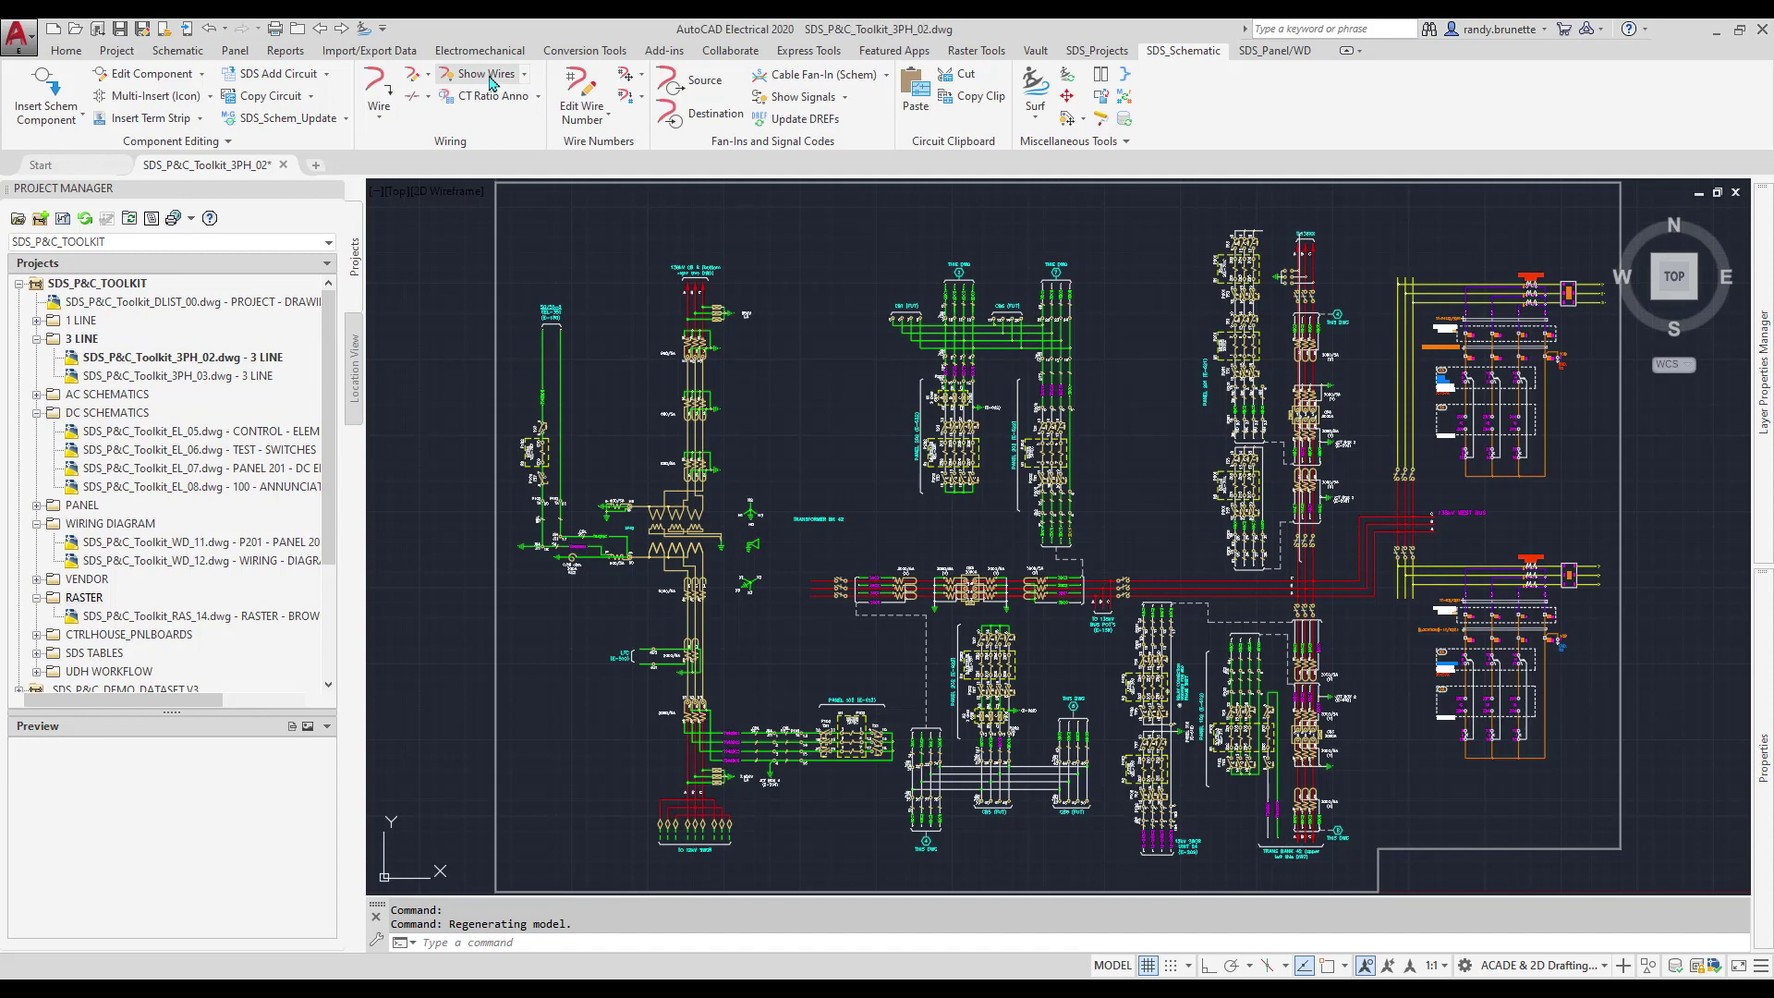
# - Highlight the wires on all wire layers with Show Wires, inspect them, and cycle through the individual wire layers
pyautogui.click(491, 82)
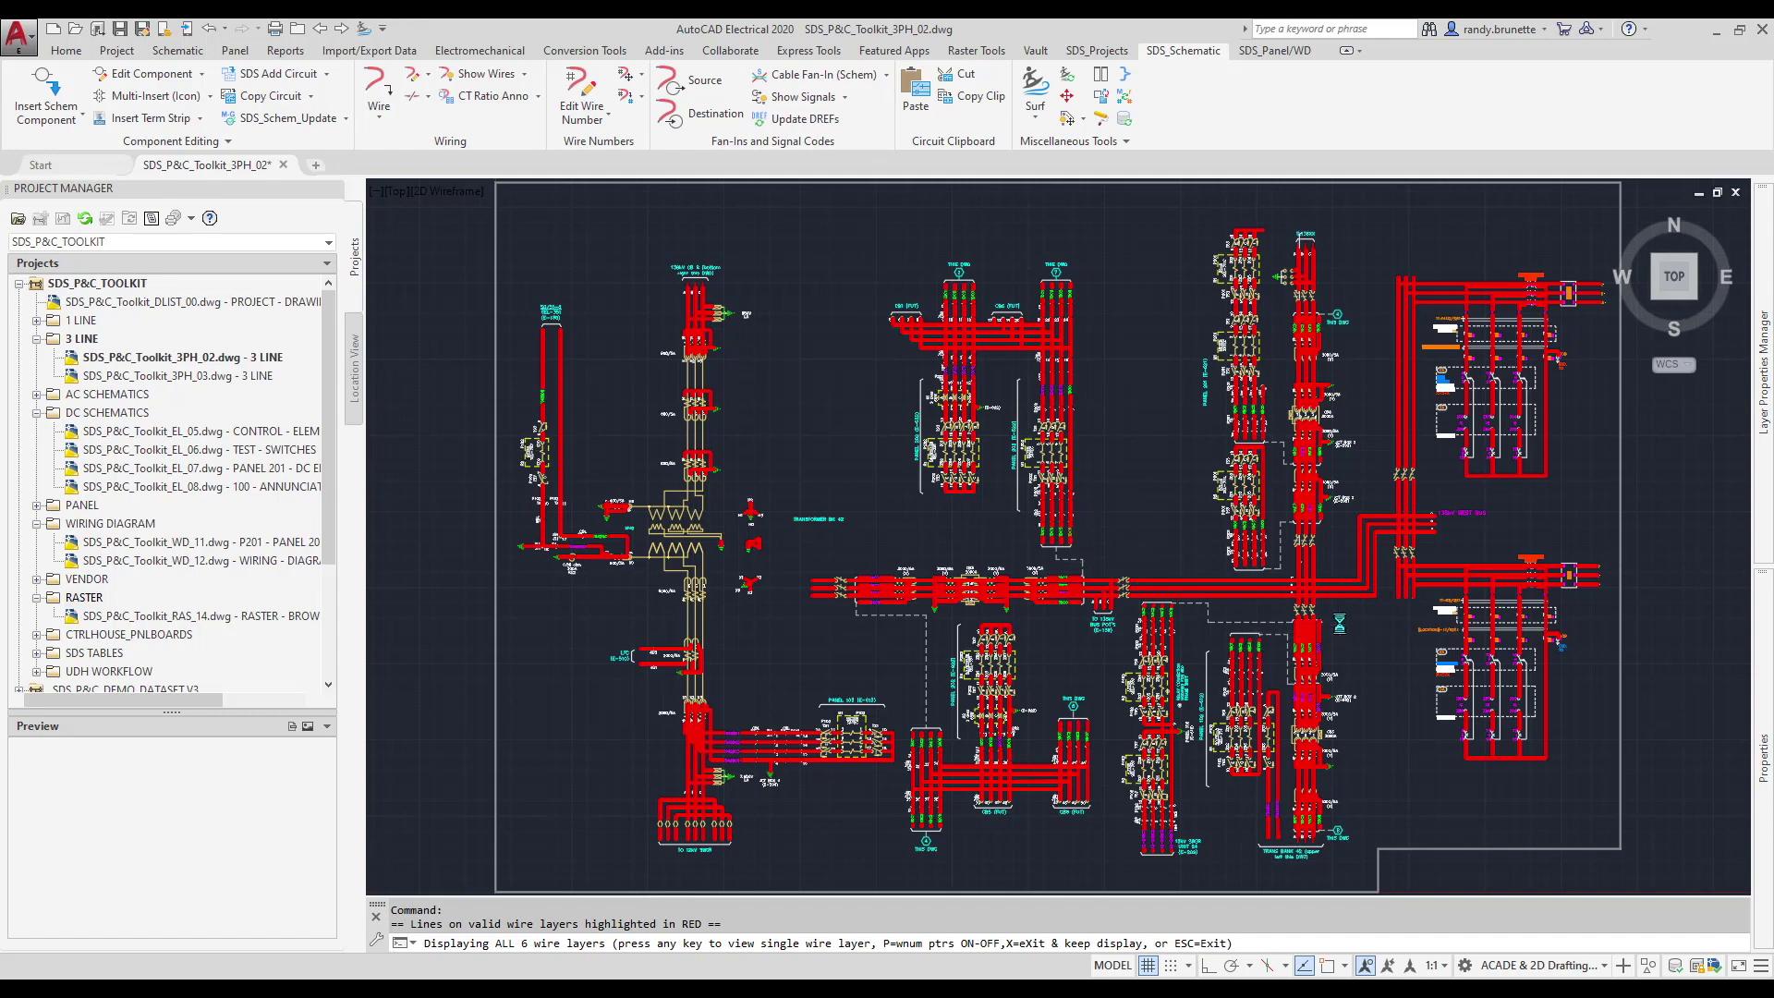
pyautogui.scroll(5, 1340, 625)
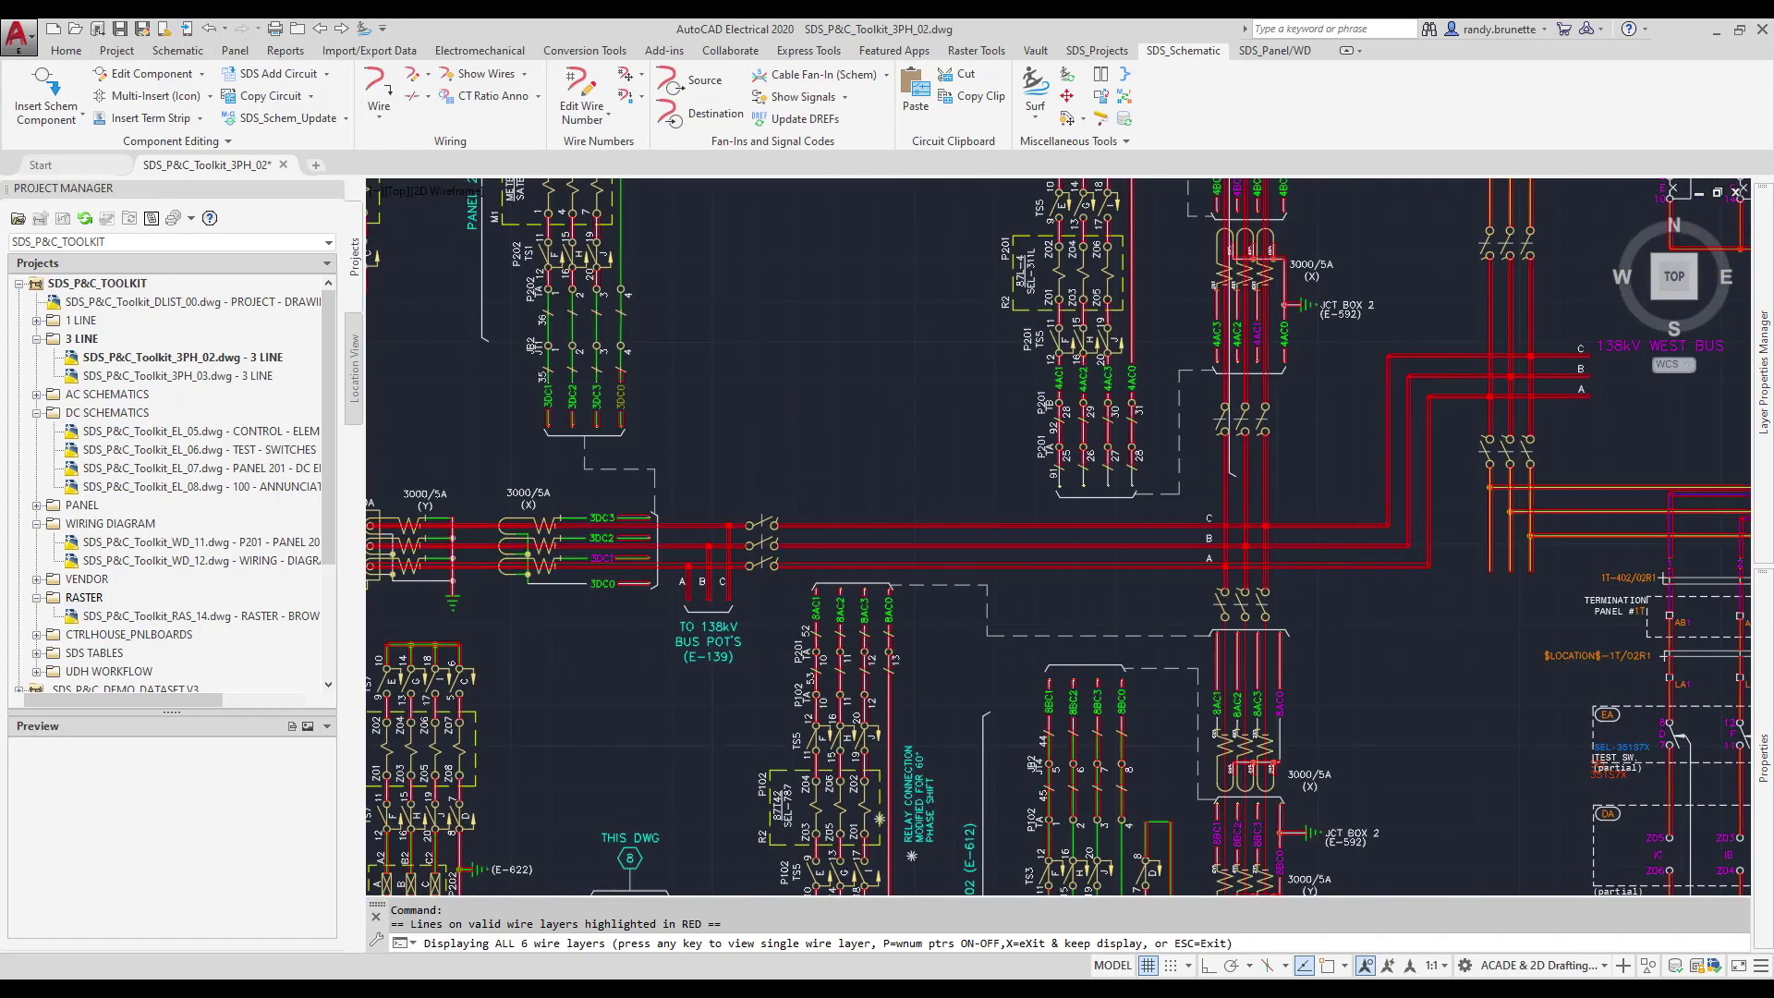
pyautogui.scroll(-2, 1340, 625)
pyautogui.moveTo(660, 605); pyautogui.dragTo(1311, 577, button='middle')
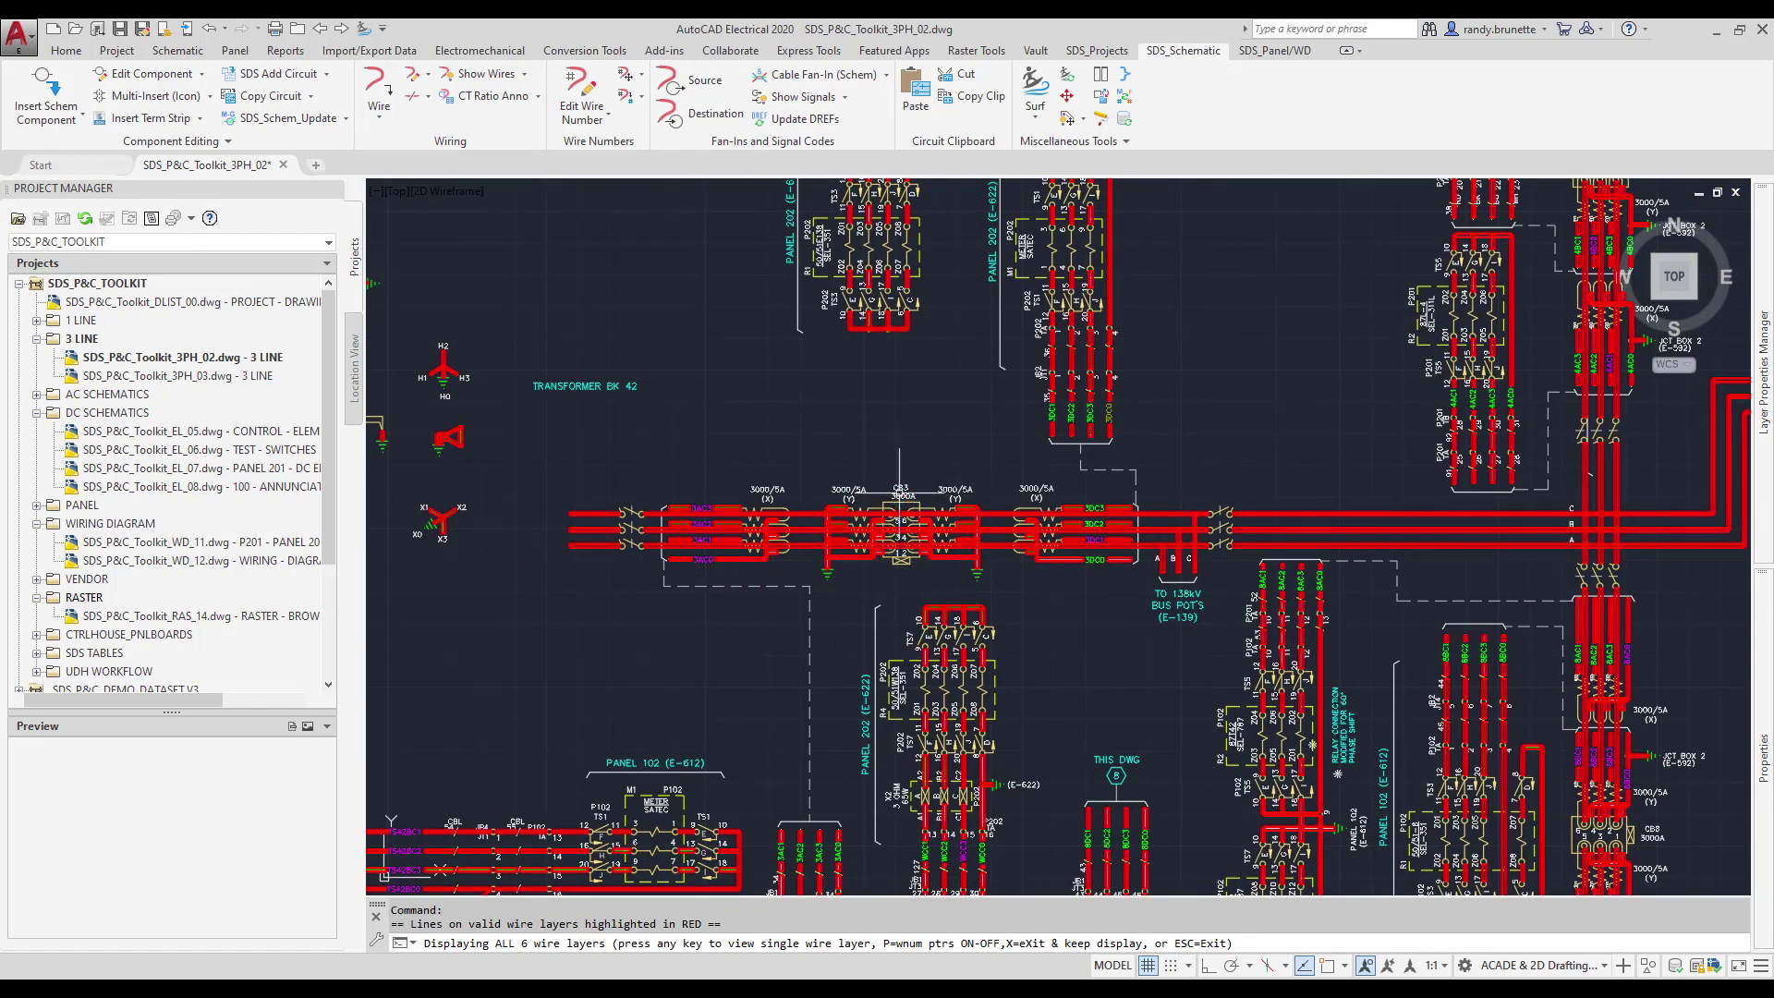
pyautogui.scroll(-4, 900, 513)
pyautogui.scroll(-4, 1004, 531)
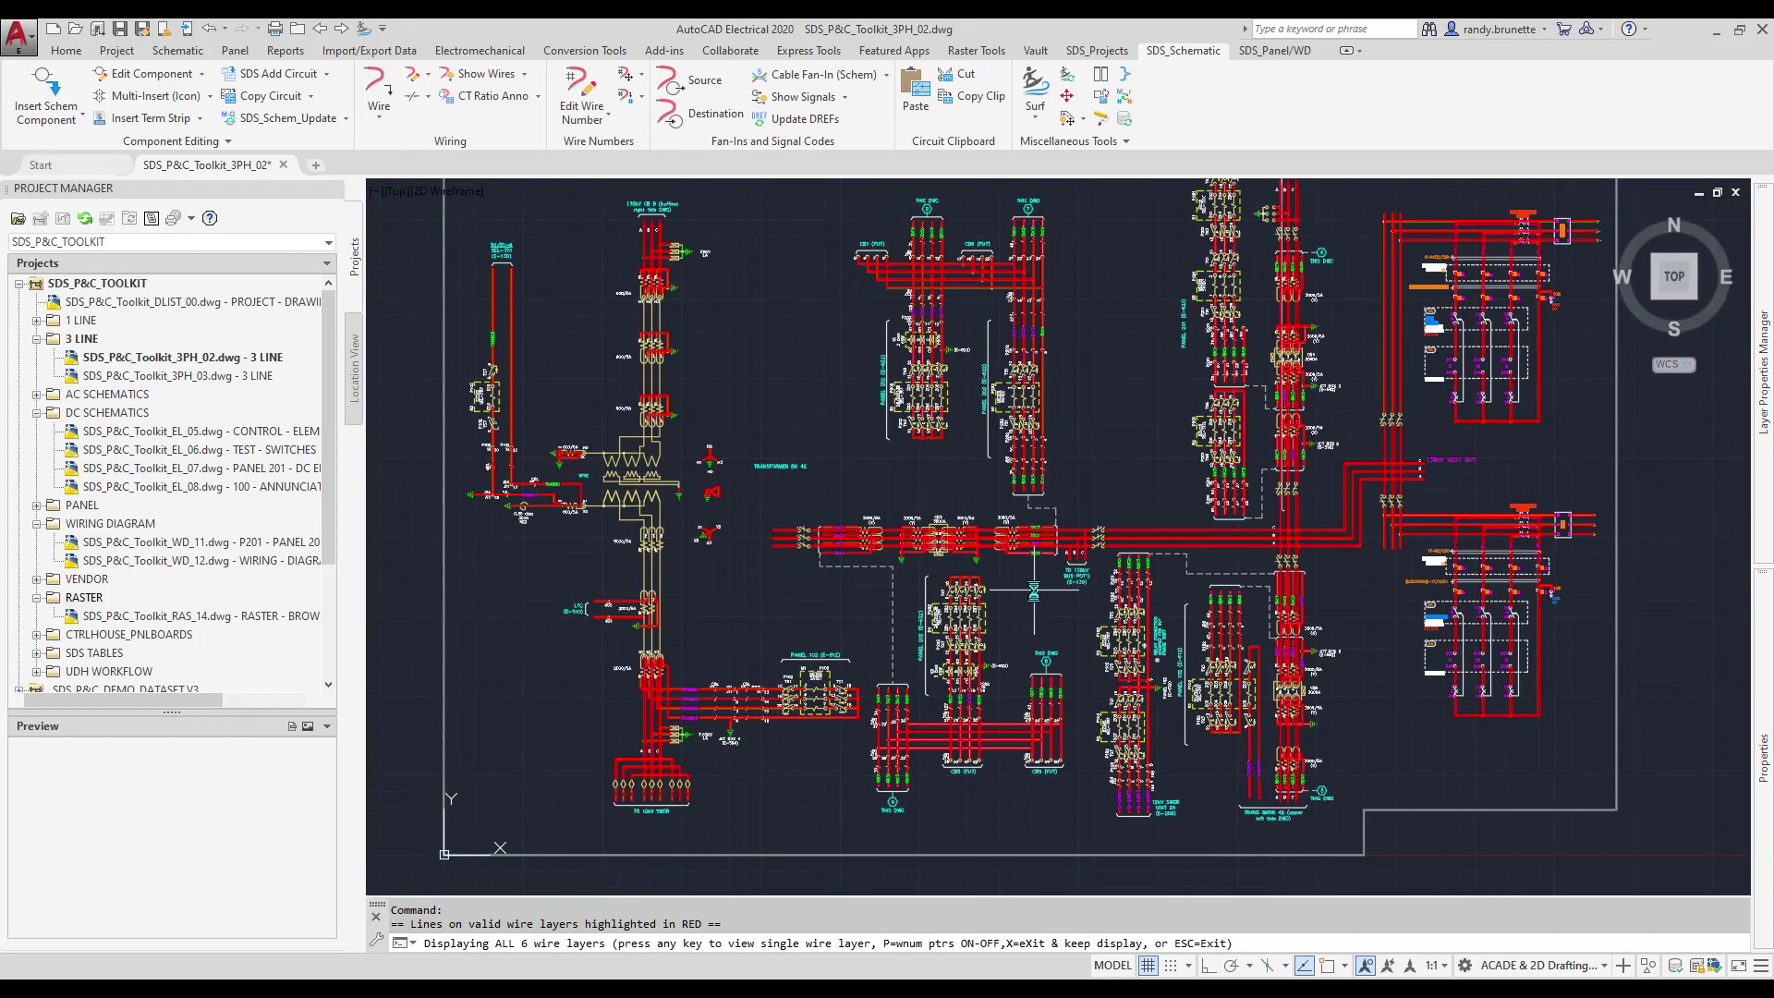
pyautogui.scroll(-2, 1033, 582)
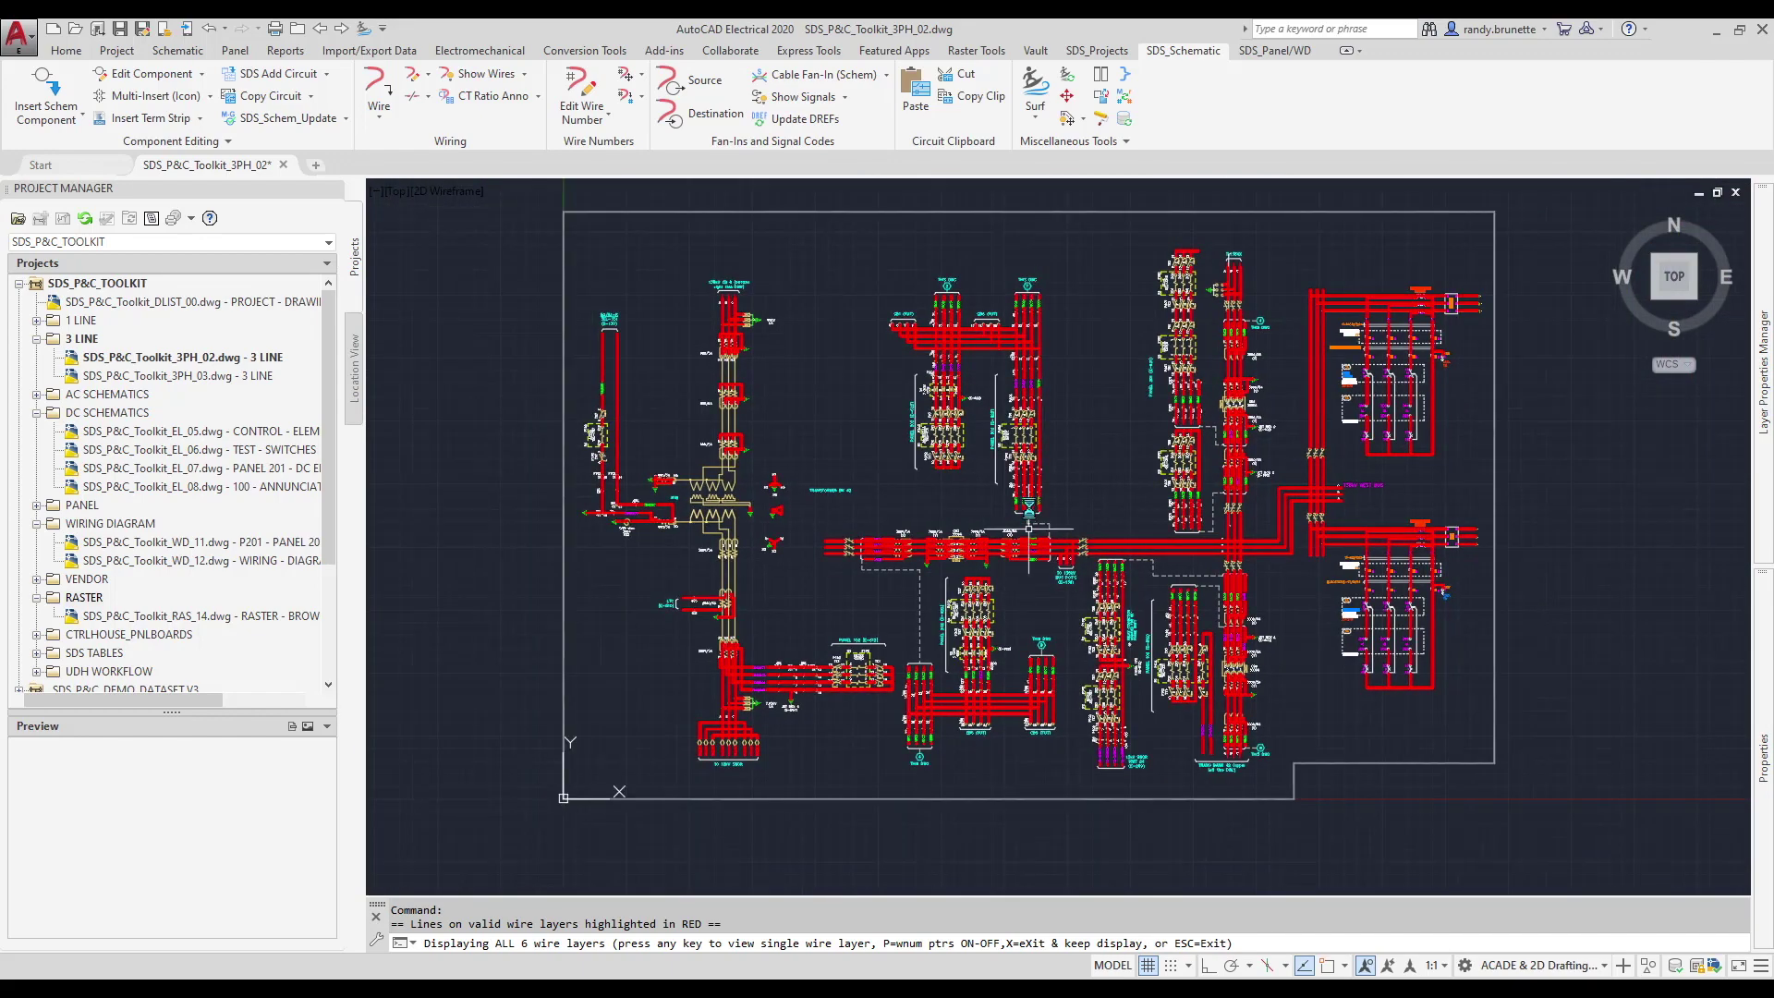
pyautogui.scroll(1, 1030, 513)
pyautogui.press('space')
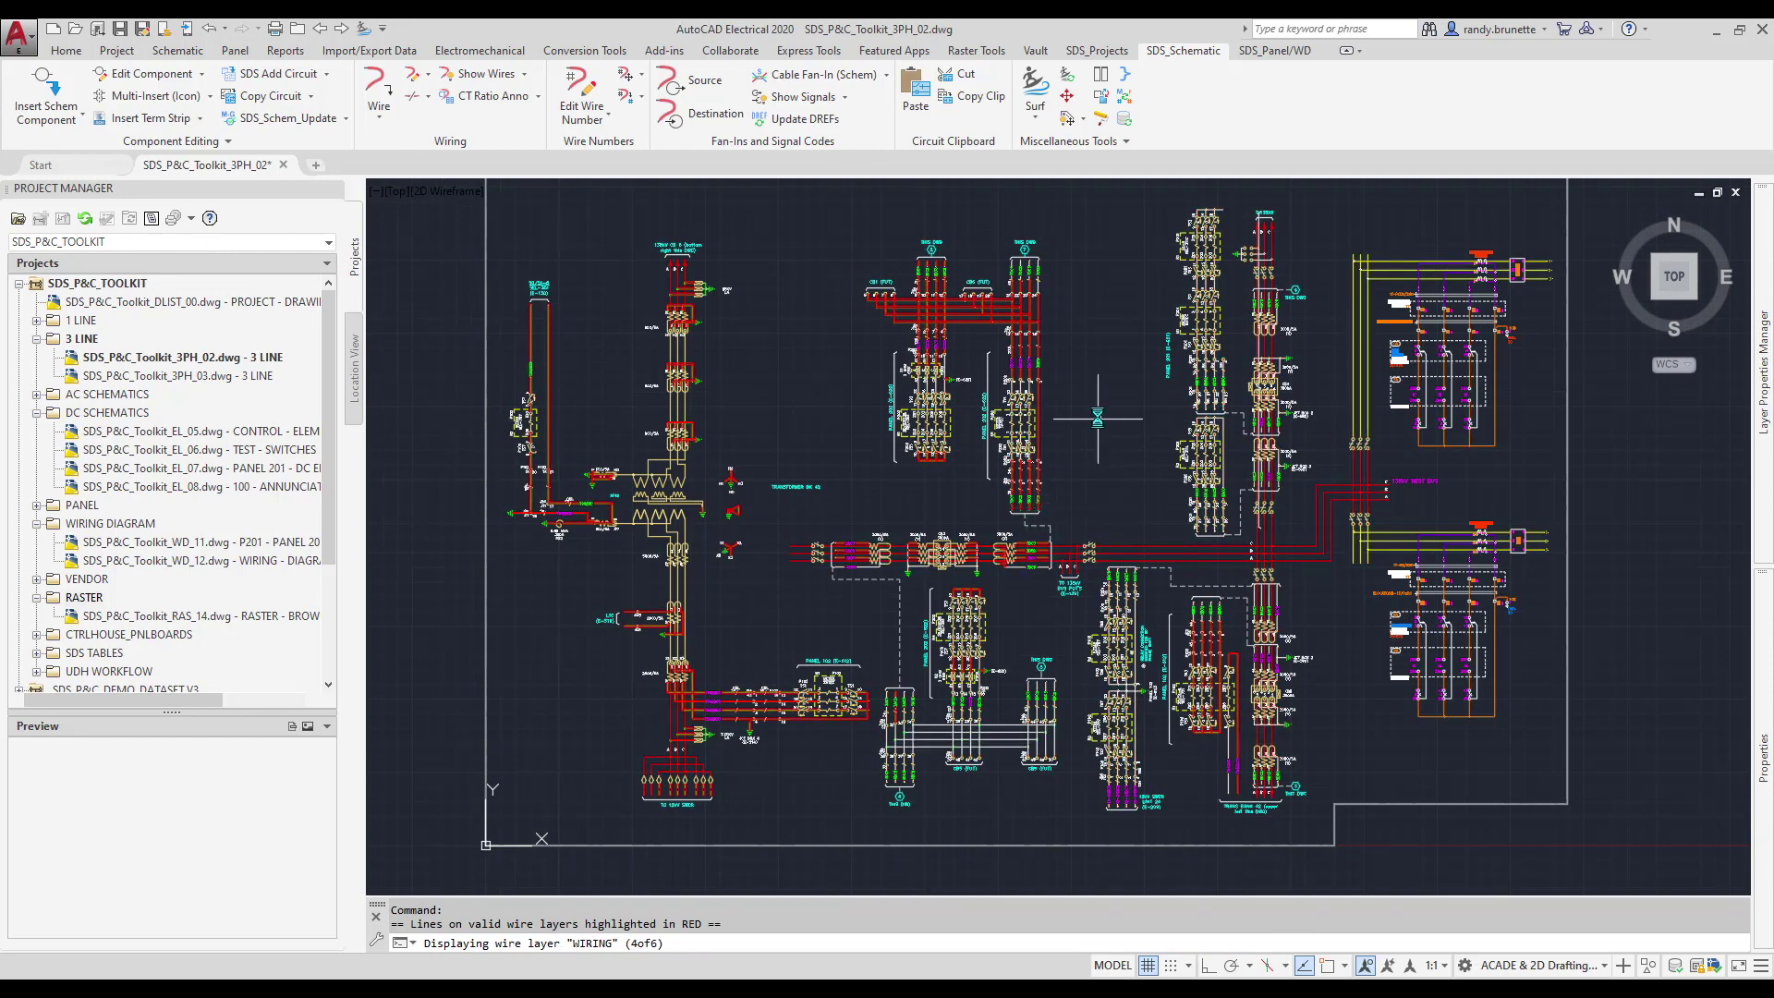
pyautogui.press('Escape')
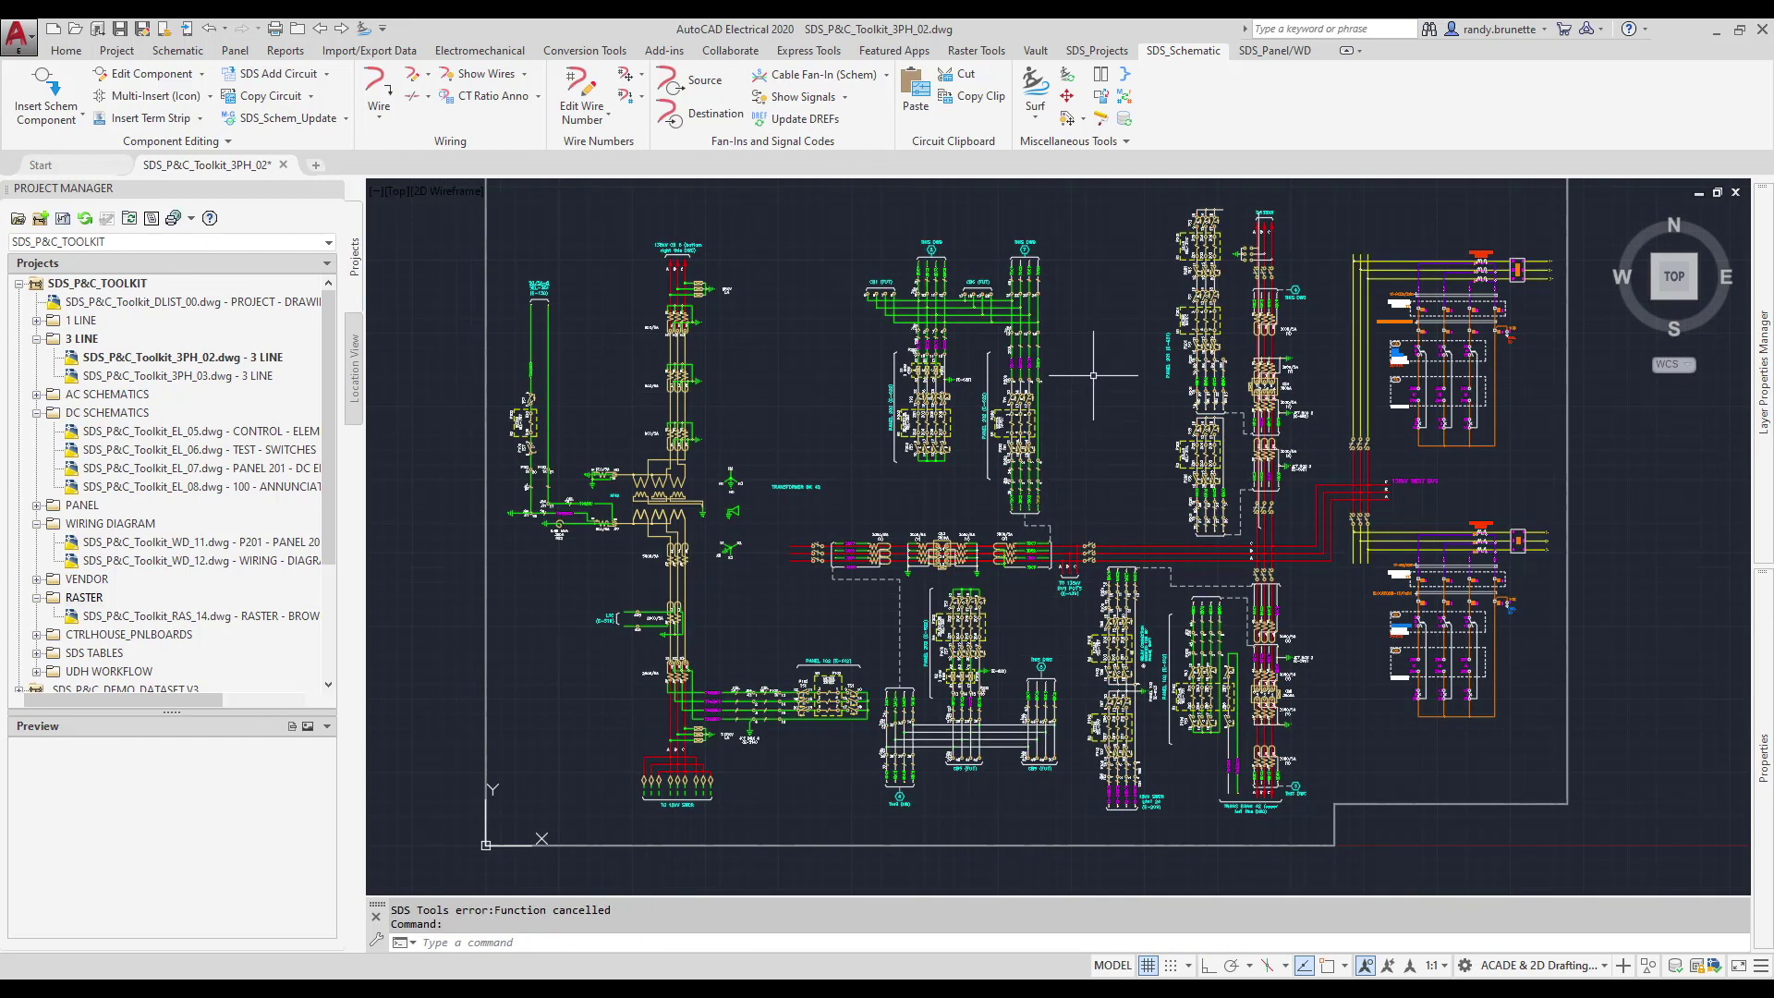
# - Display the signal connections for all source and destination symbols in the three-line drawing with Show Signals
pyautogui.middleClick(1093, 375)
pyautogui.middleClick(1093, 375)
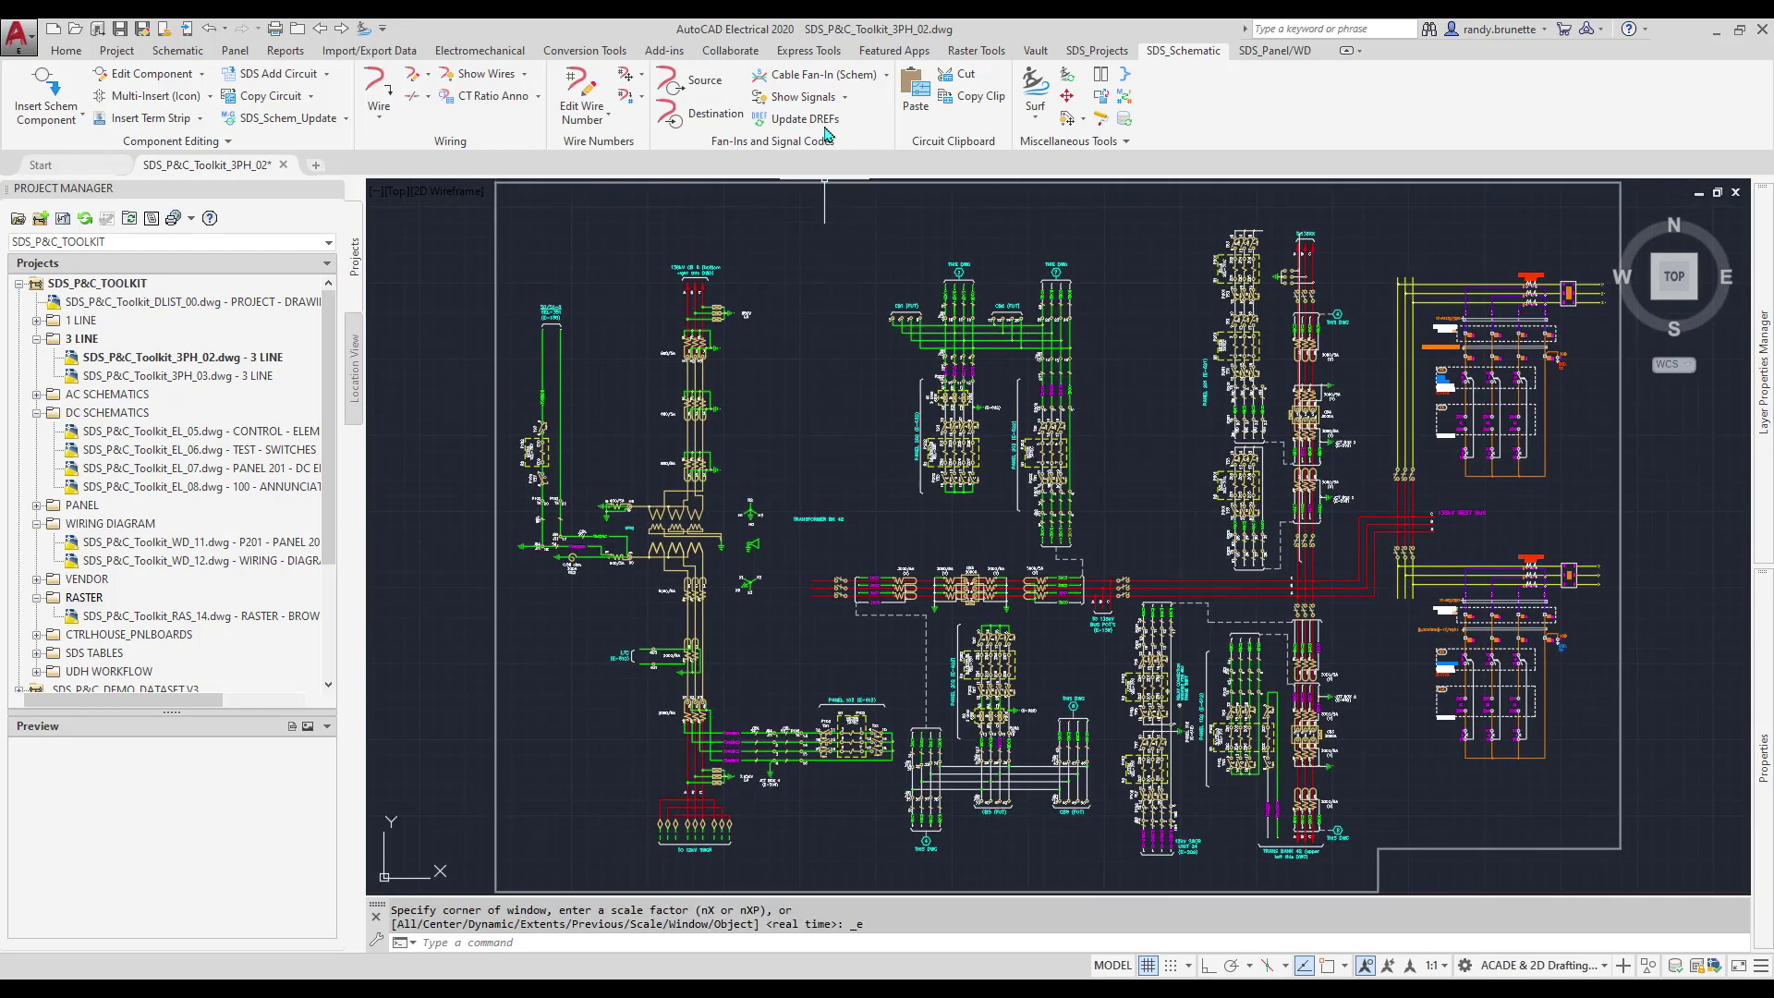
pyautogui.click(800, 97)
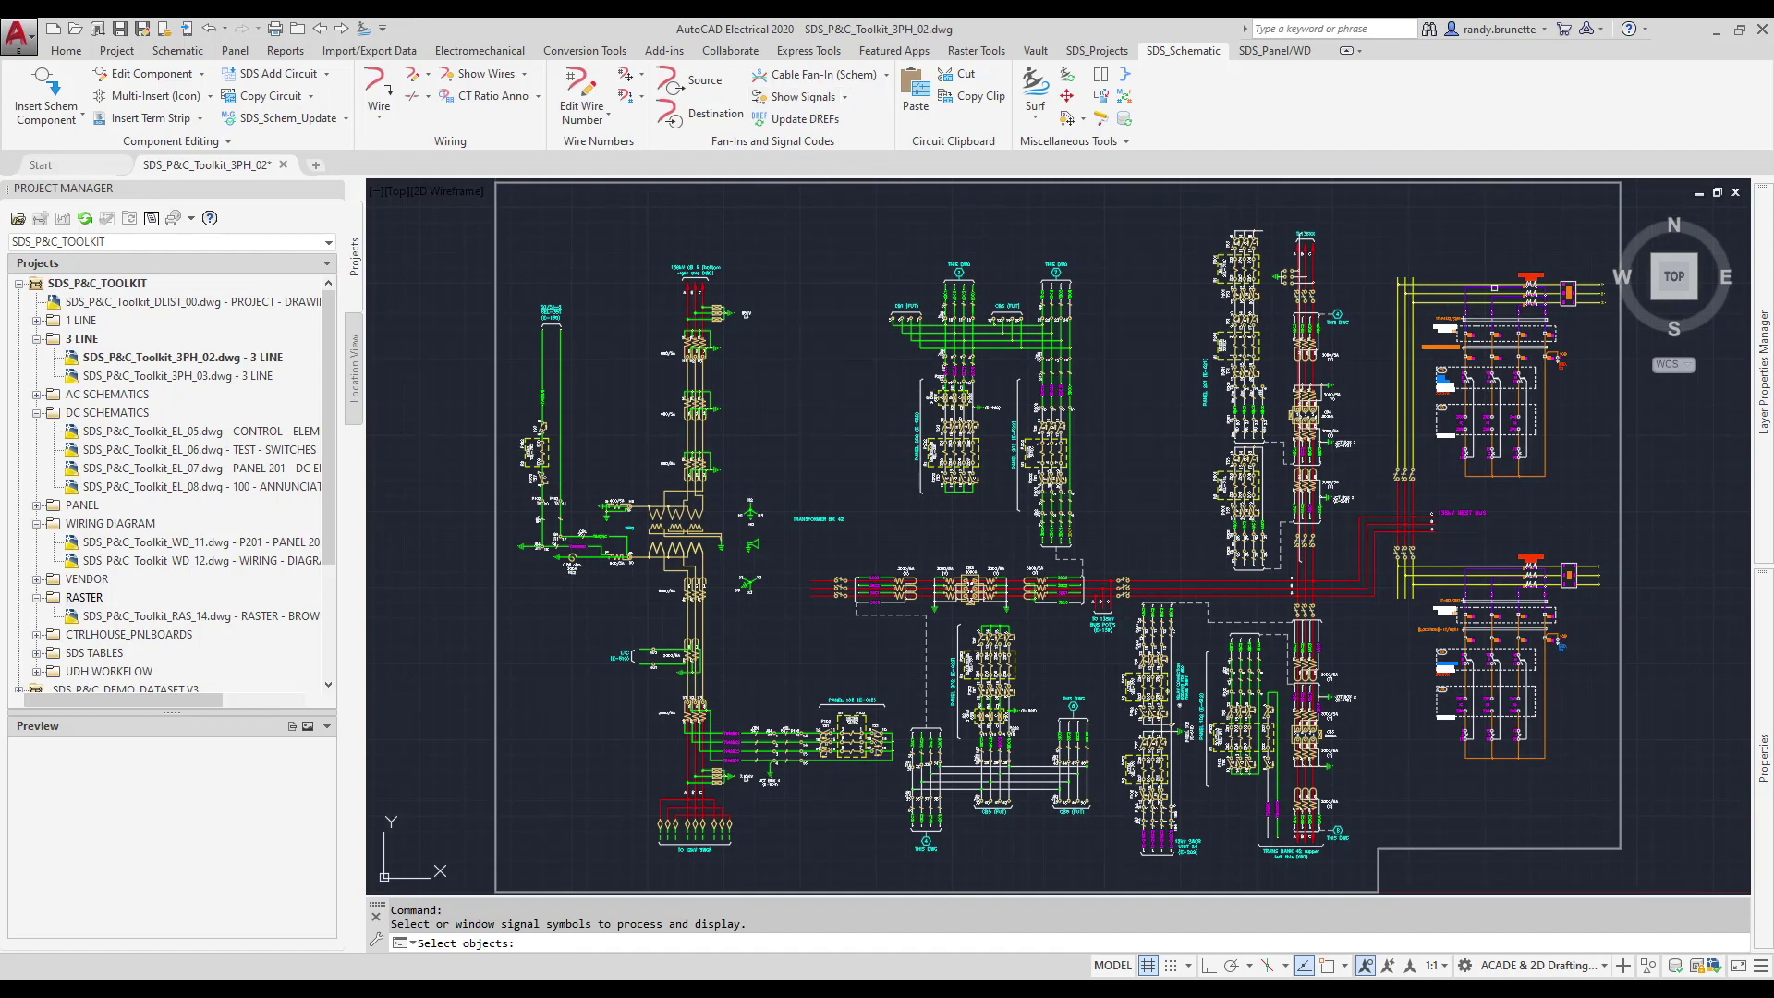
pyautogui.click(1593, 234)
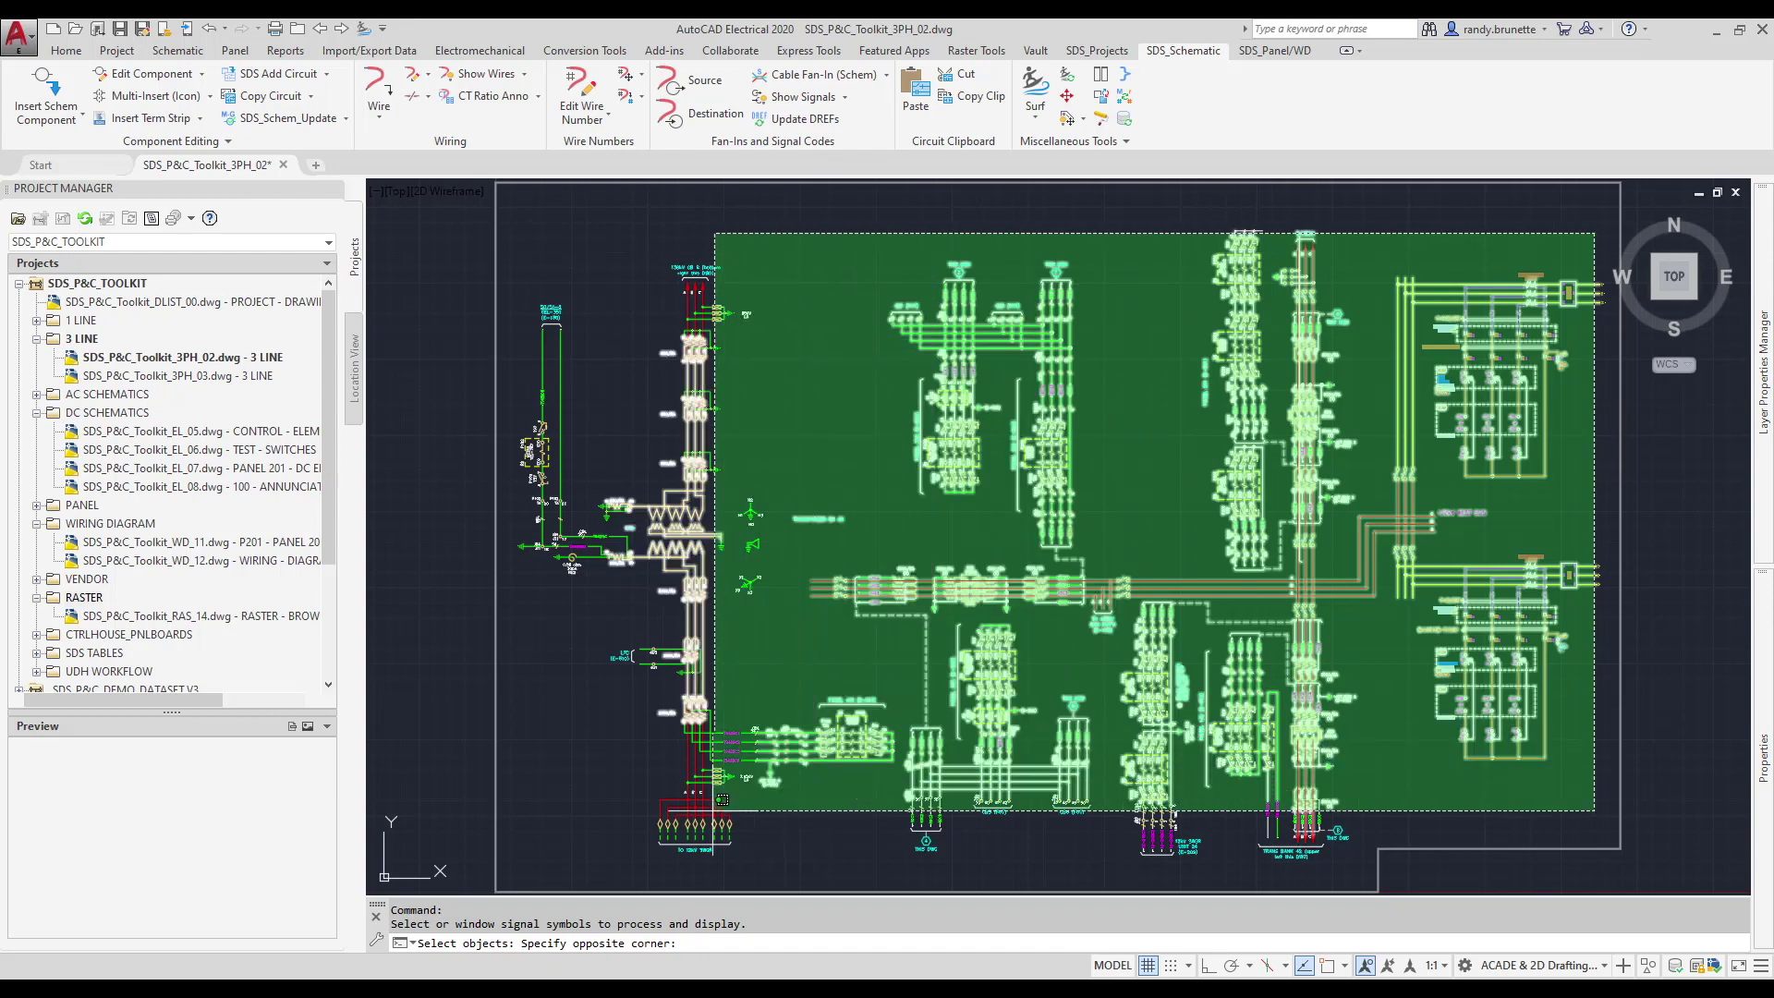
pyautogui.click(477, 875)
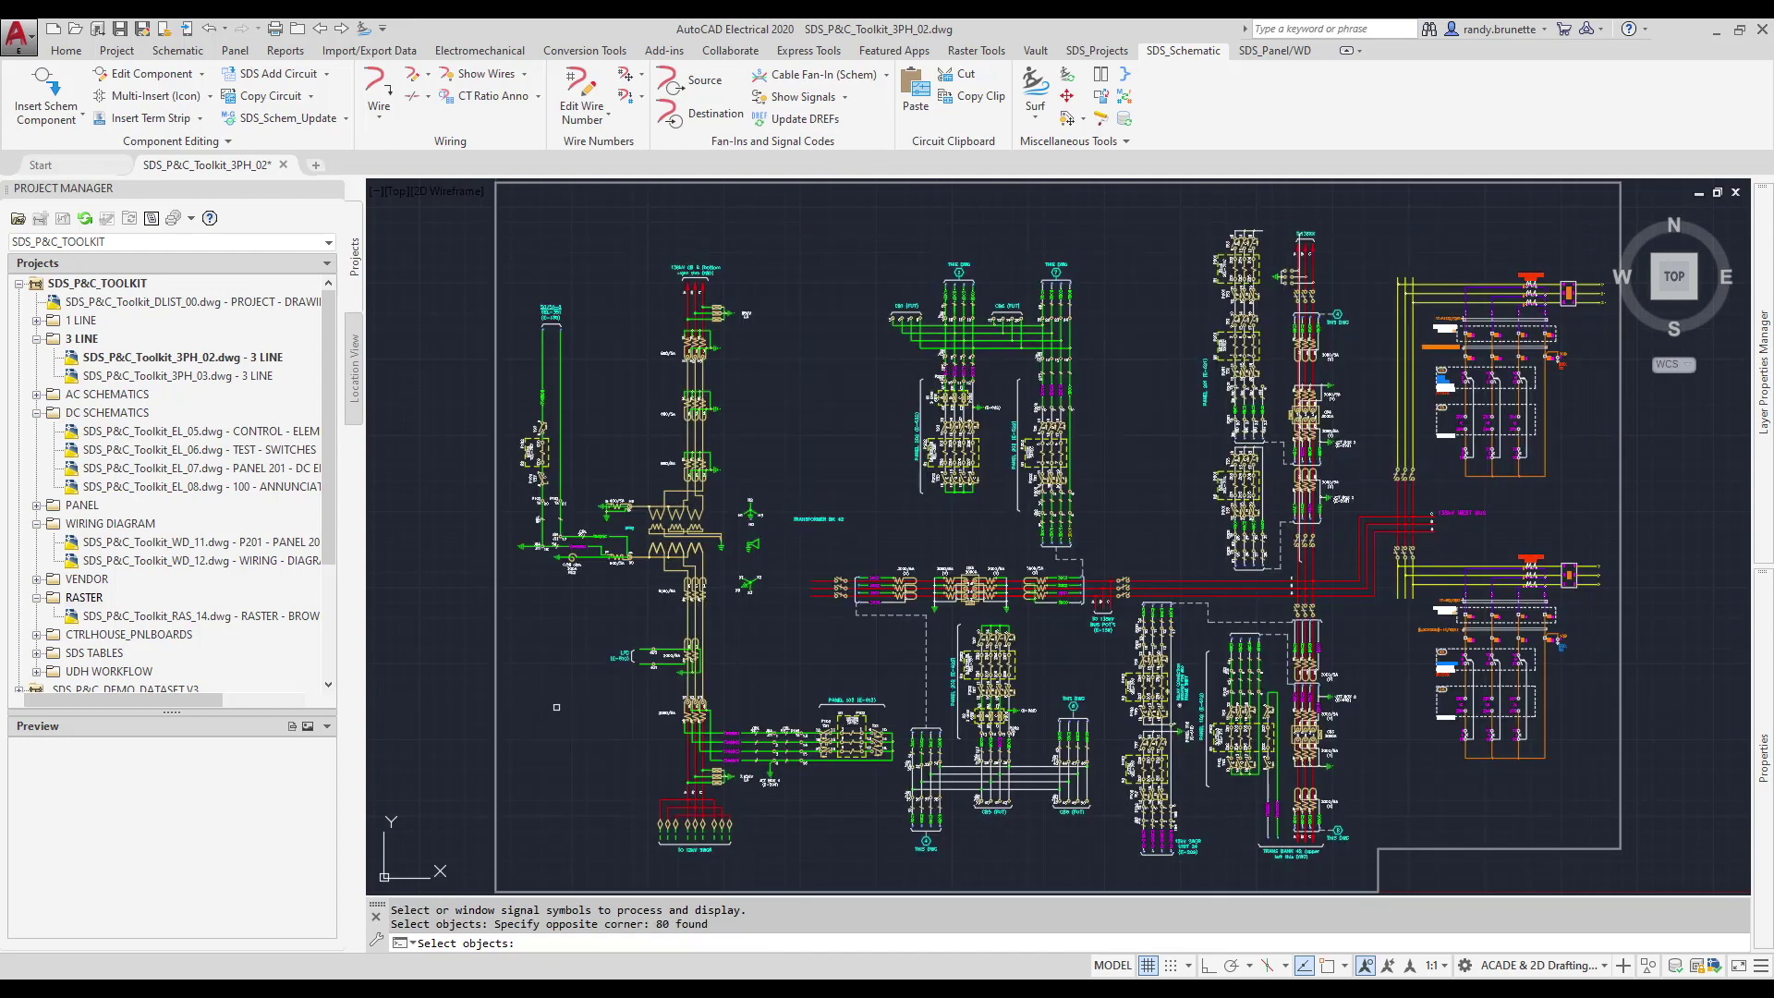
pyautogui.press('Return')
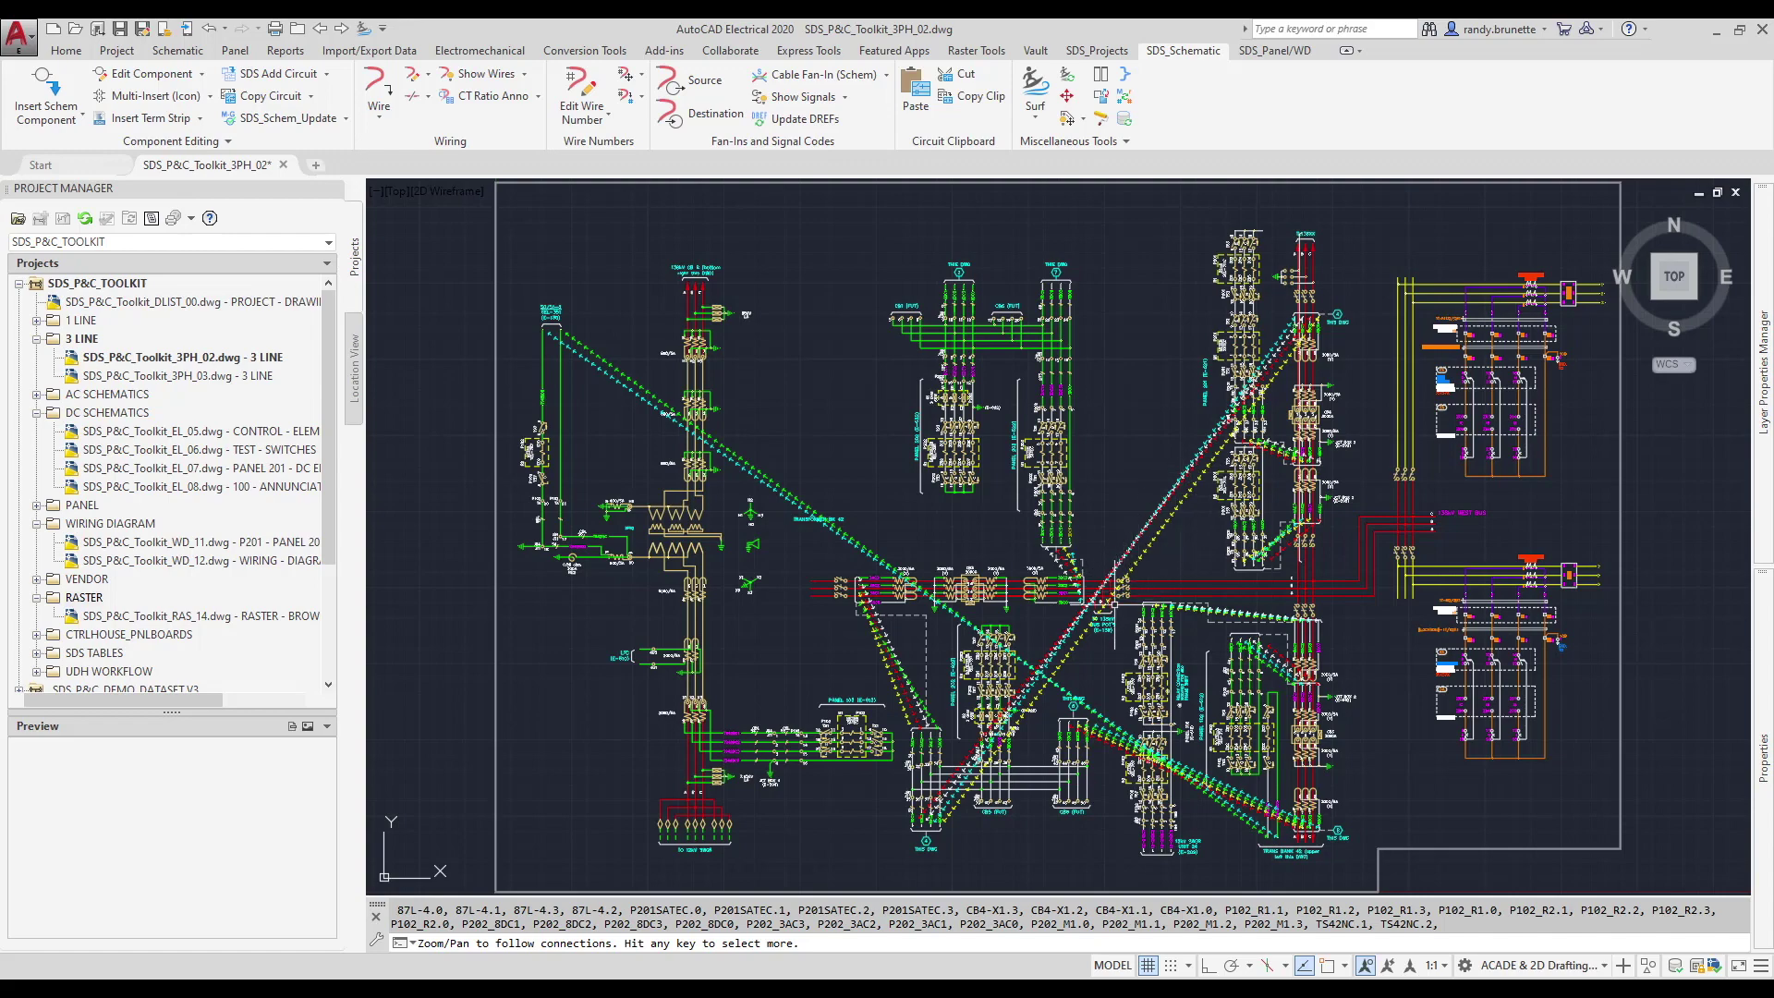
# - Follow the signal connection arrows between the breaker current transformers and Panels 102 and 202, and clear the signal display
pyautogui.scroll(3, 1096, 628)
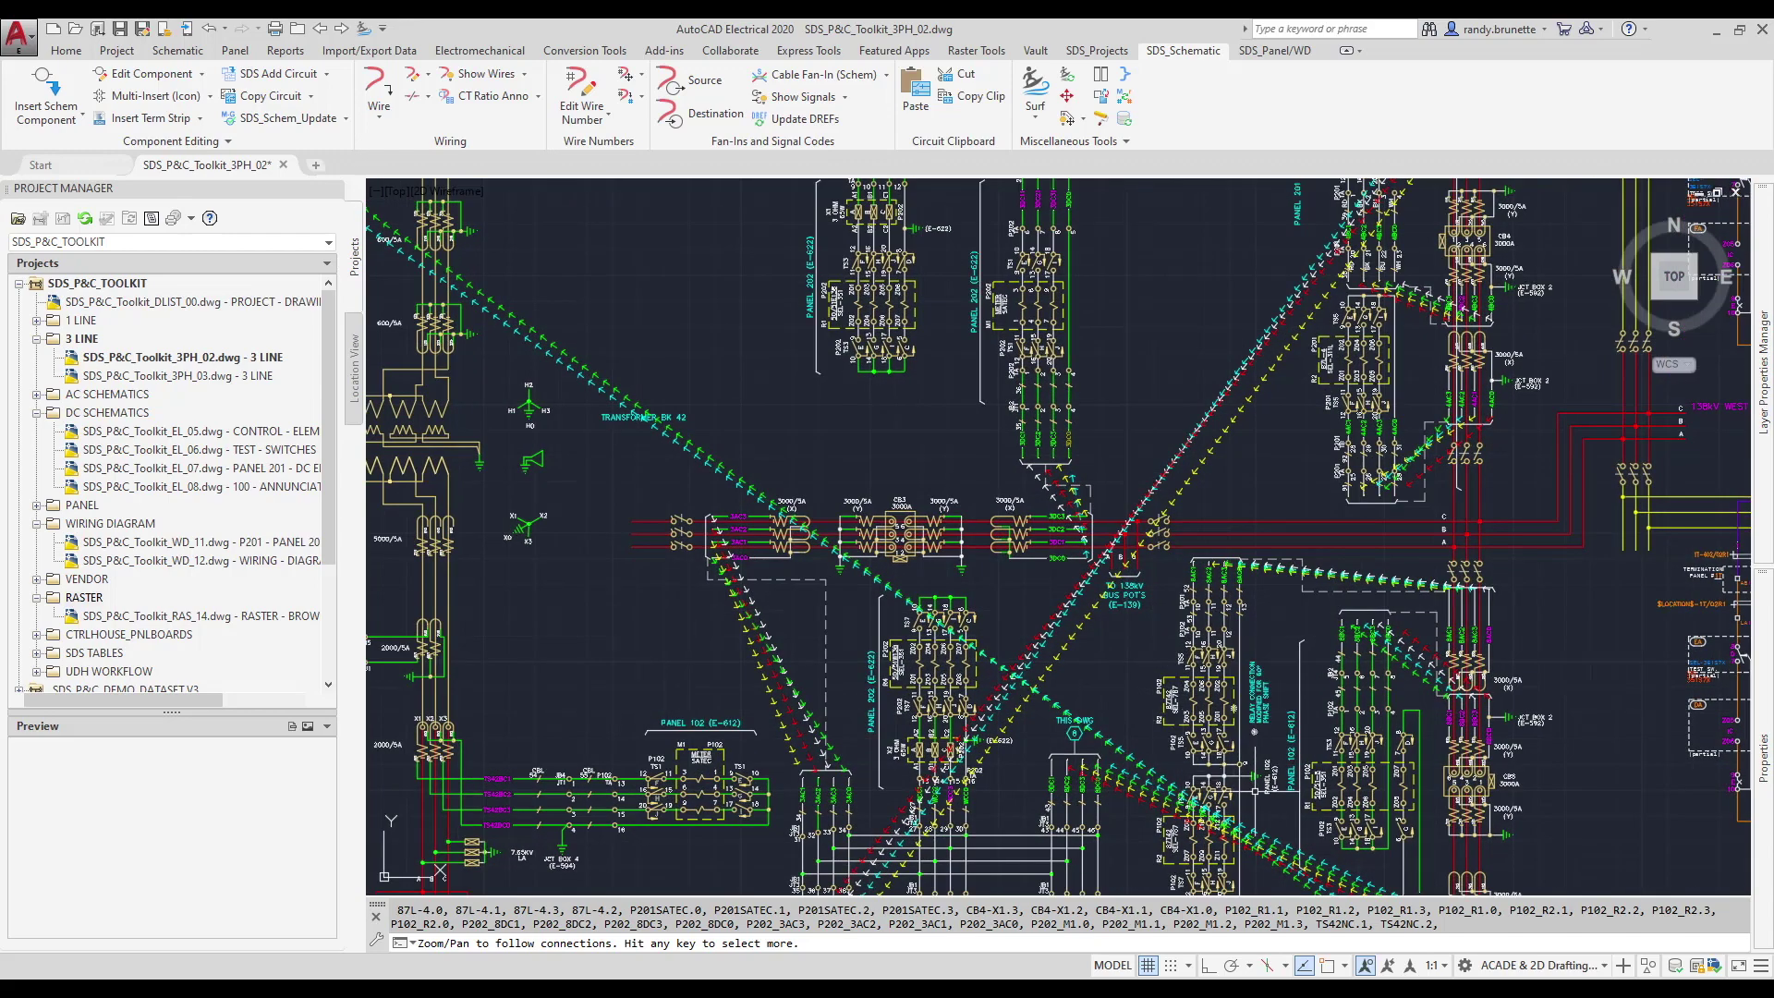
pyautogui.scroll(-2, 1096, 628)
pyautogui.scroll(3, 1132, 649)
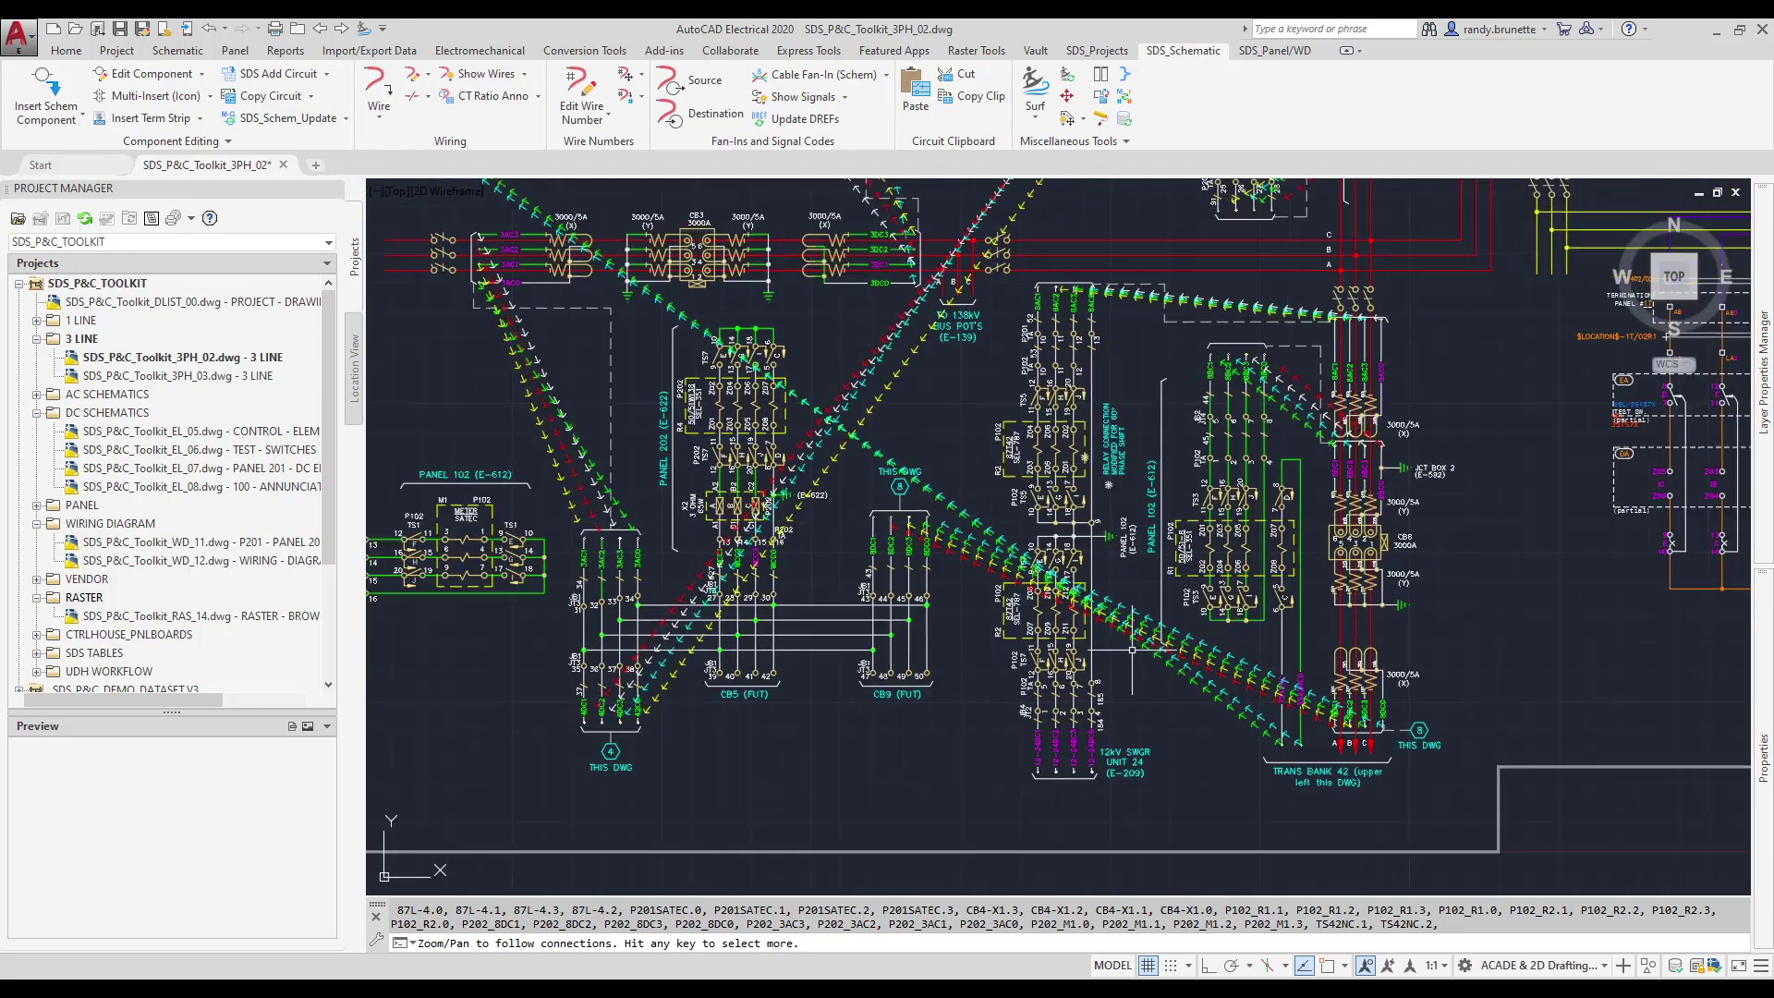
pyautogui.scroll(2, 1132, 650)
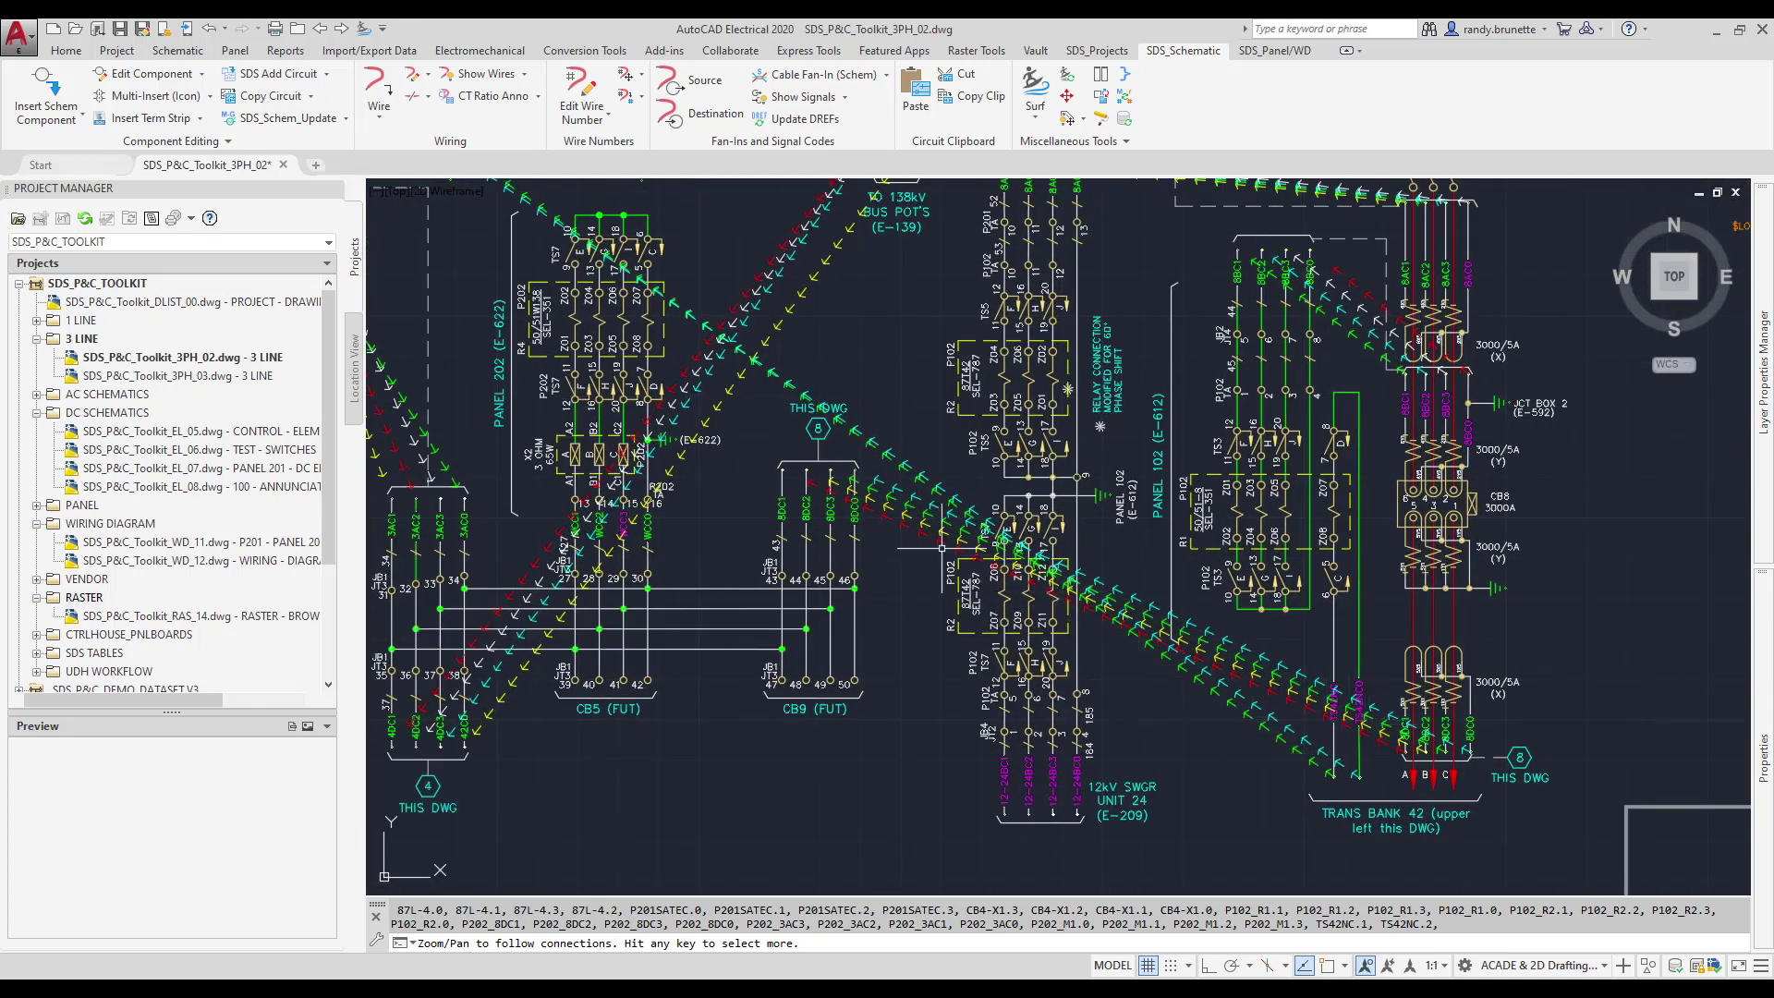
pyautogui.moveTo(750, 388); pyautogui.dragTo(1150, 684, button='middle')
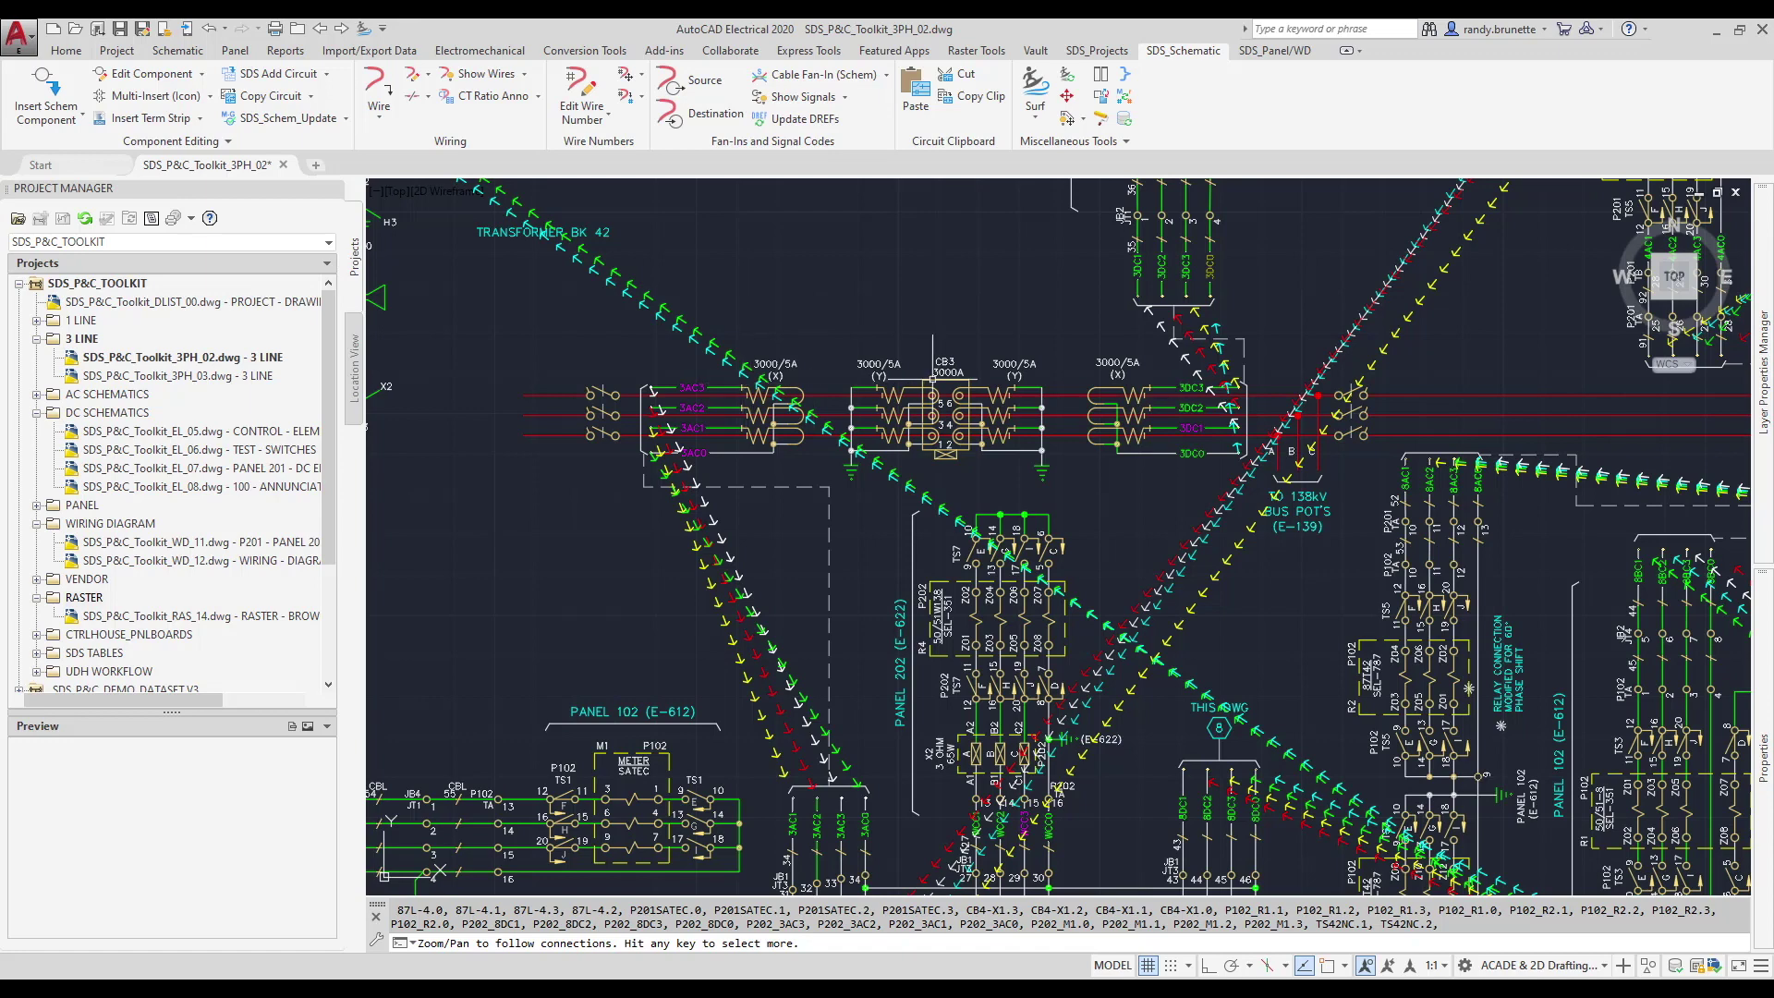
pyautogui.scroll(-2, 1149, 437)
pyautogui.press('Escape')
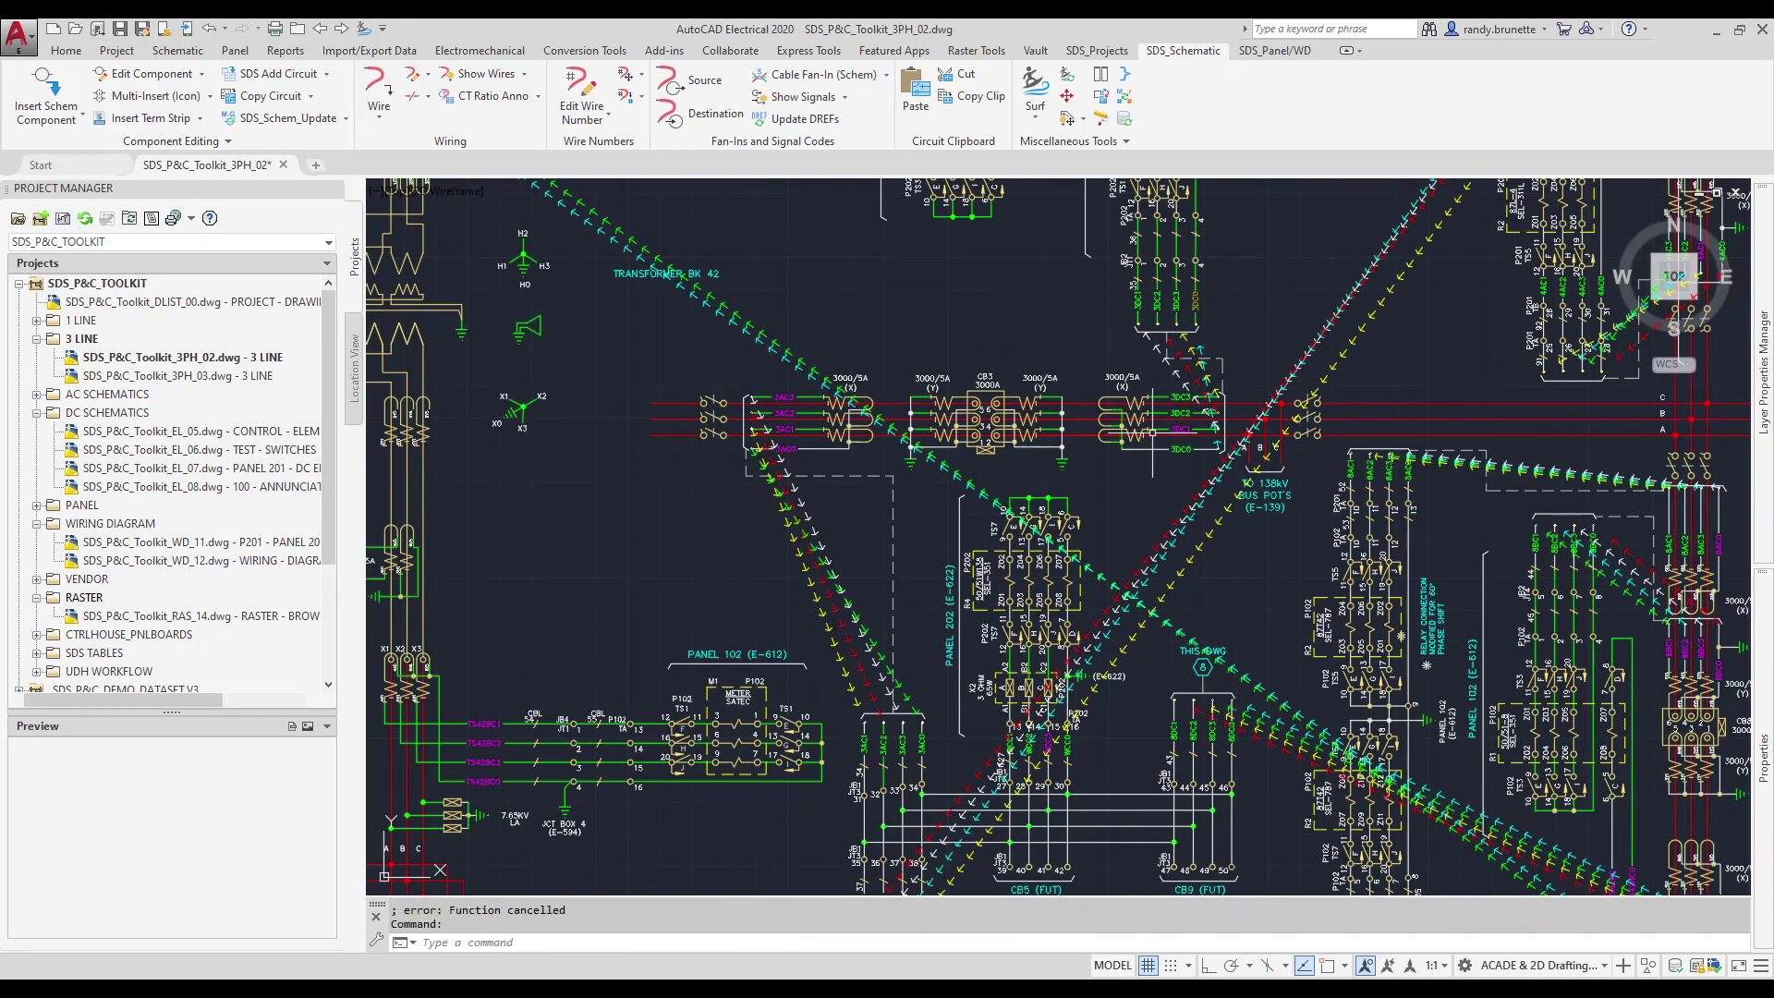
pyautogui.press('Escape')
pyautogui.scroll(-1, 1152, 431)
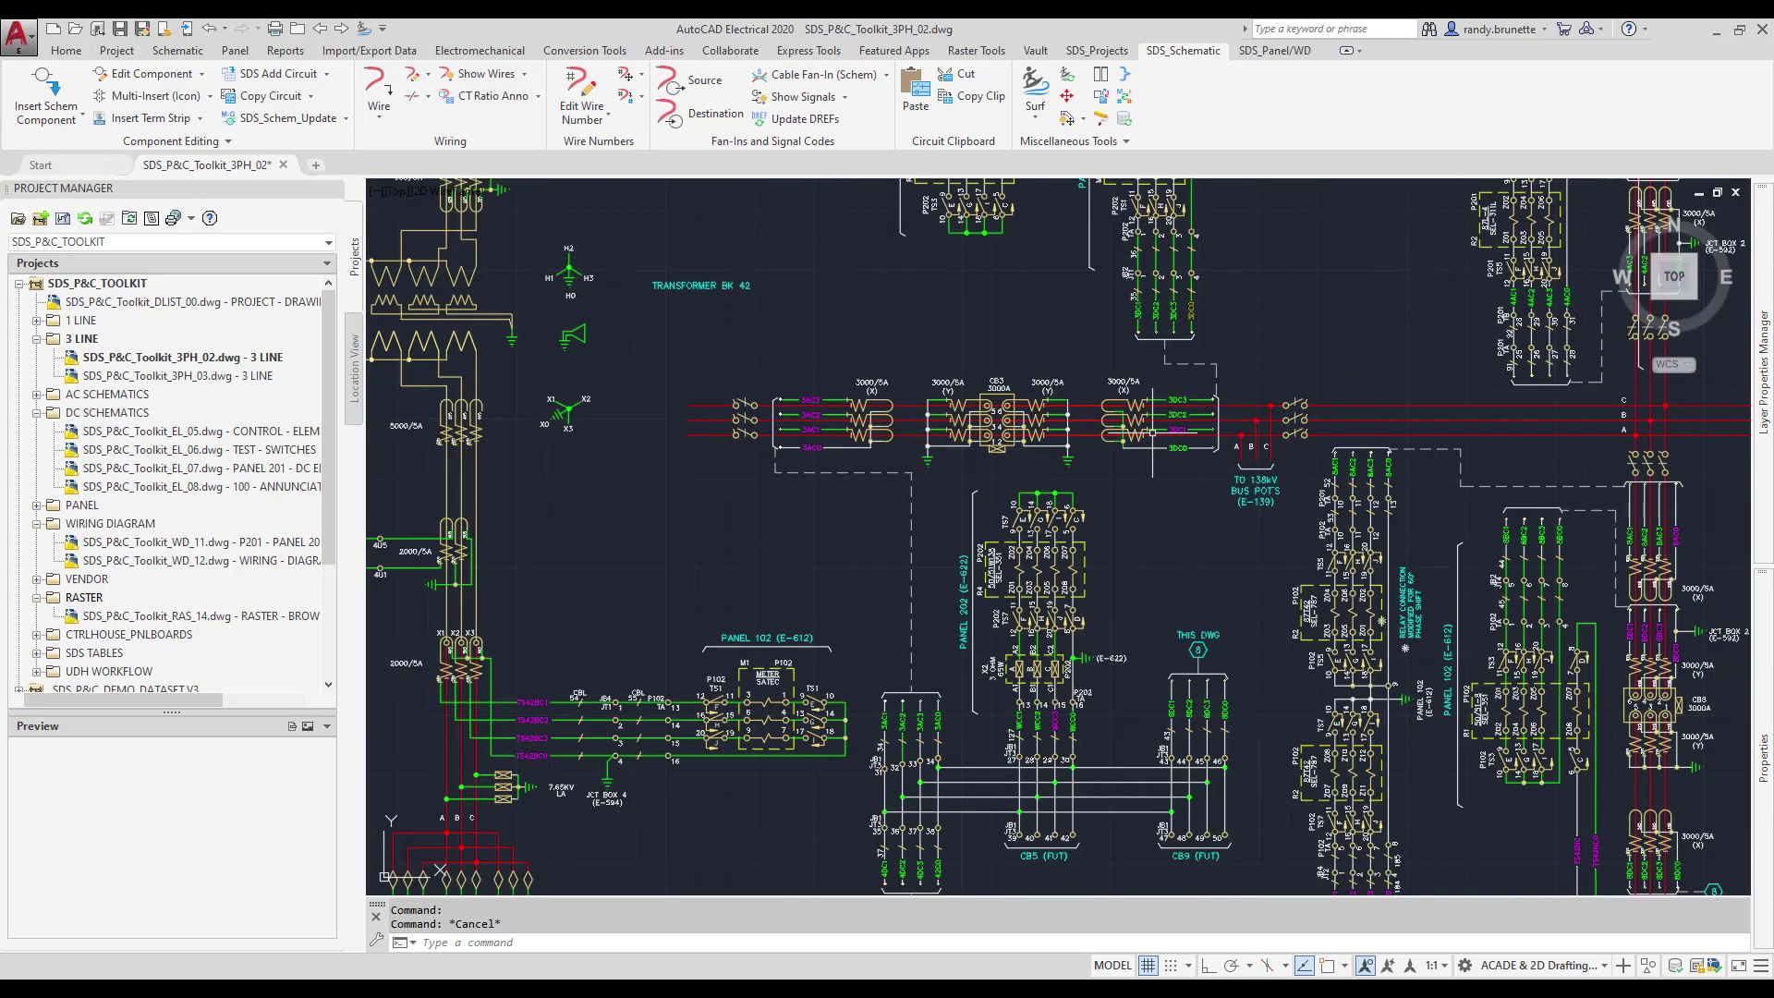
pyautogui.scroll(-1, 1152, 431)
pyautogui.middleClick(1153, 432)
pyautogui.middleClick(1152, 431)
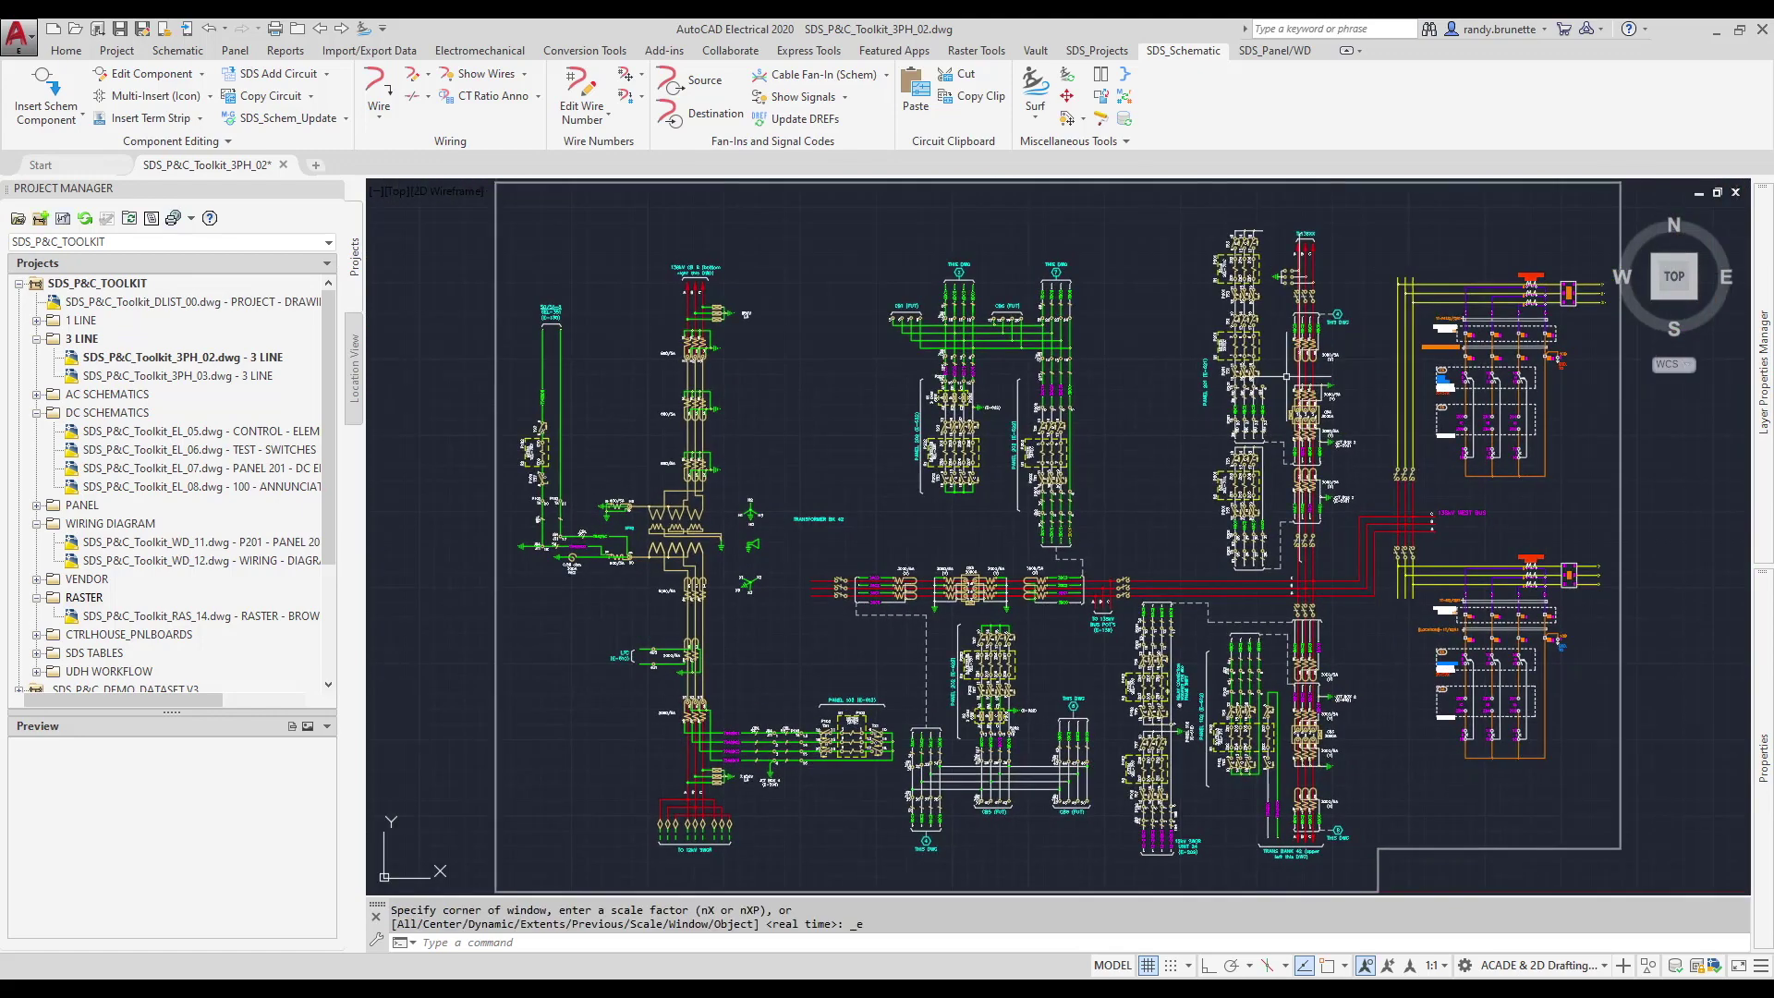
# - Highlight the three phase wires and the neutral return of the P4332 current transformer circuit with Show Phase
pyautogui.moveTo(1490, 379); pyautogui.dragTo(1121, 482, button='middle')
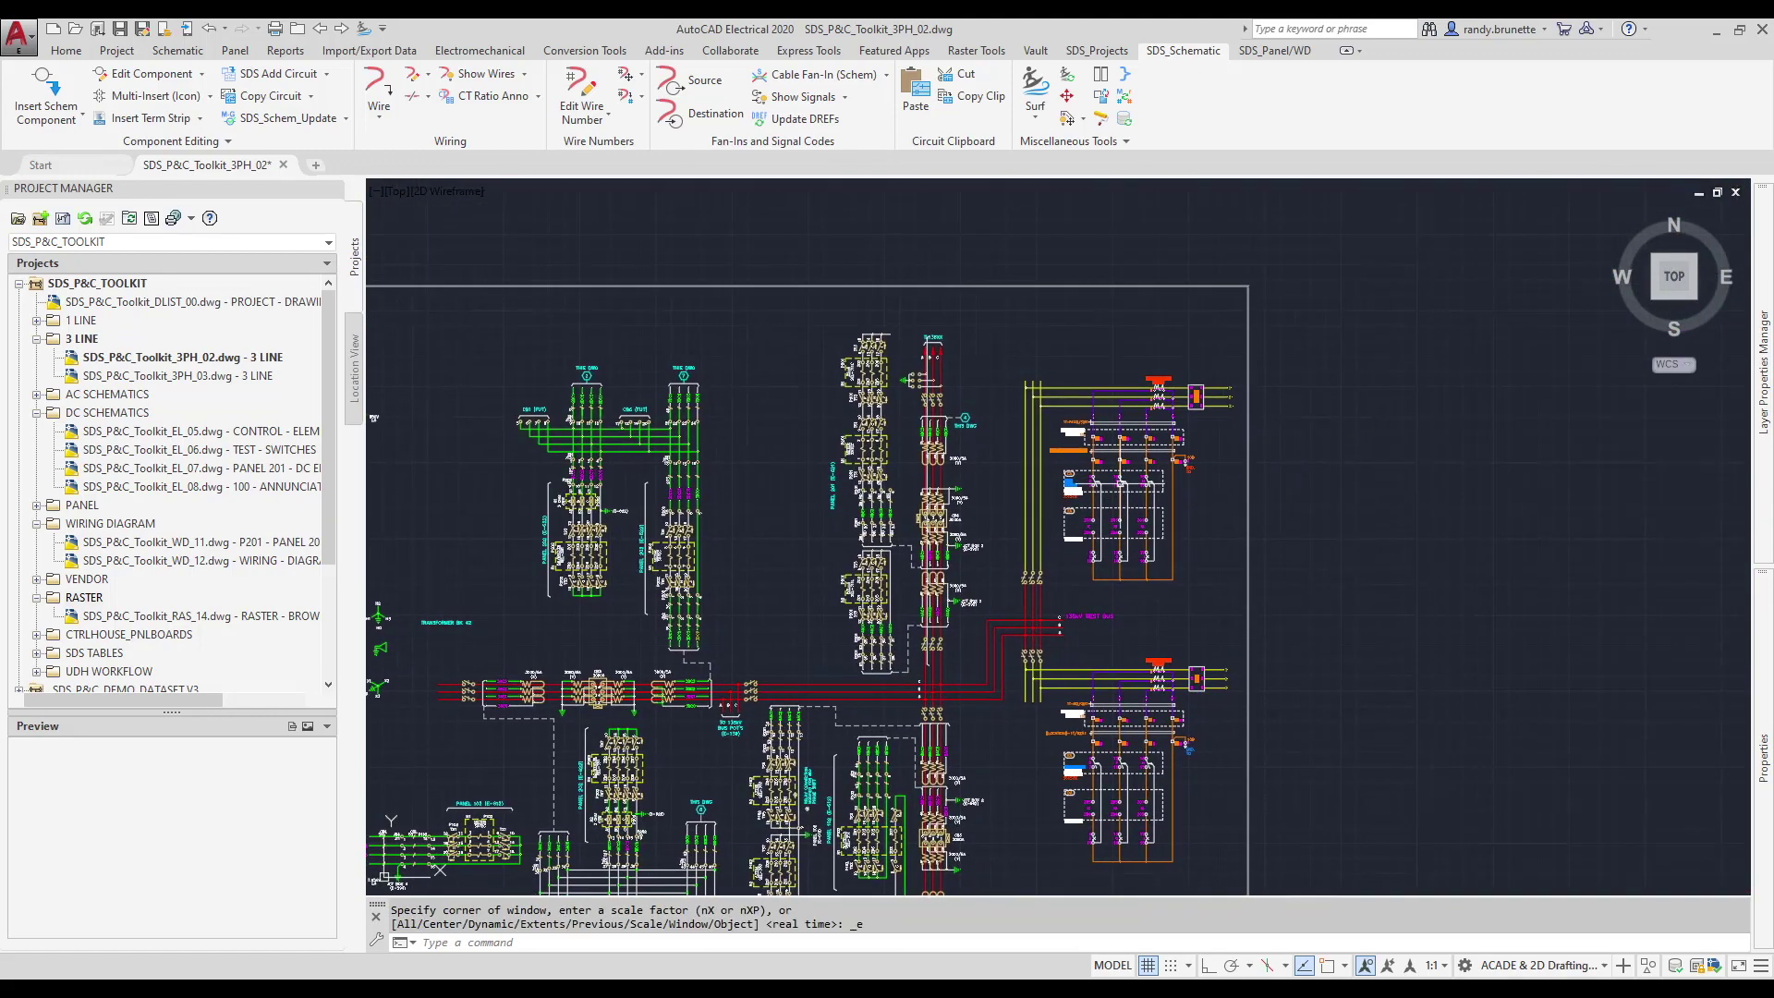
pyautogui.scroll(3, 1121, 481)
pyautogui.scroll(2, 1146, 483)
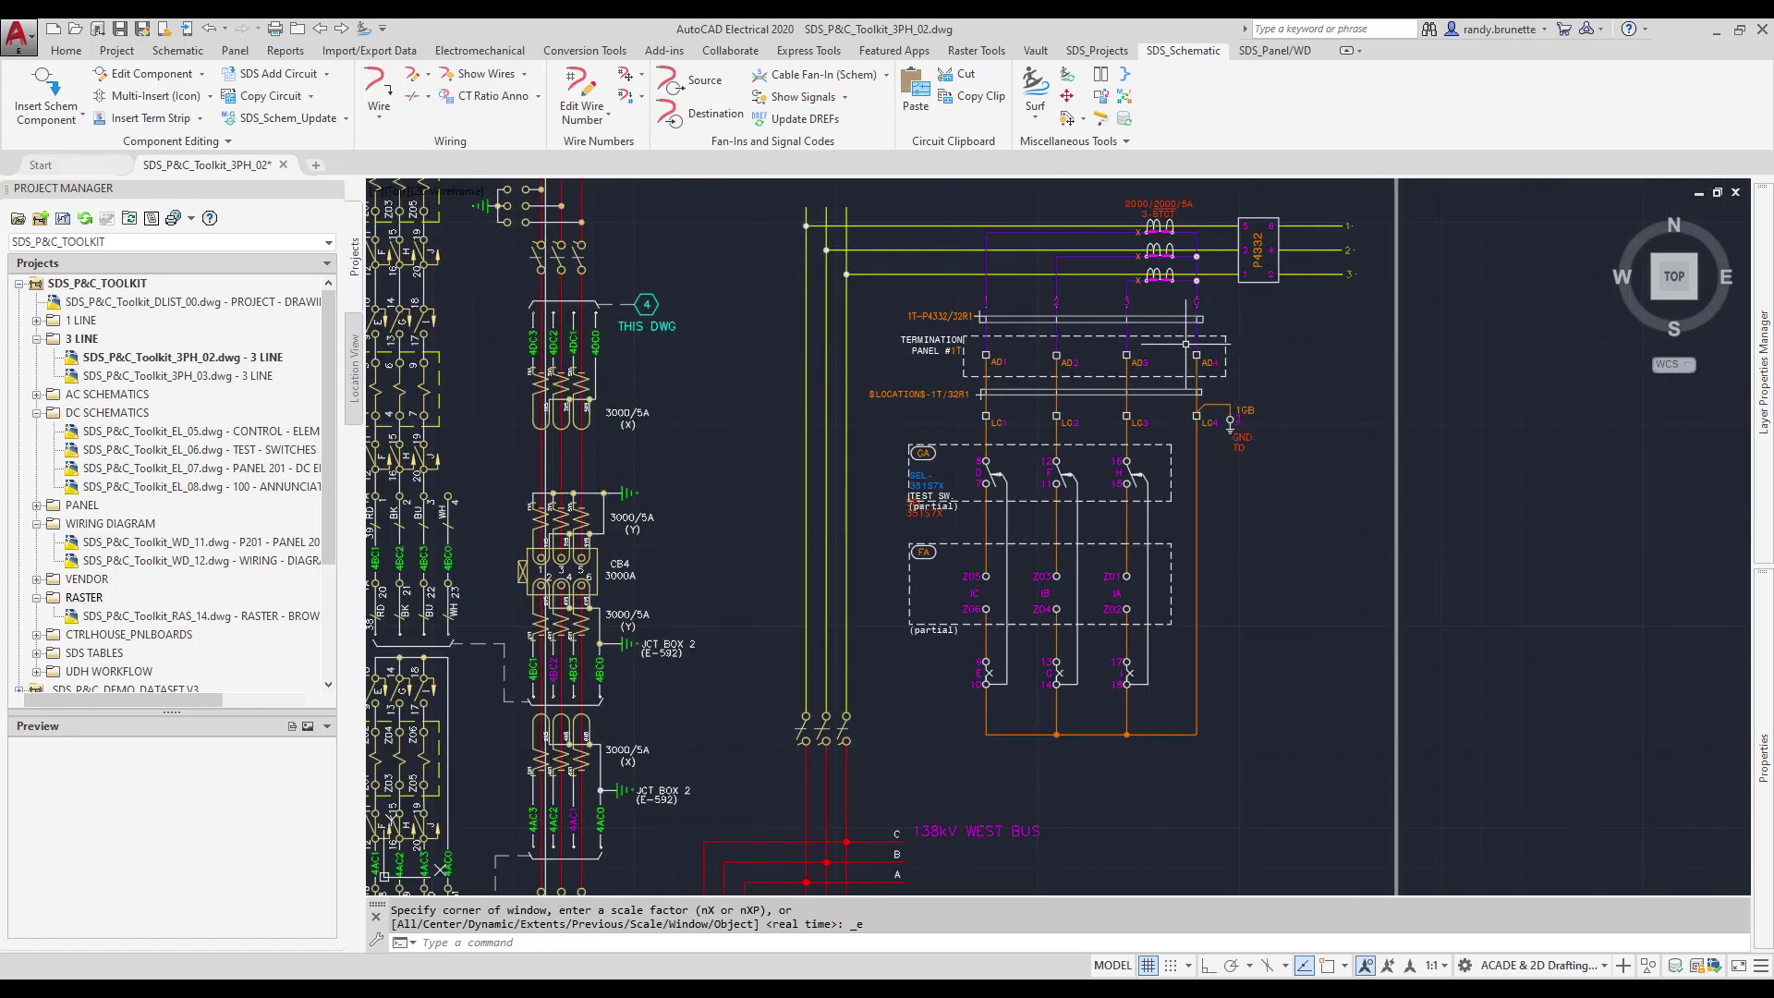
pyautogui.moveTo(1107, 389); pyautogui.dragTo(1100, 420, button='middle')
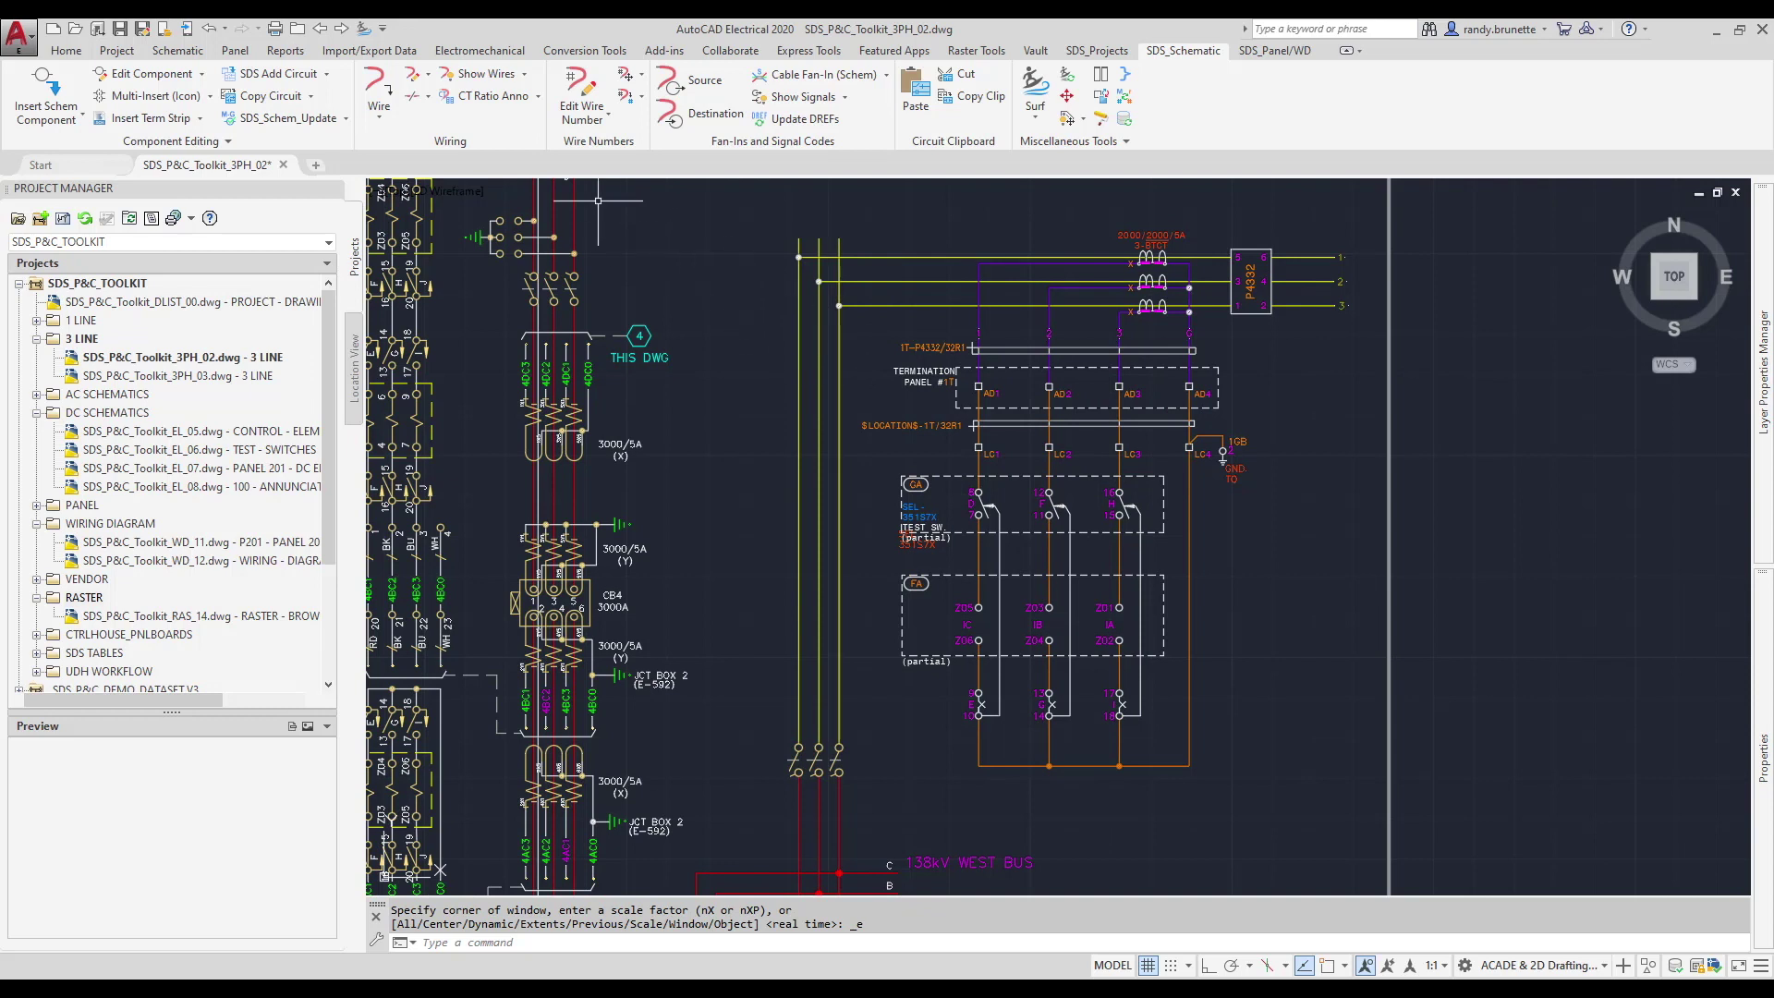
pyautogui.click(524, 75)
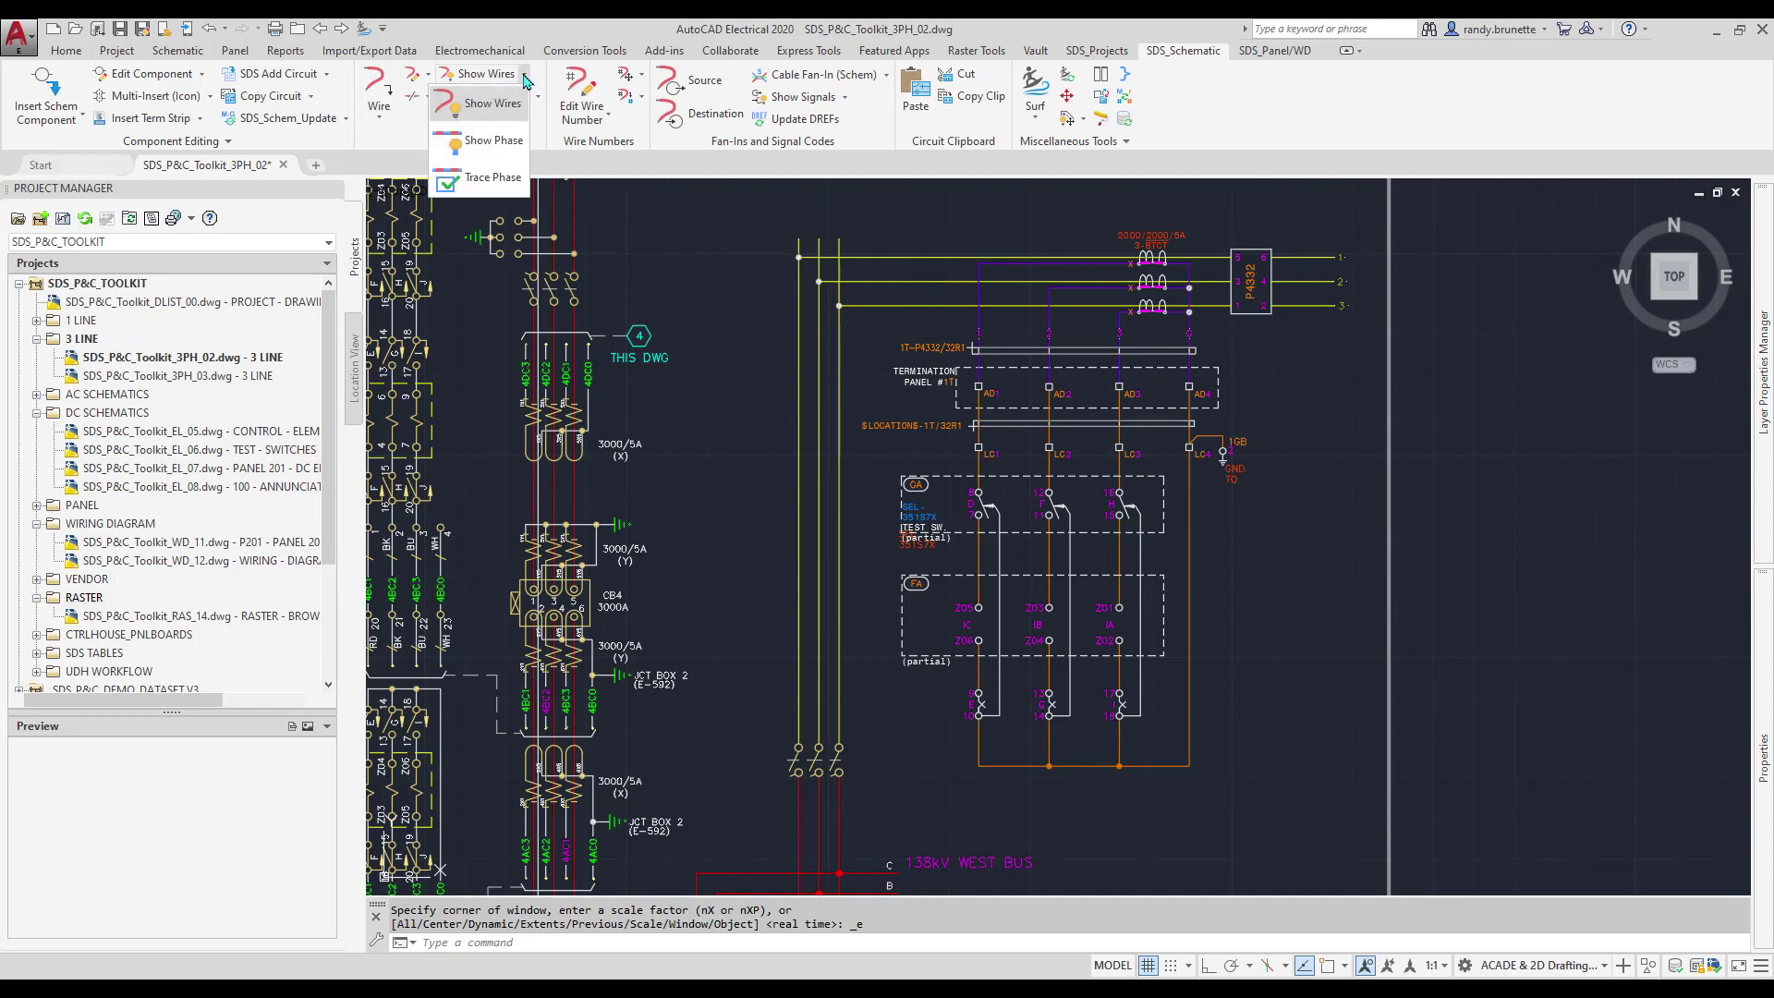
pyautogui.click(491, 140)
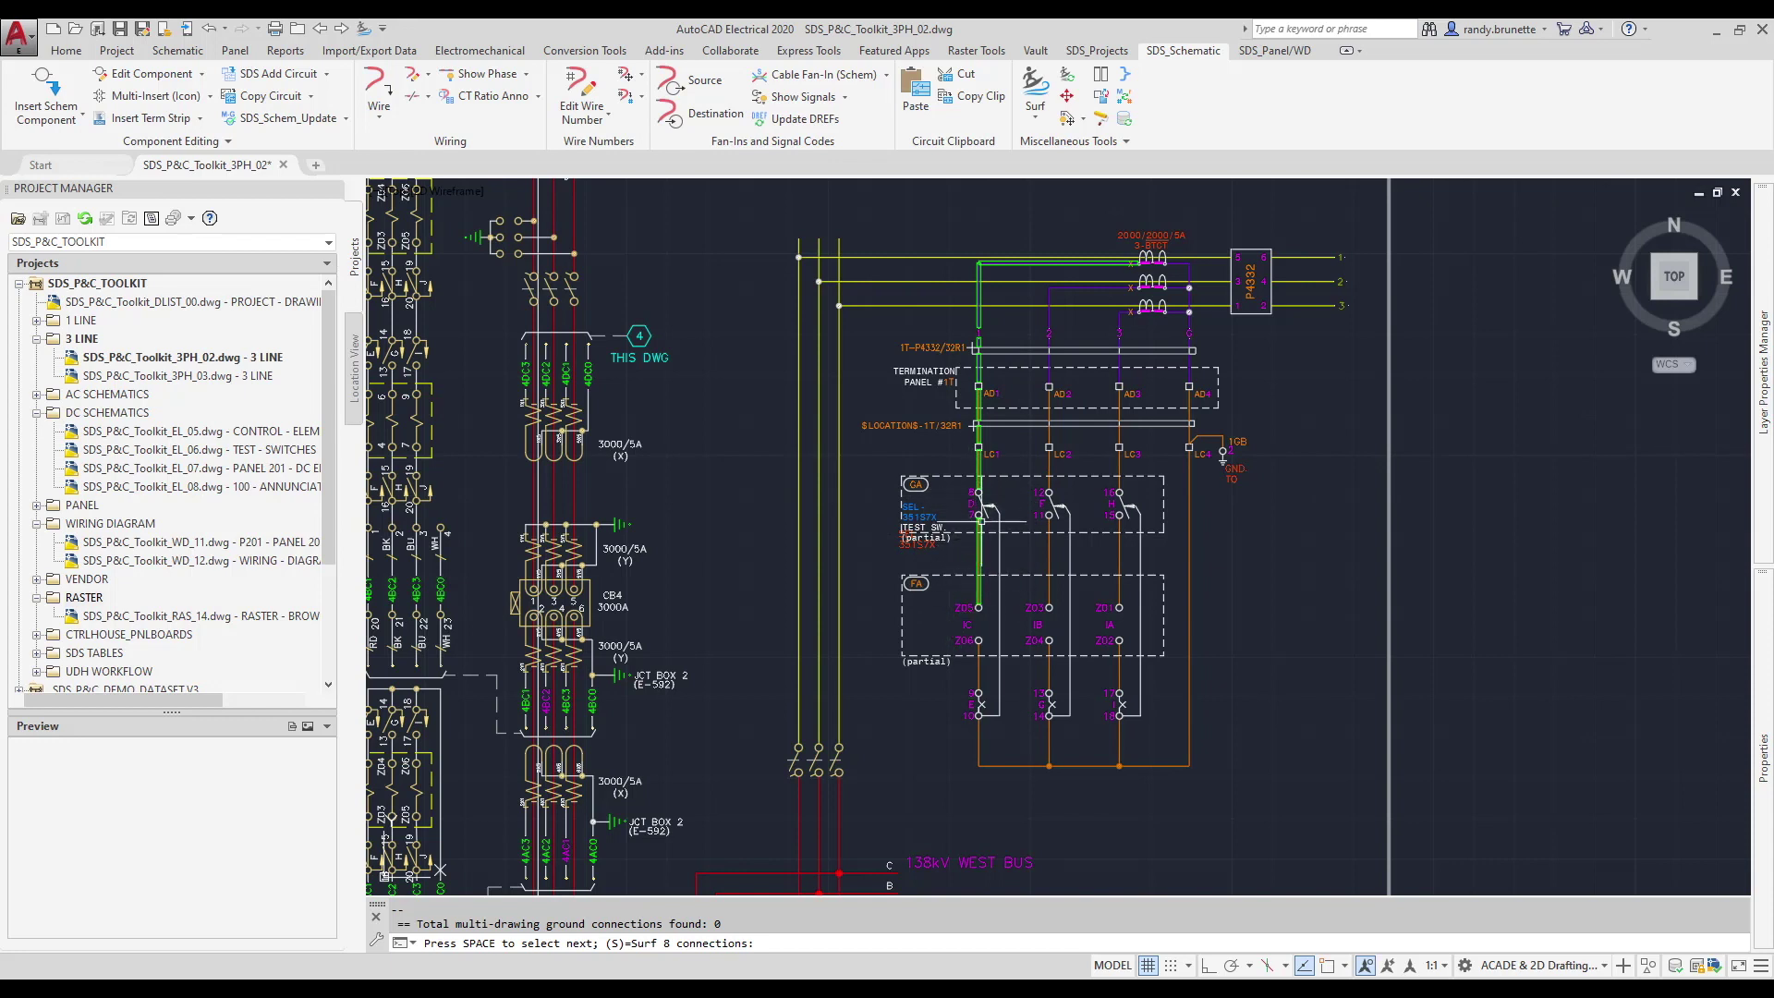
pyautogui.press('Return')
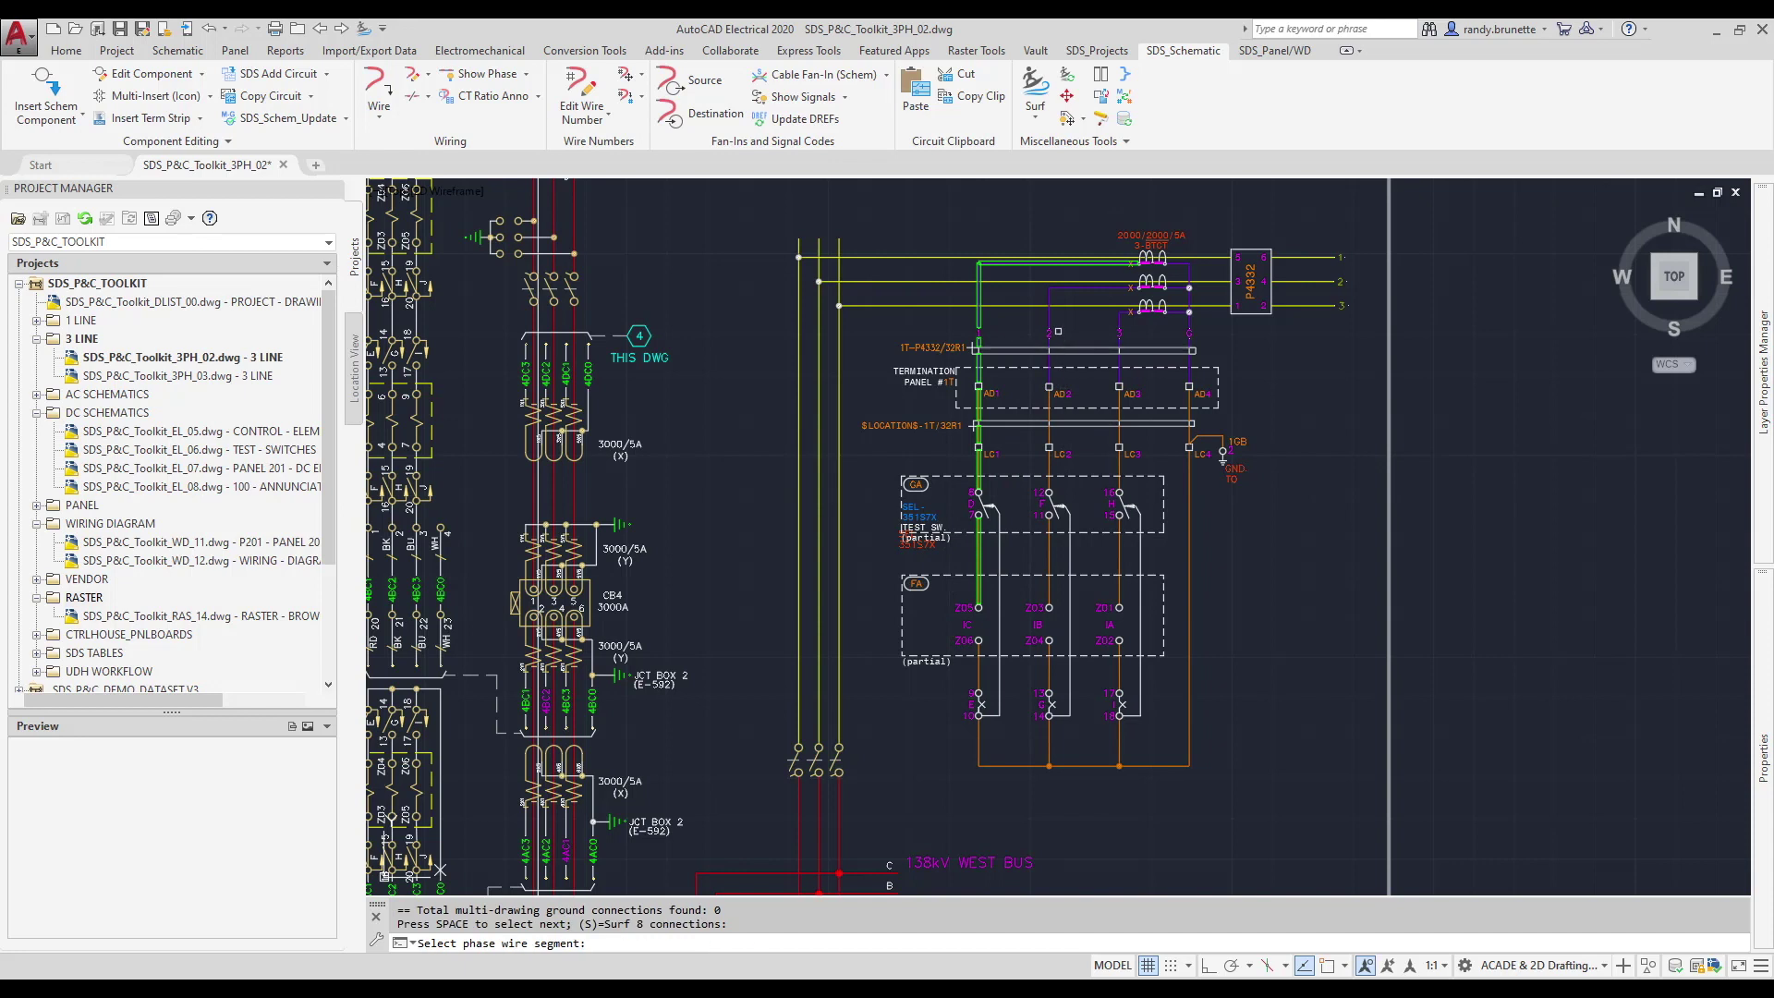
pyautogui.click(1049, 318)
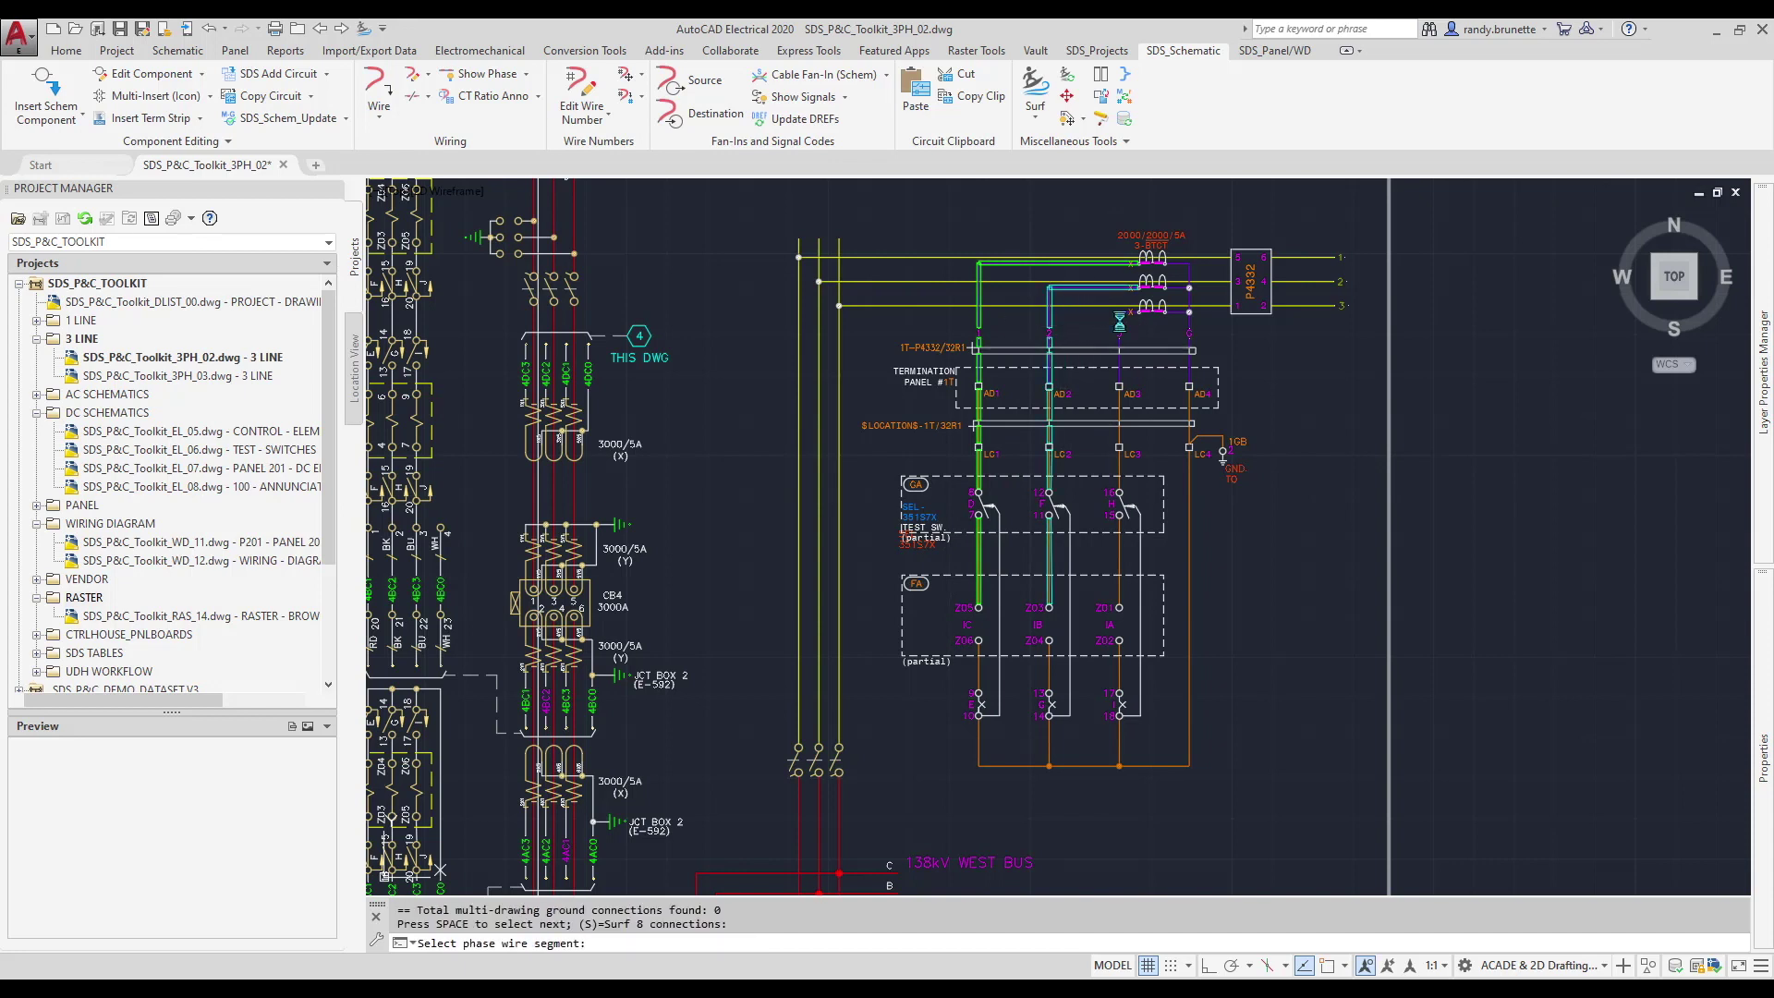
pyautogui.click(1119, 321)
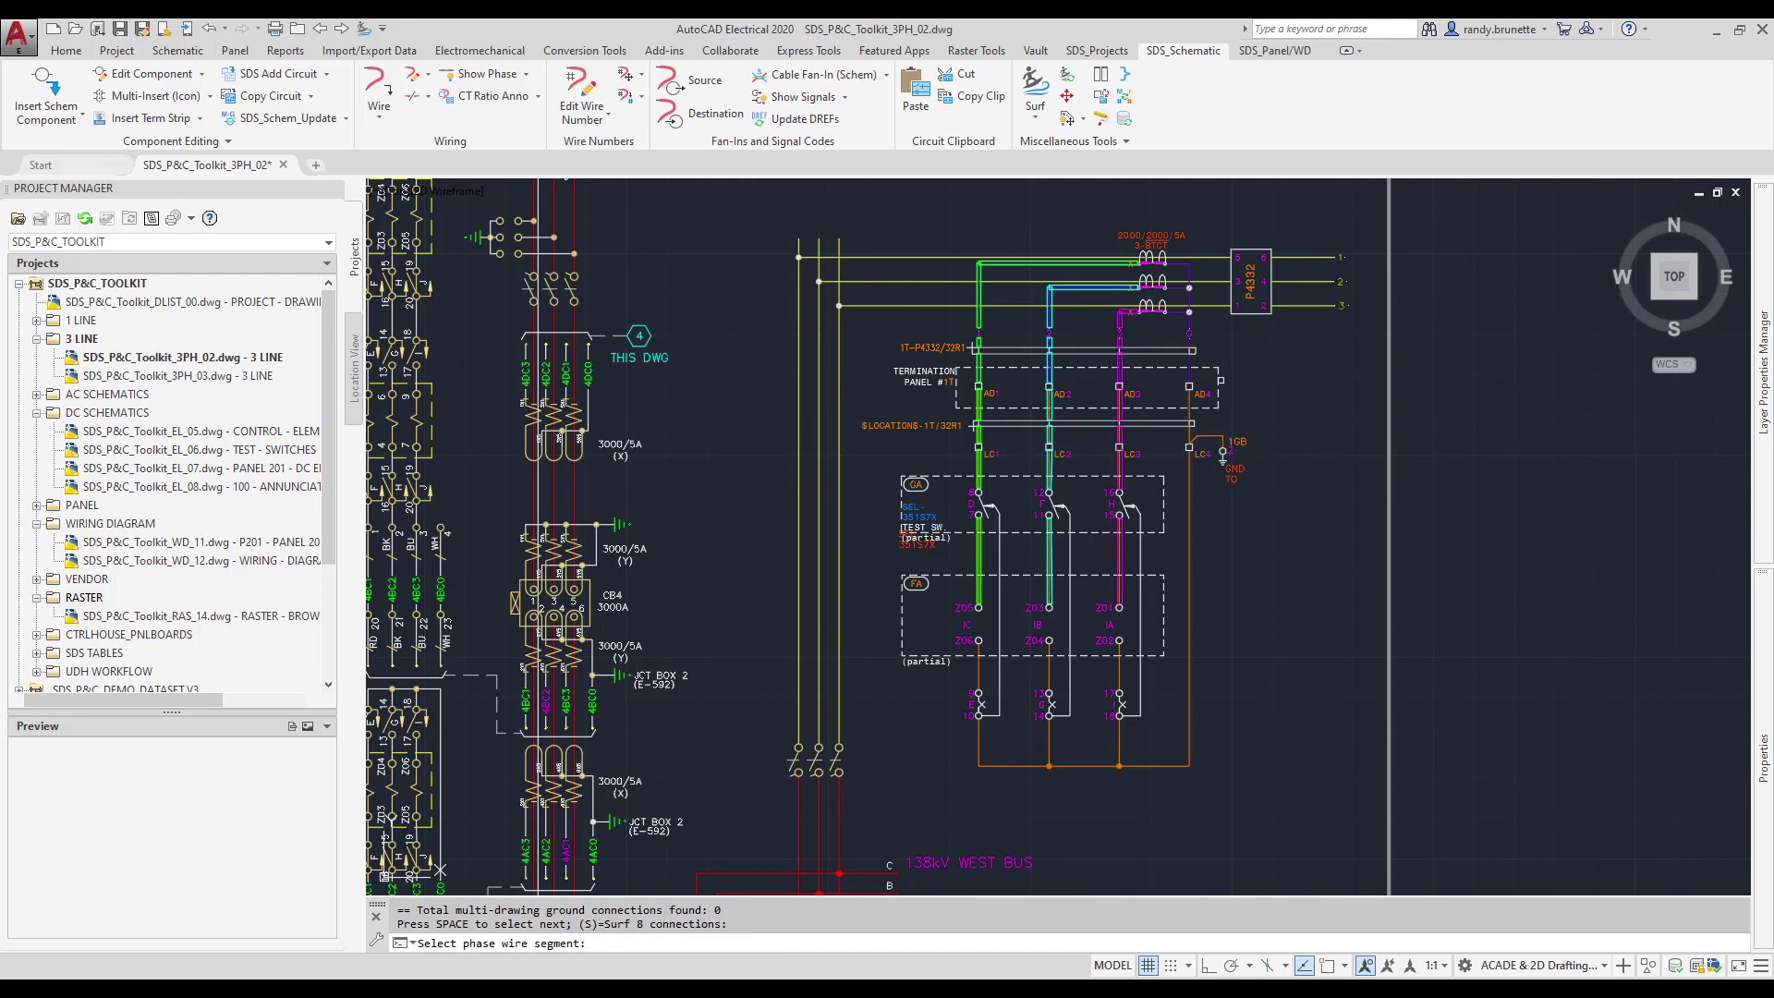
pyautogui.click(1191, 467)
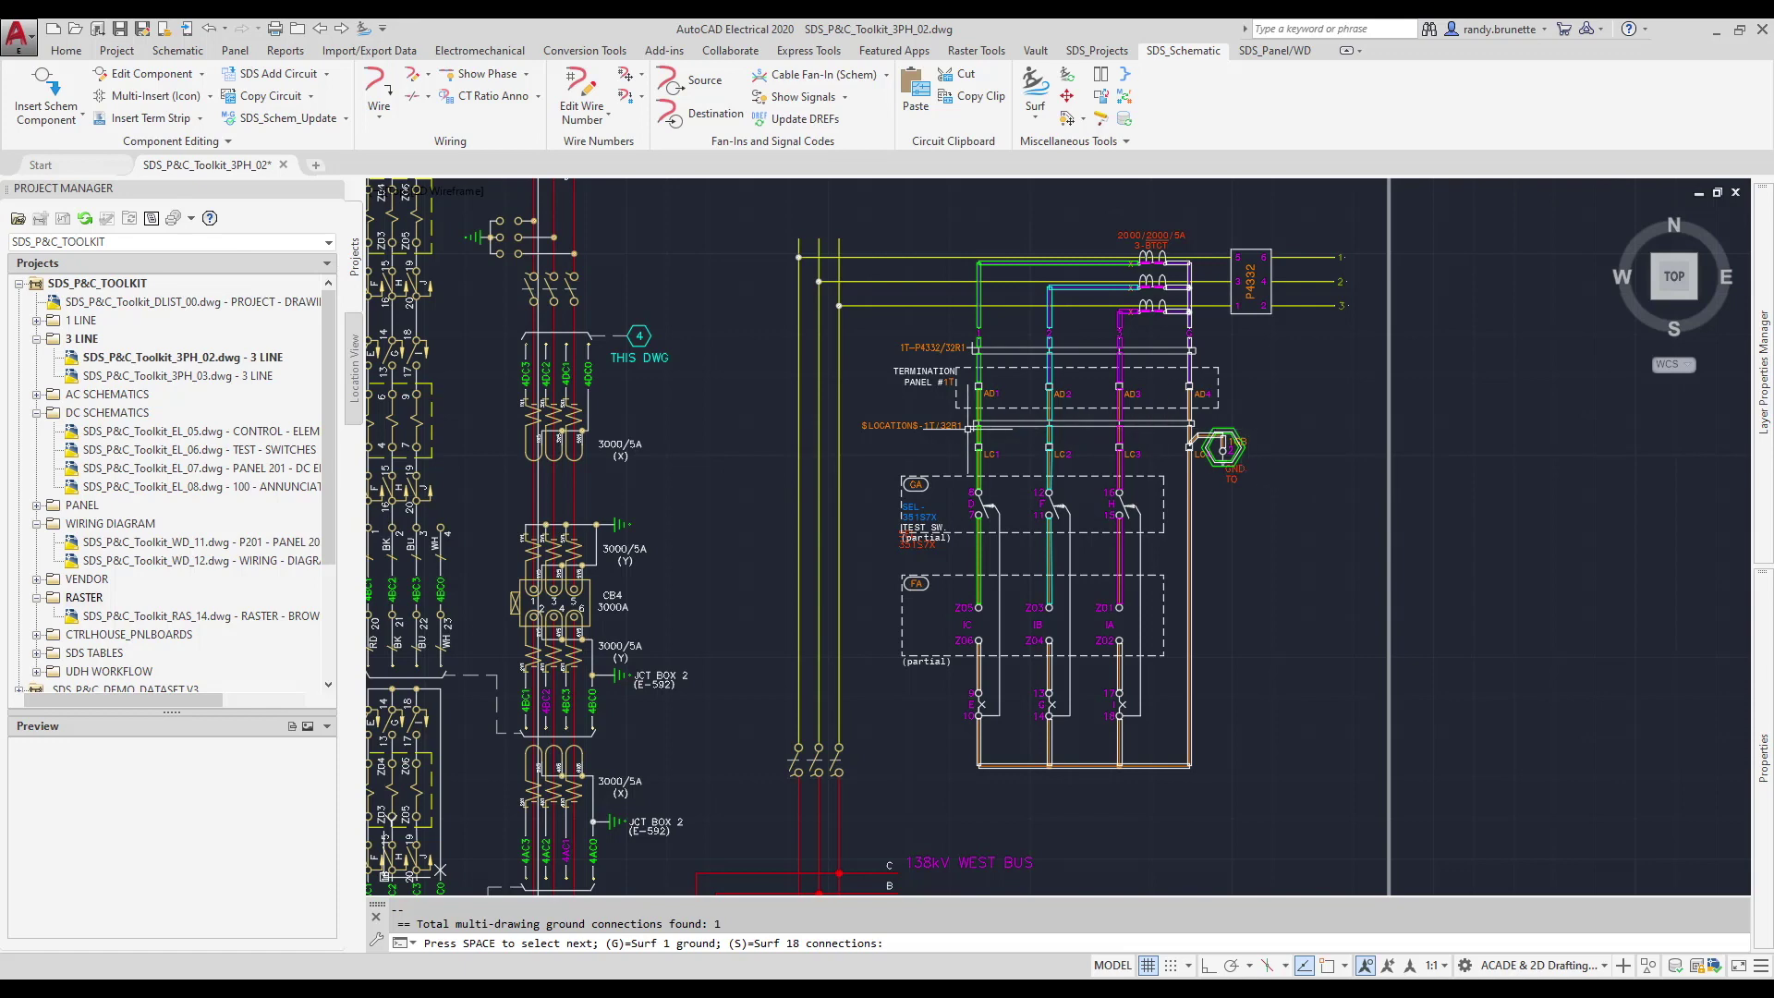
# - Open the DC schematic drawing SDS_P&C_Toolkit_EL_05.dwg and add a job/work order number for wiring modifications
pyautogui.doubleClick(193, 440)
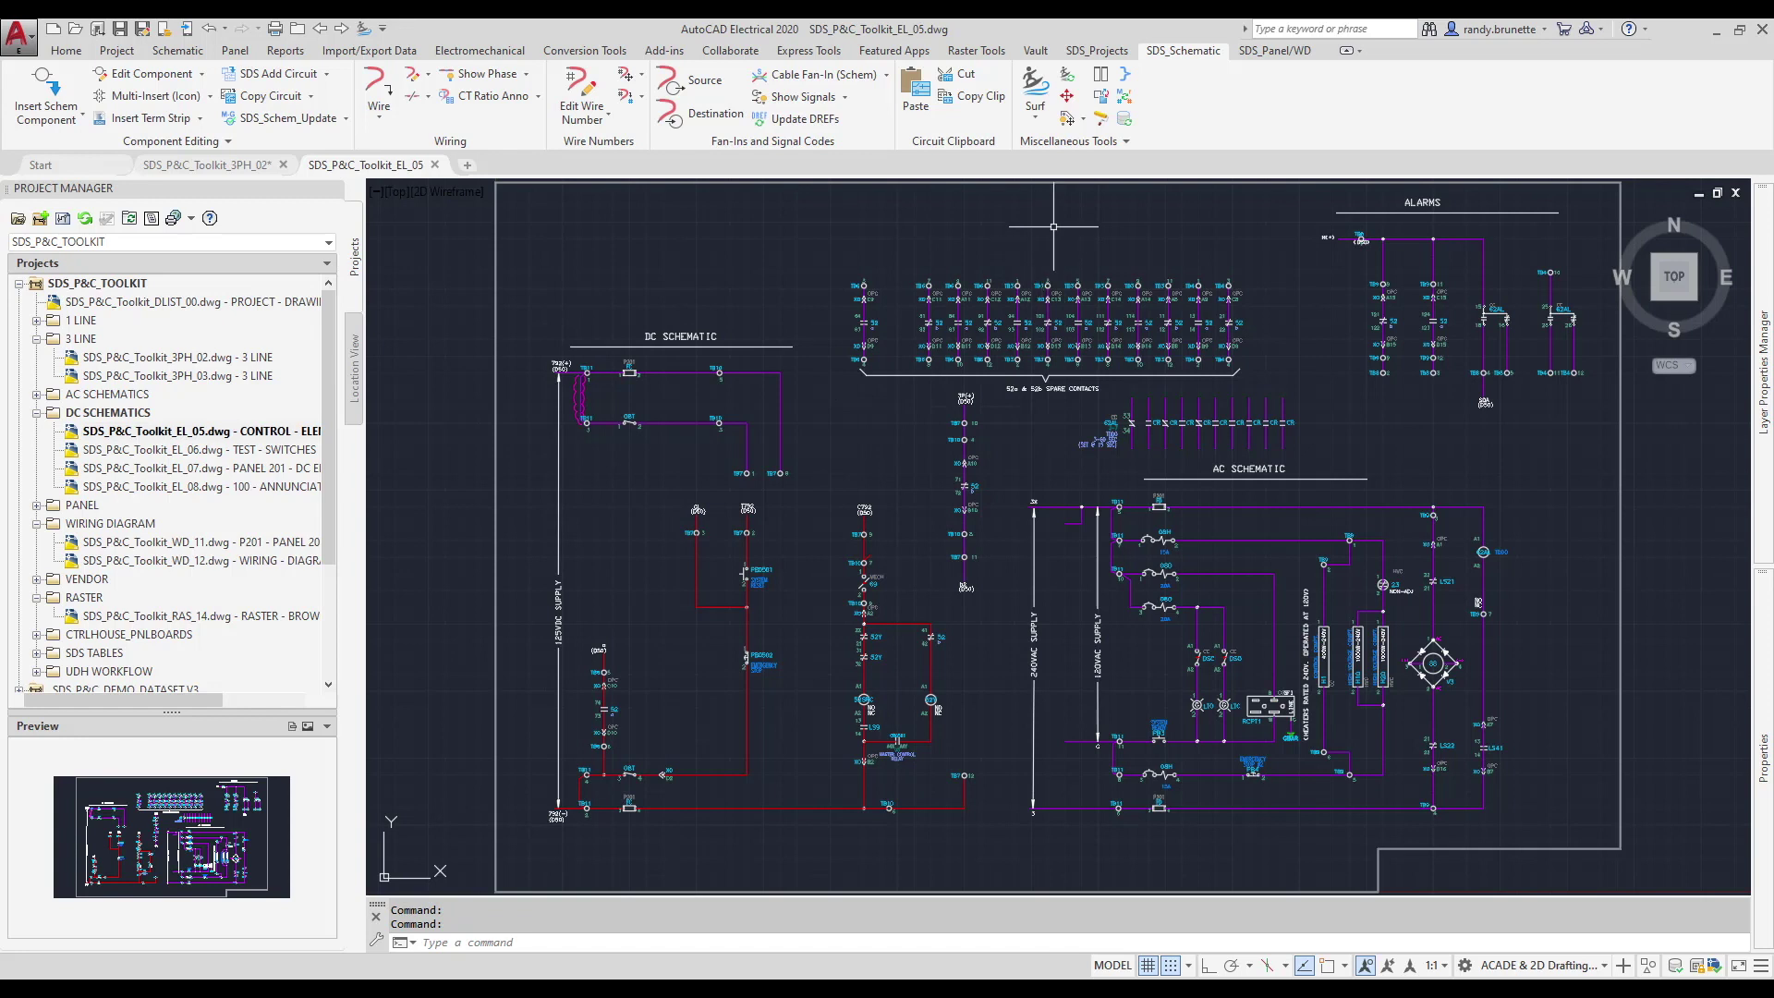
pyautogui.click(1097, 51)
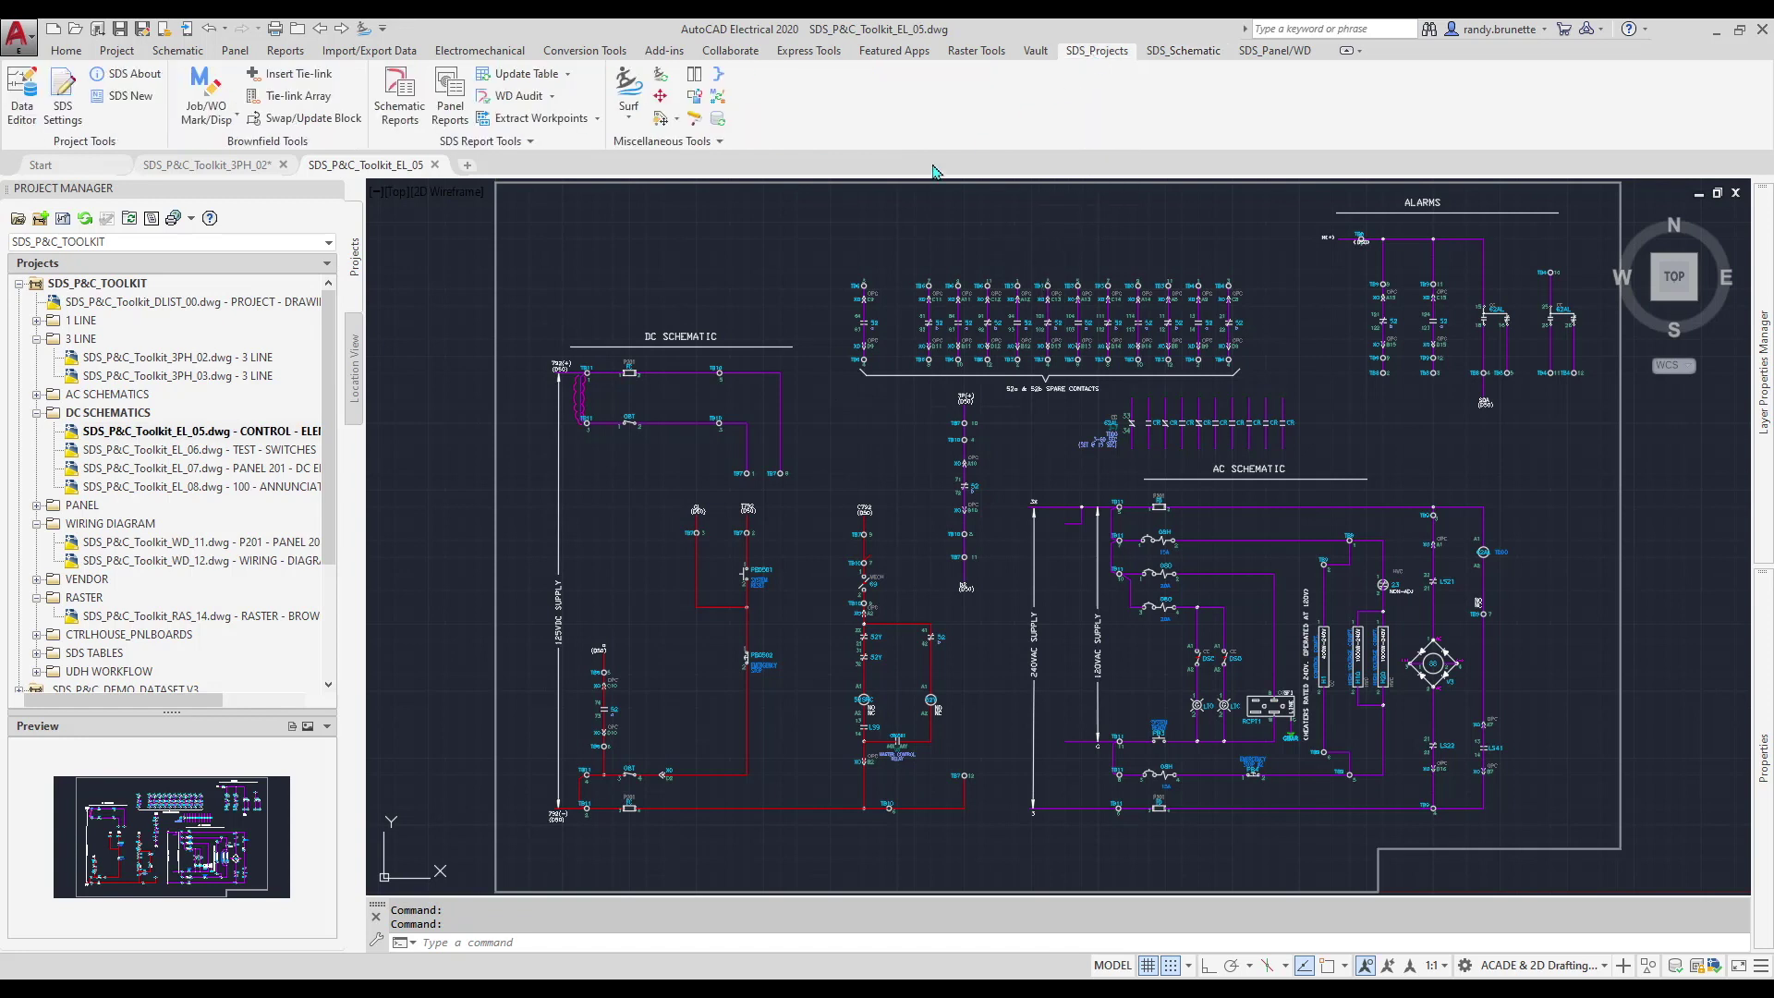
pyautogui.click(210, 93)
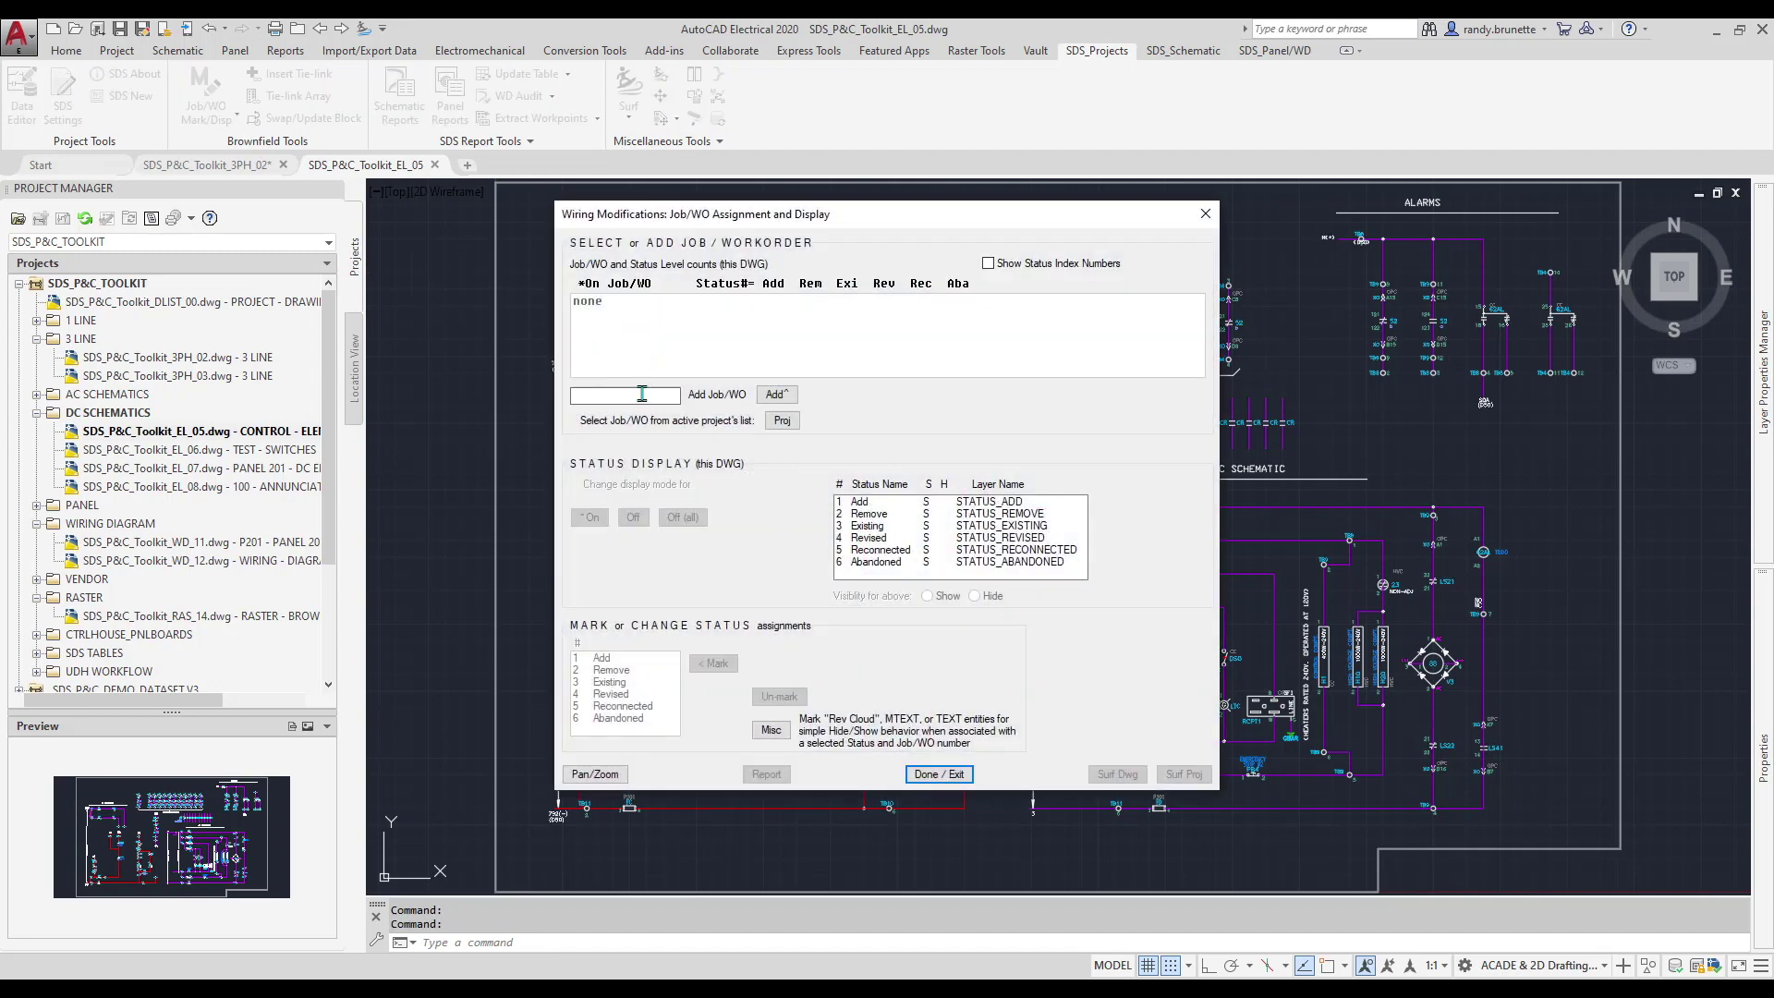
pyautogui.click(606, 395)
pyautogui.write('123456')
pyautogui.click(776, 394)
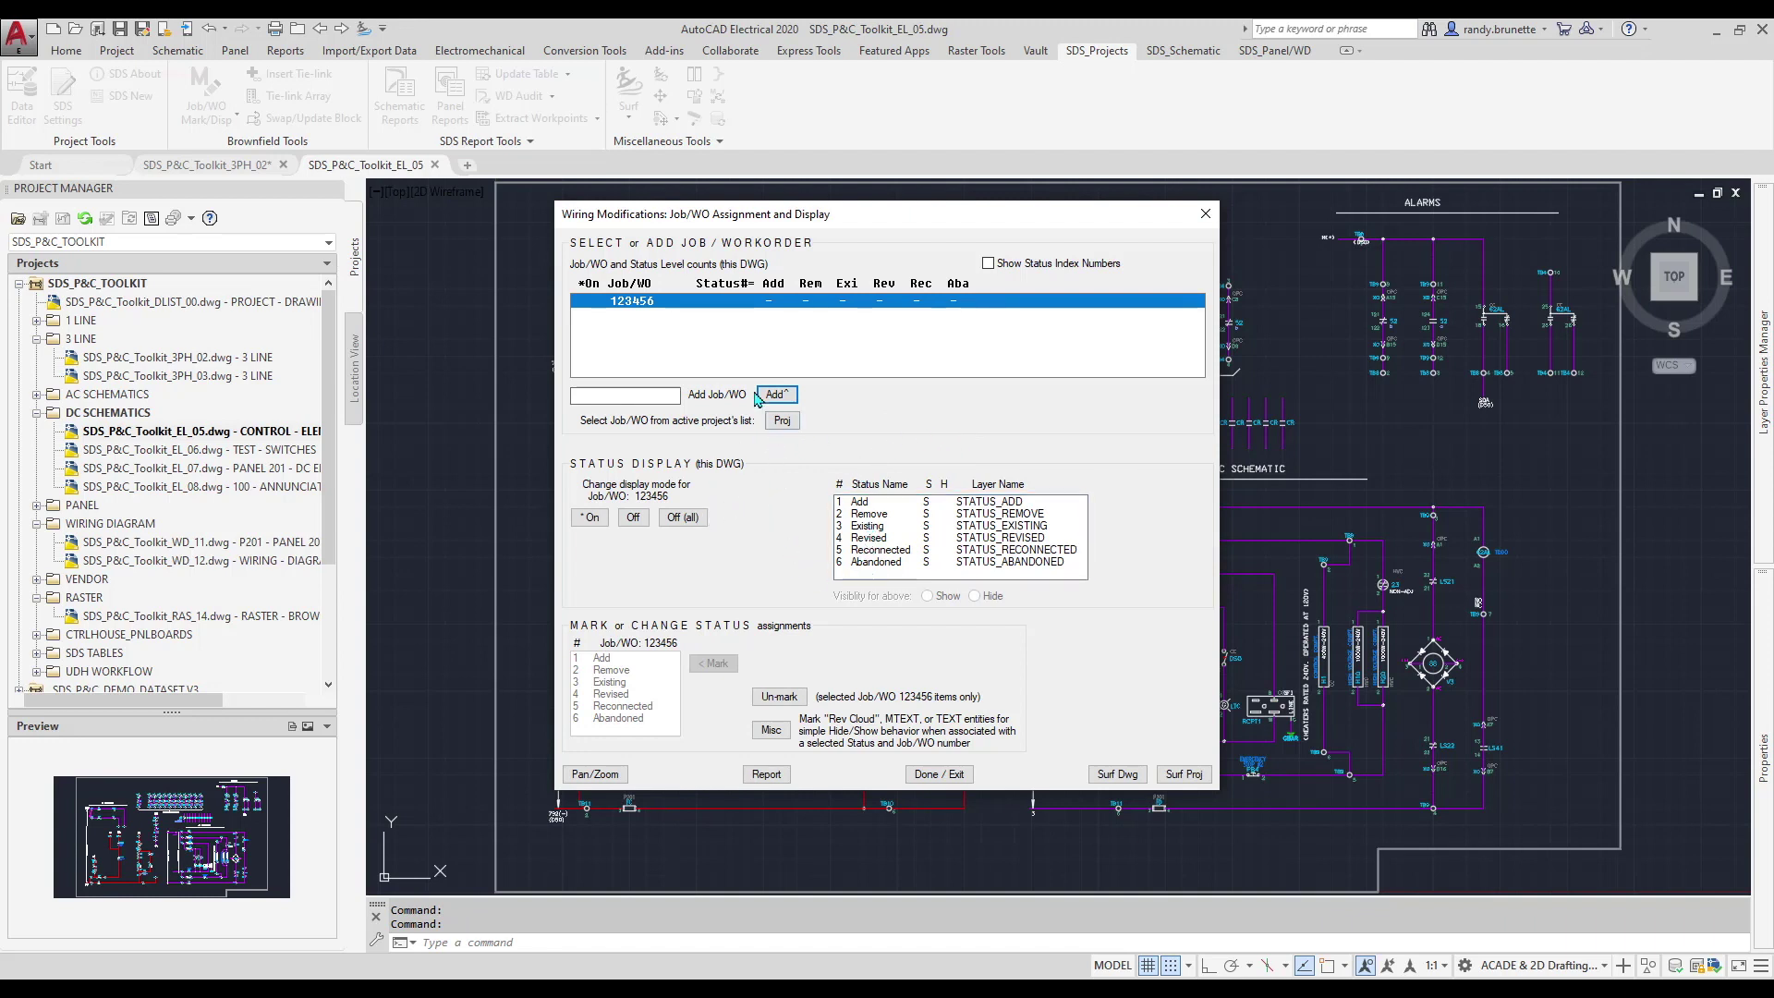
# - Mark the breakers, terminals and wiring at the upper left of the AC schematic as Remove for the added job/work order
pyautogui.click(668, 308)
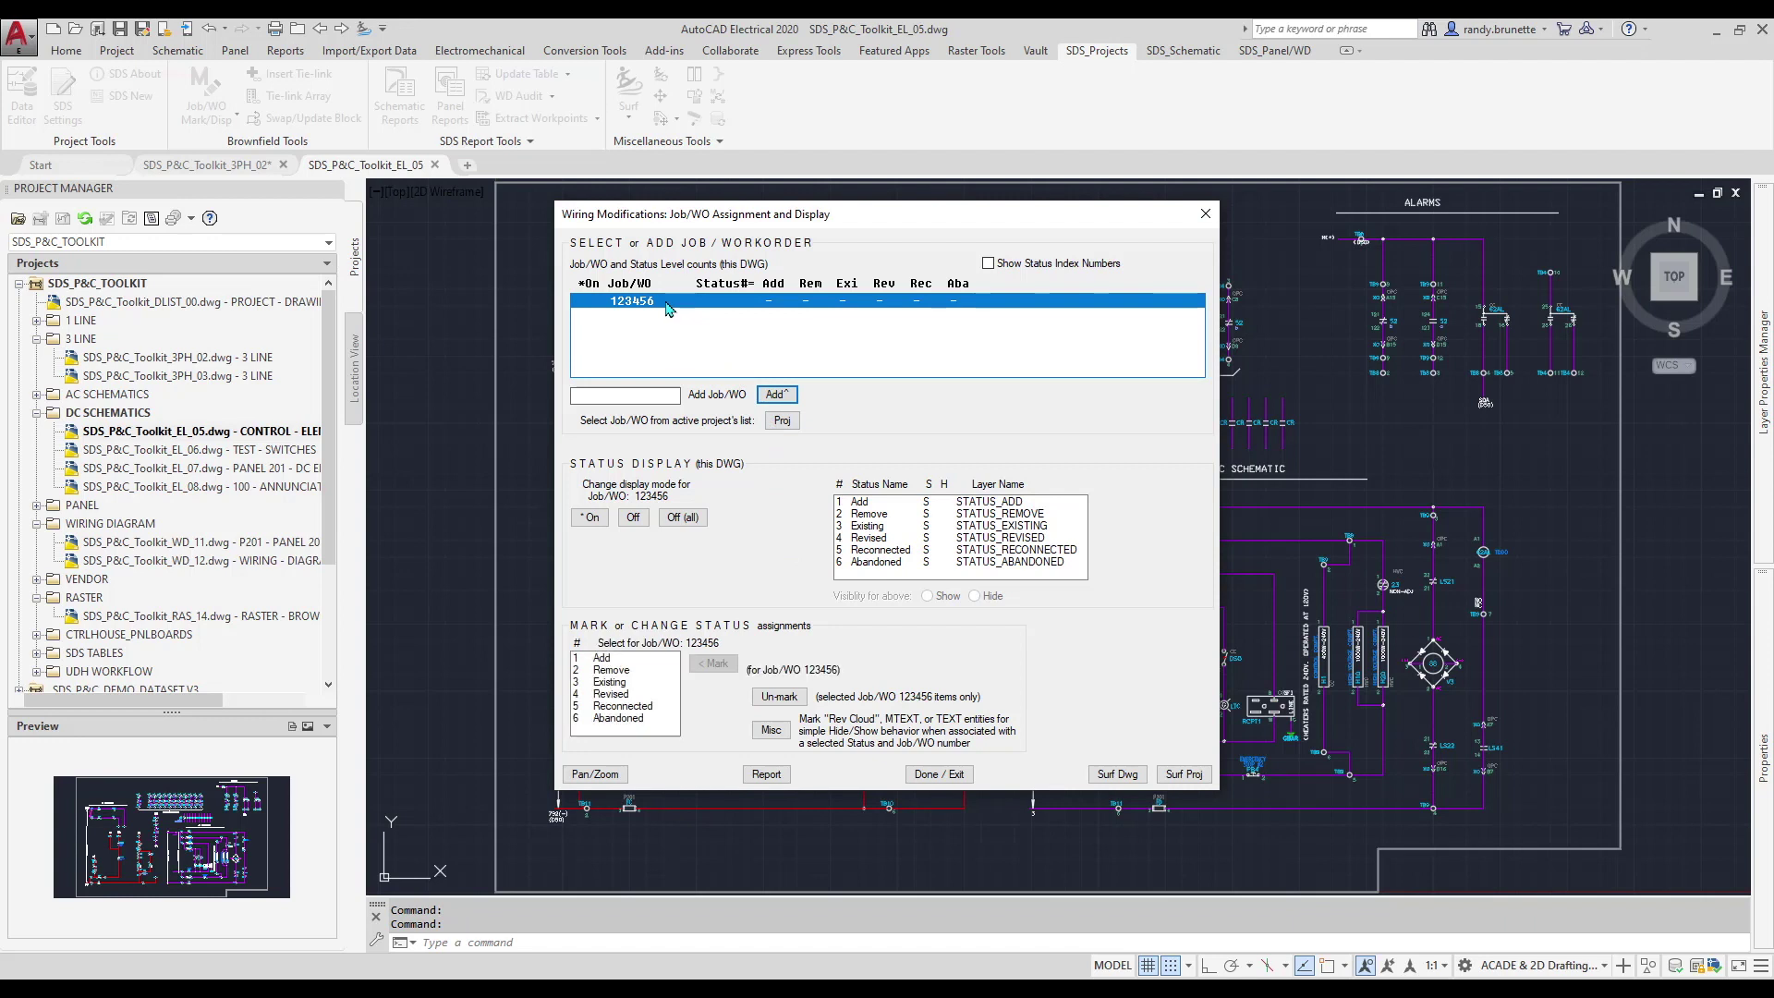
pyautogui.click(607, 672)
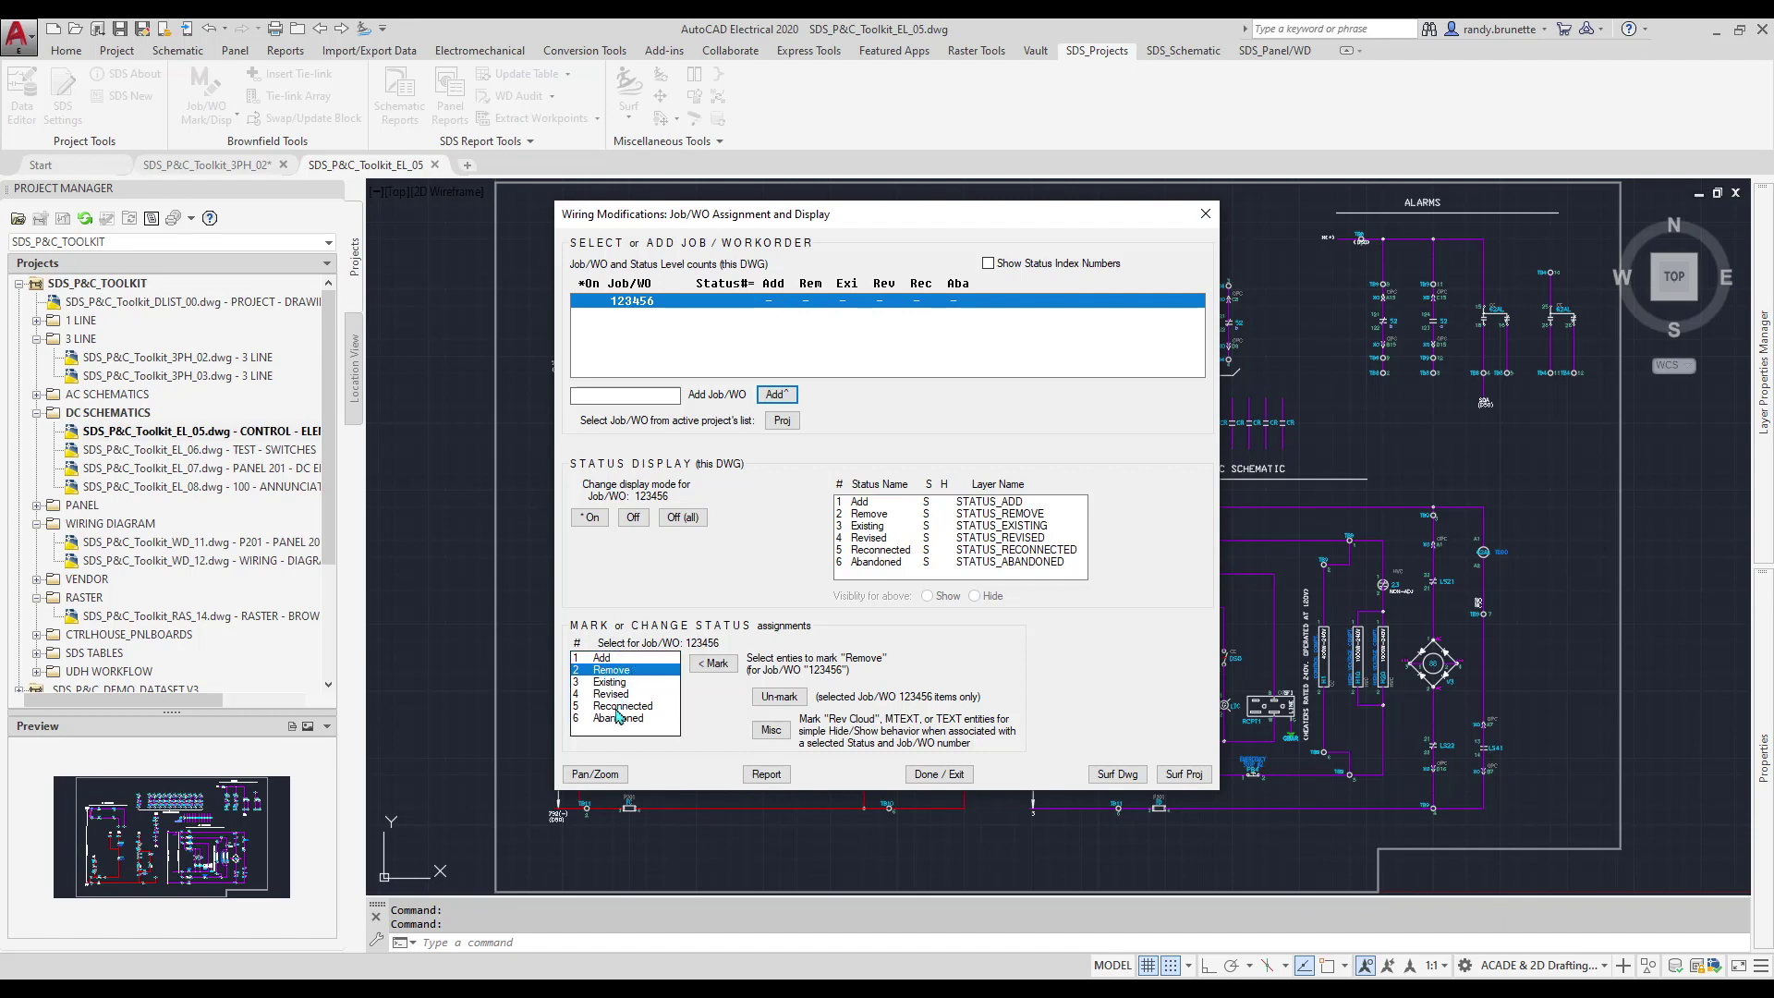
pyautogui.click(699, 670)
pyautogui.click(1103, 467)
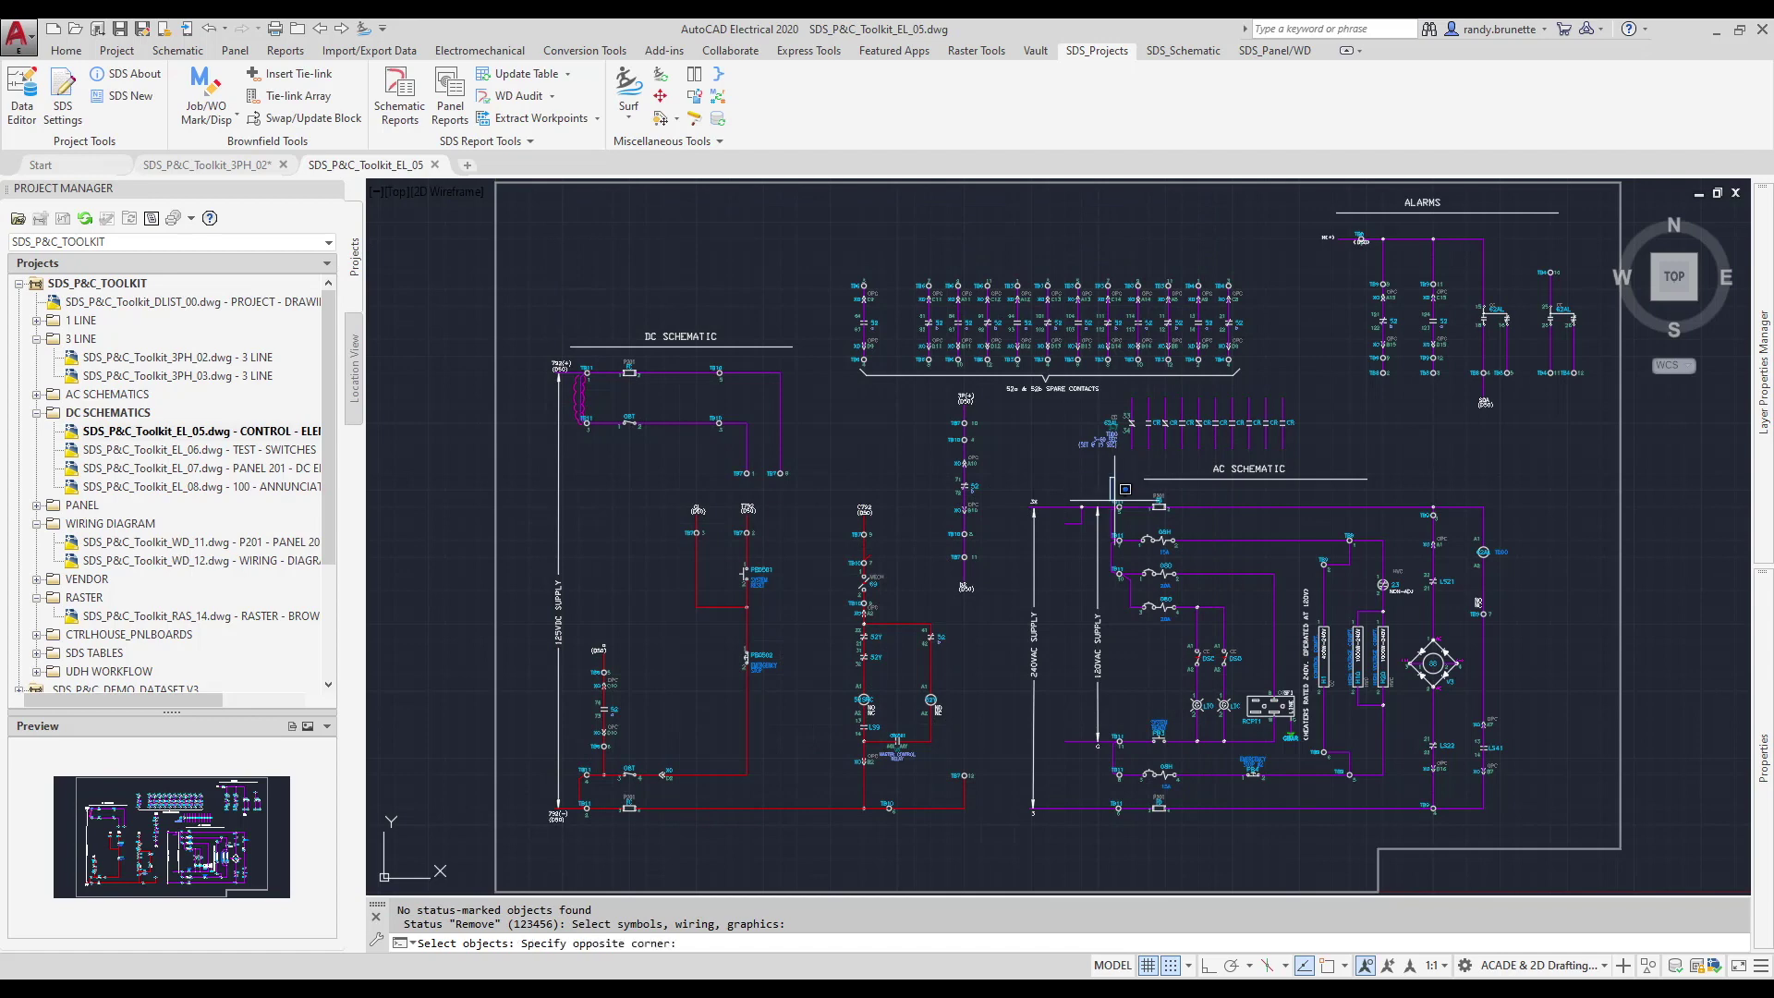
pyautogui.click(1235, 626)
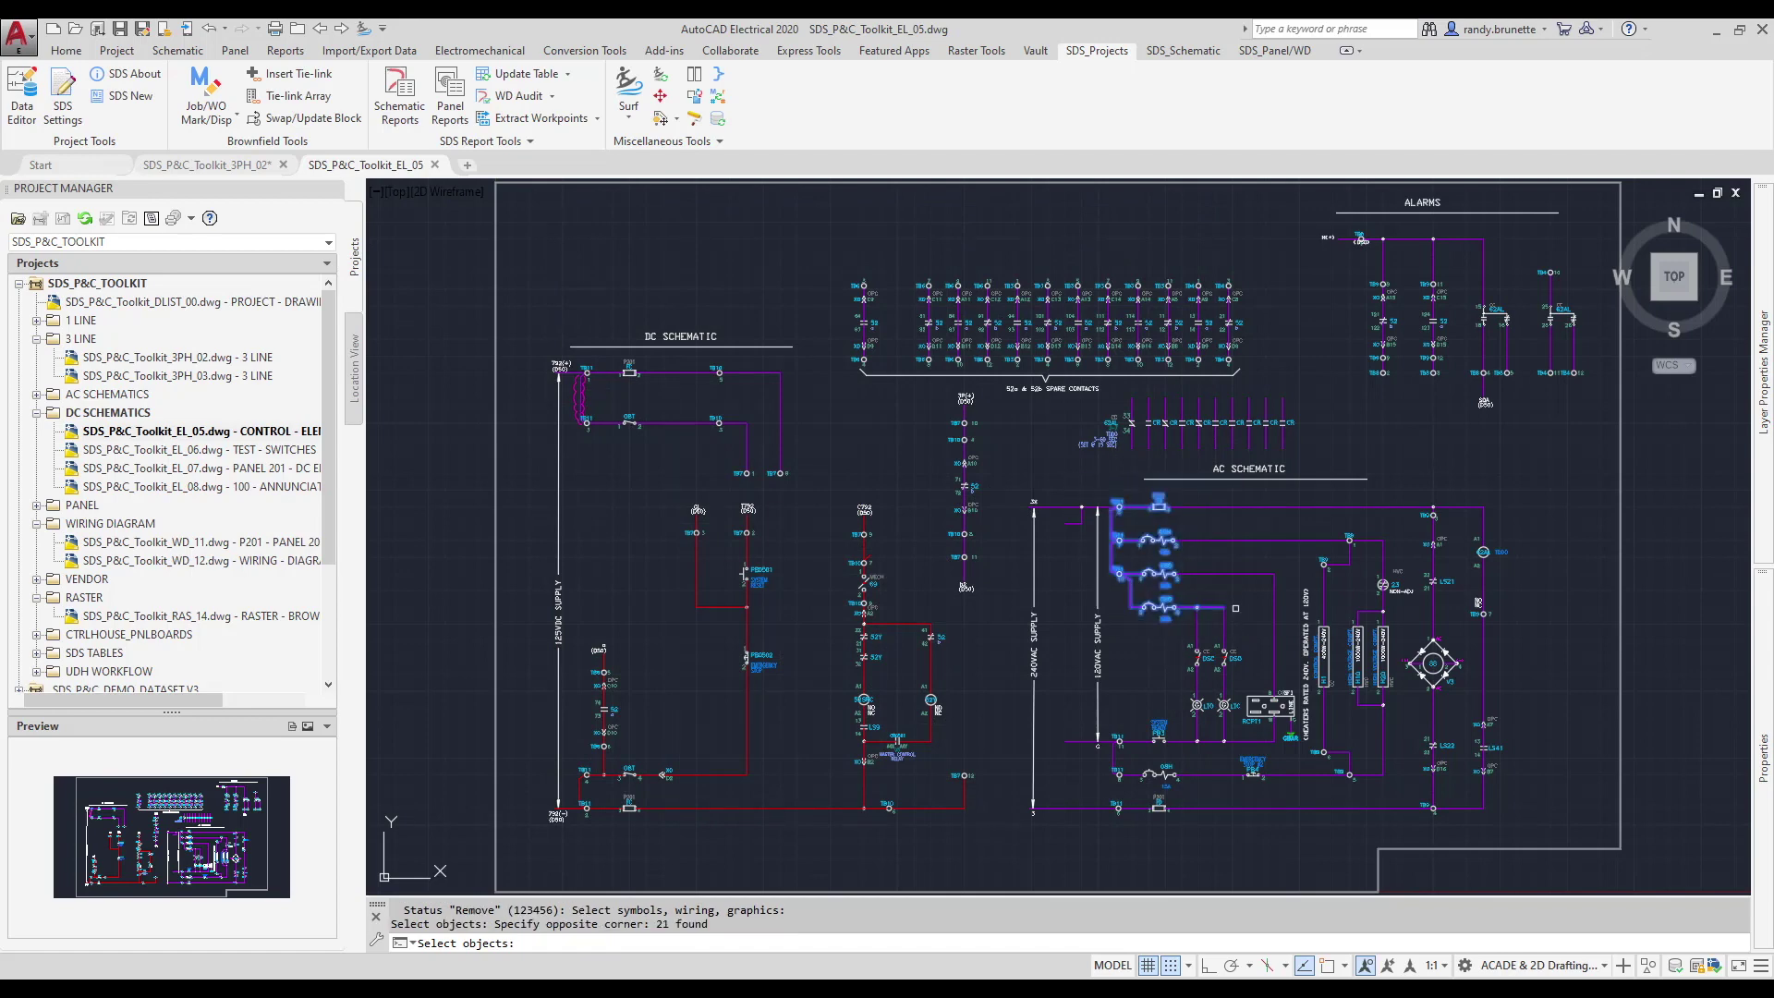
pyautogui.press('Return')
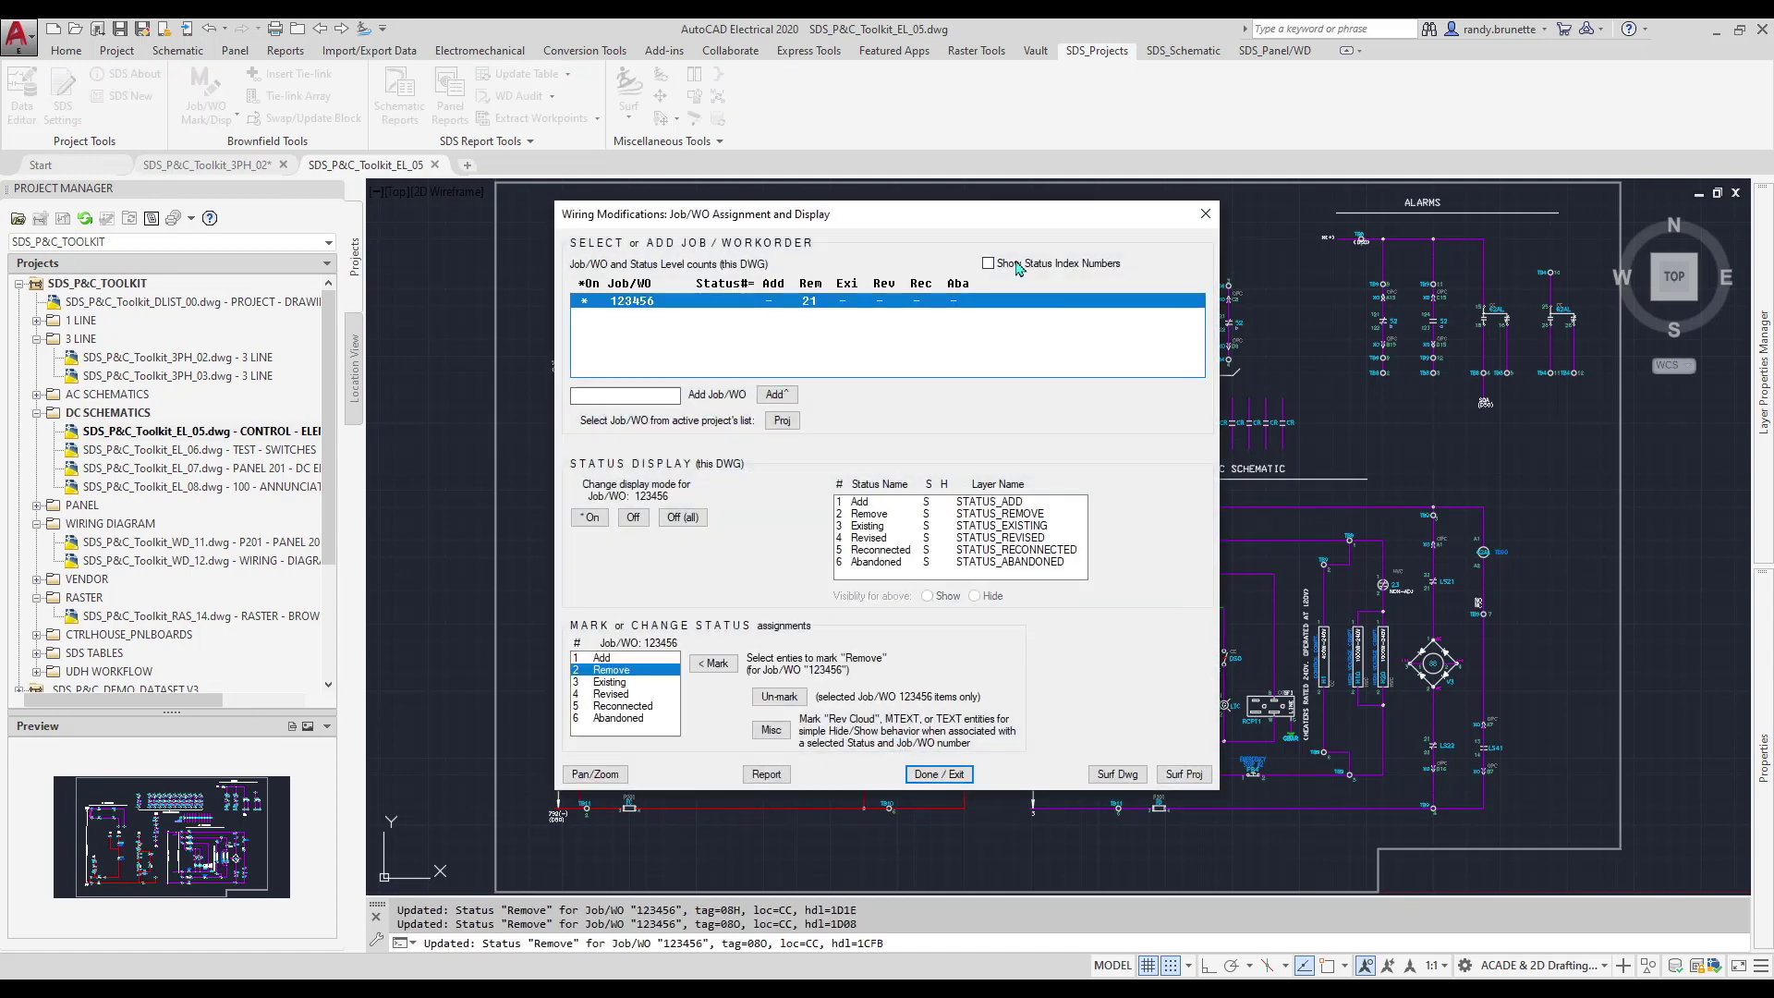
# - Finish the job/work order status assignment, bypassing the status update of related child and panel symbols
pyautogui.moveTo(989, 218); pyautogui.dragTo(785, 221)
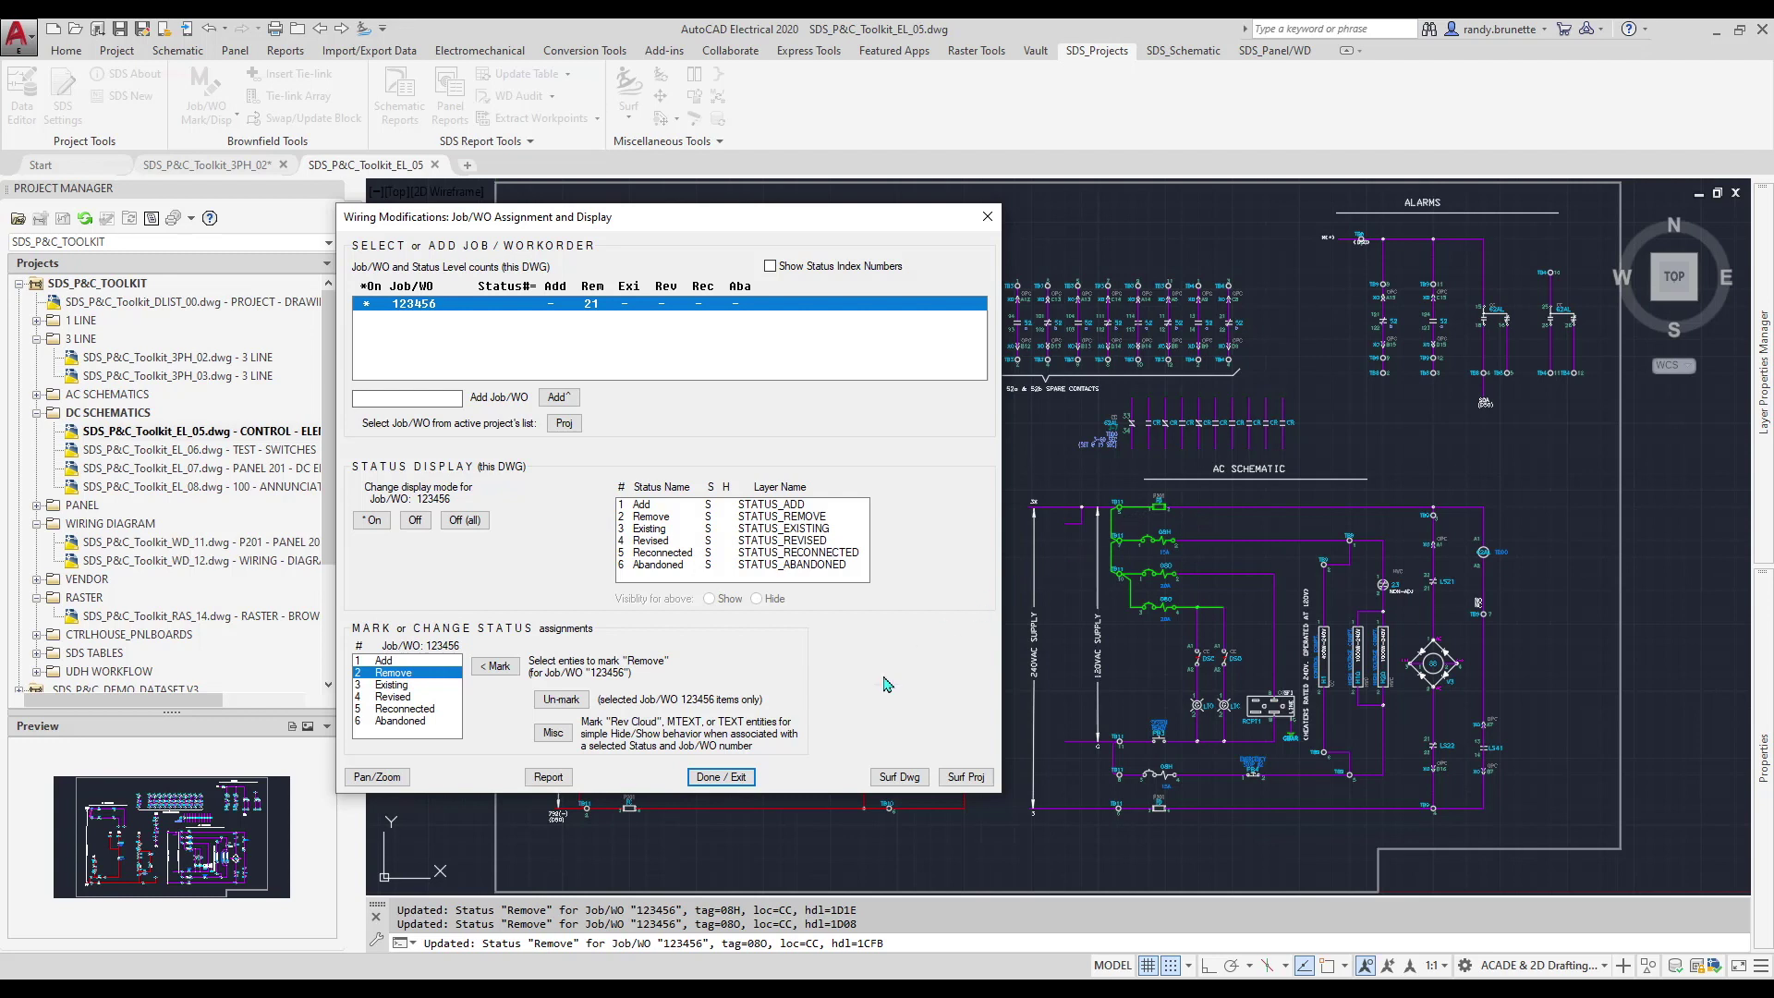
pyautogui.click(734, 777)
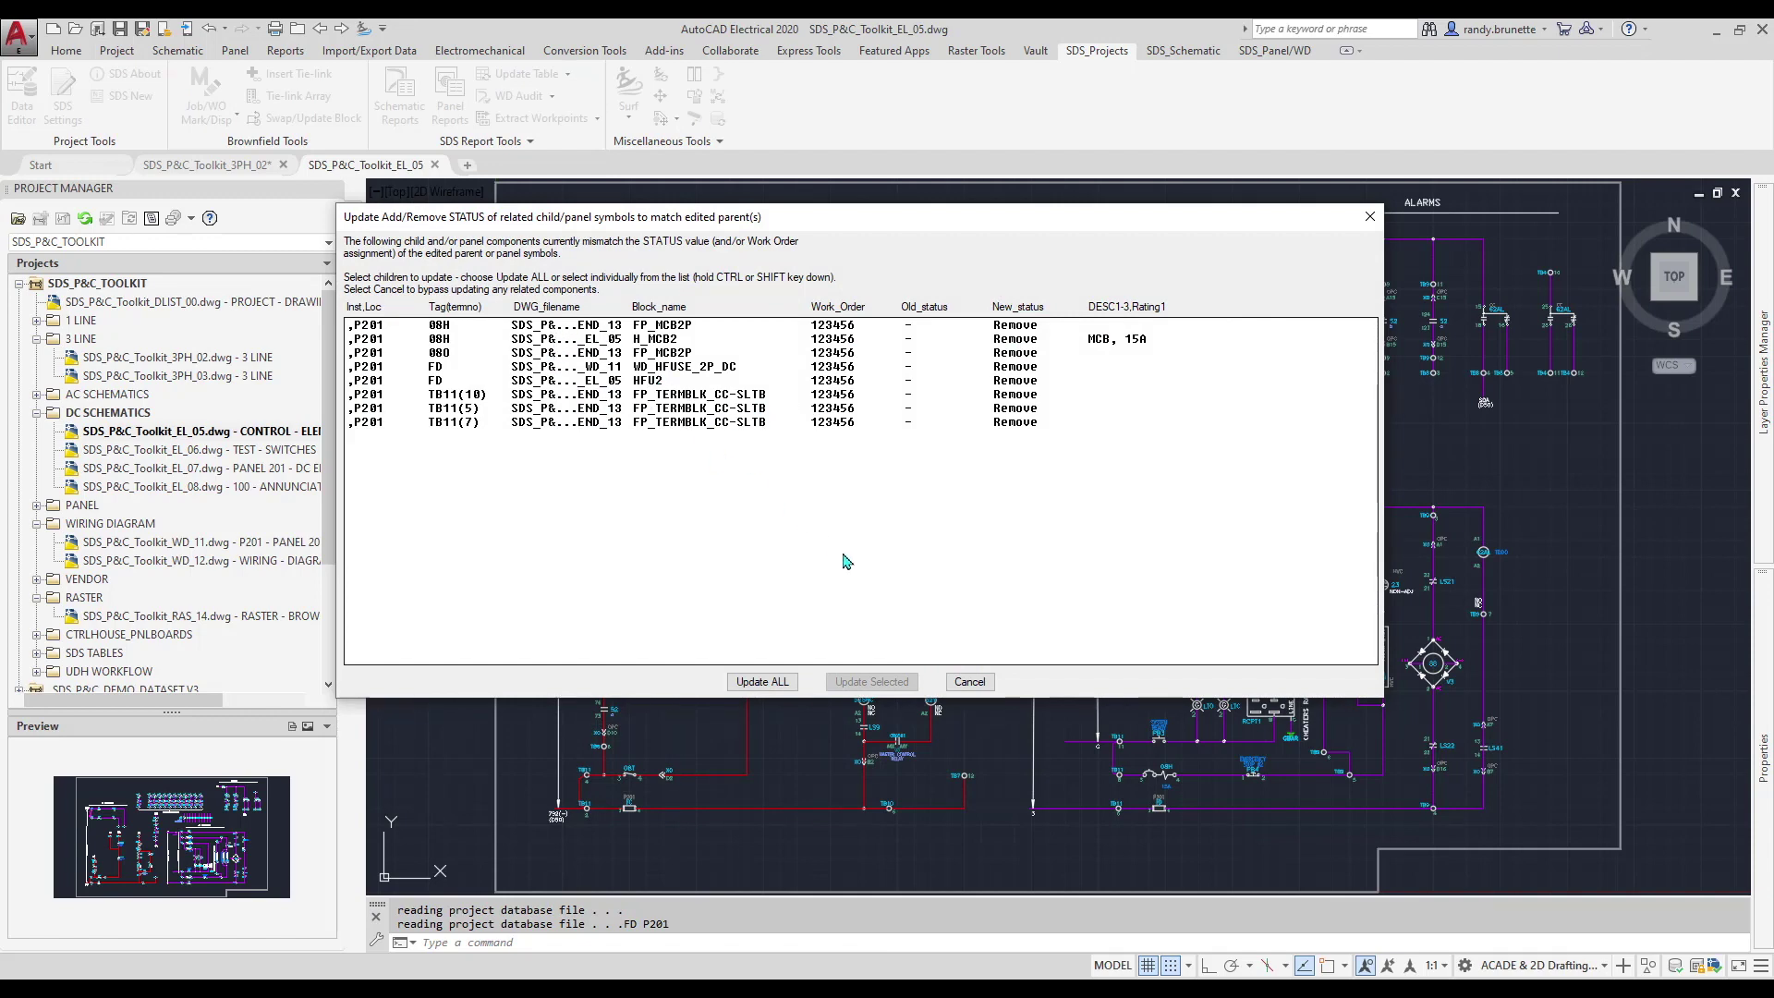
pyautogui.click(969, 681)
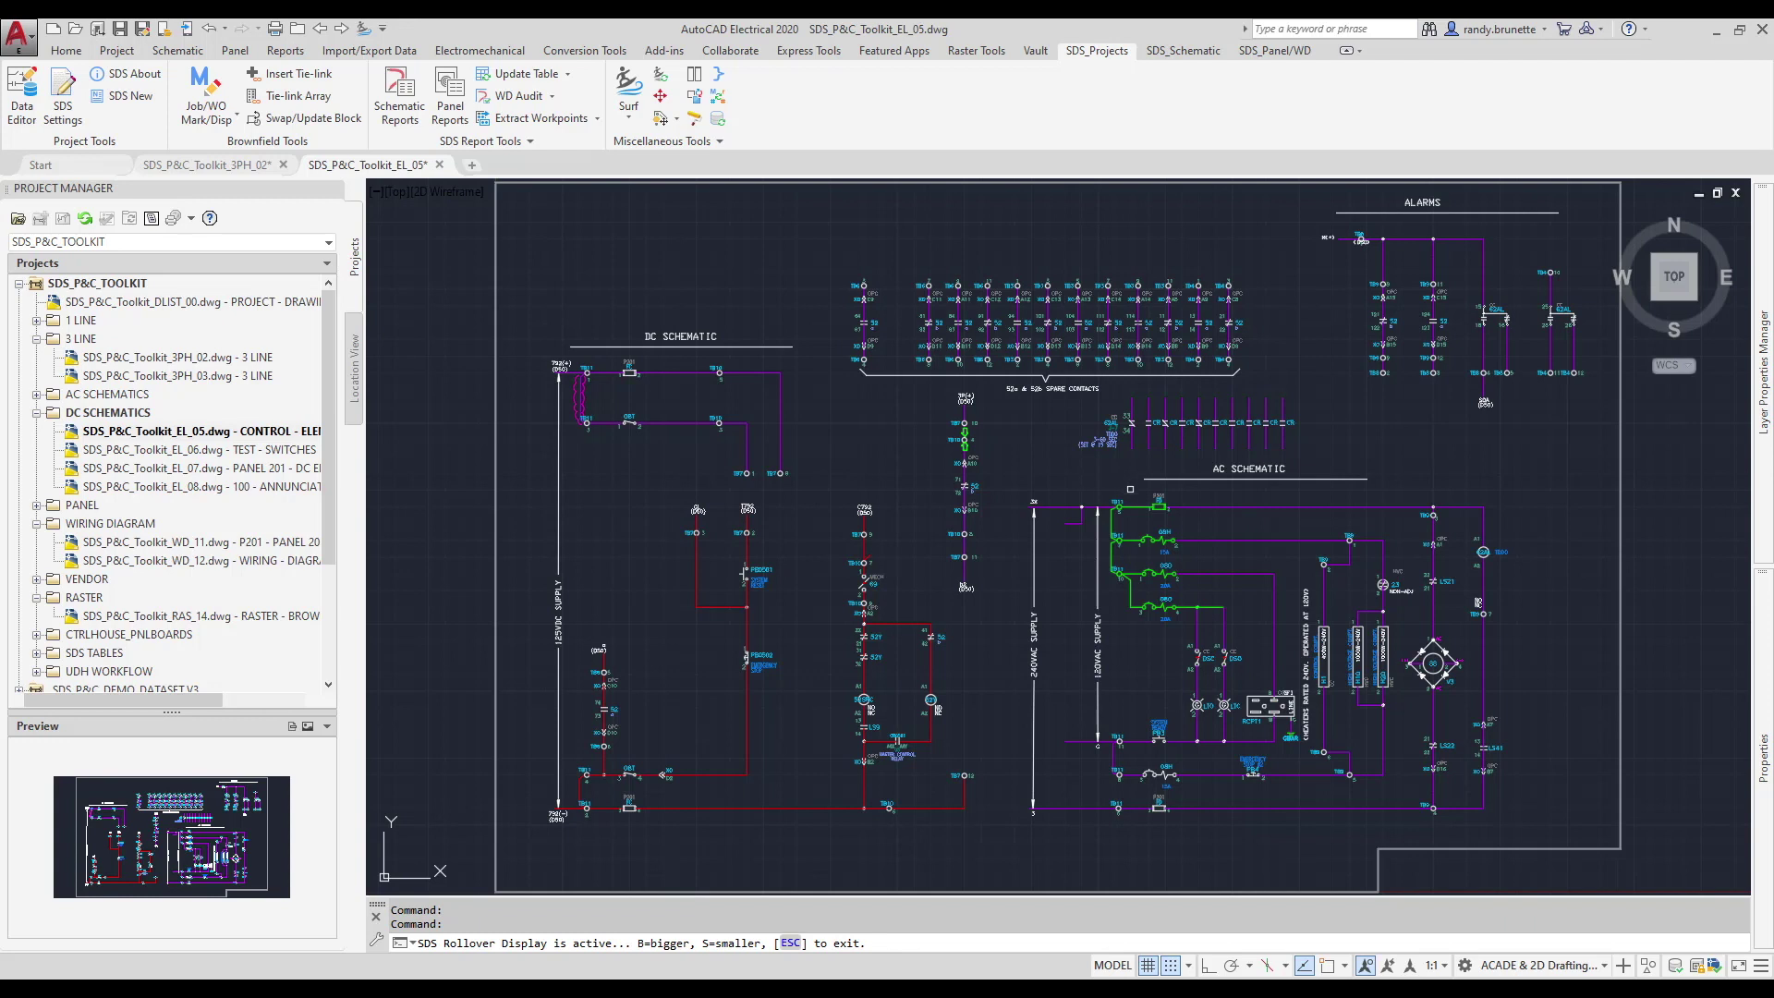
# - Examine the related symbols of the marked AC schematic components with SDS Rollover Display, and exit the display
pyautogui.moveTo(1129, 423)
pyautogui.moveTo(1129, 507)
pyautogui.press('Escape')
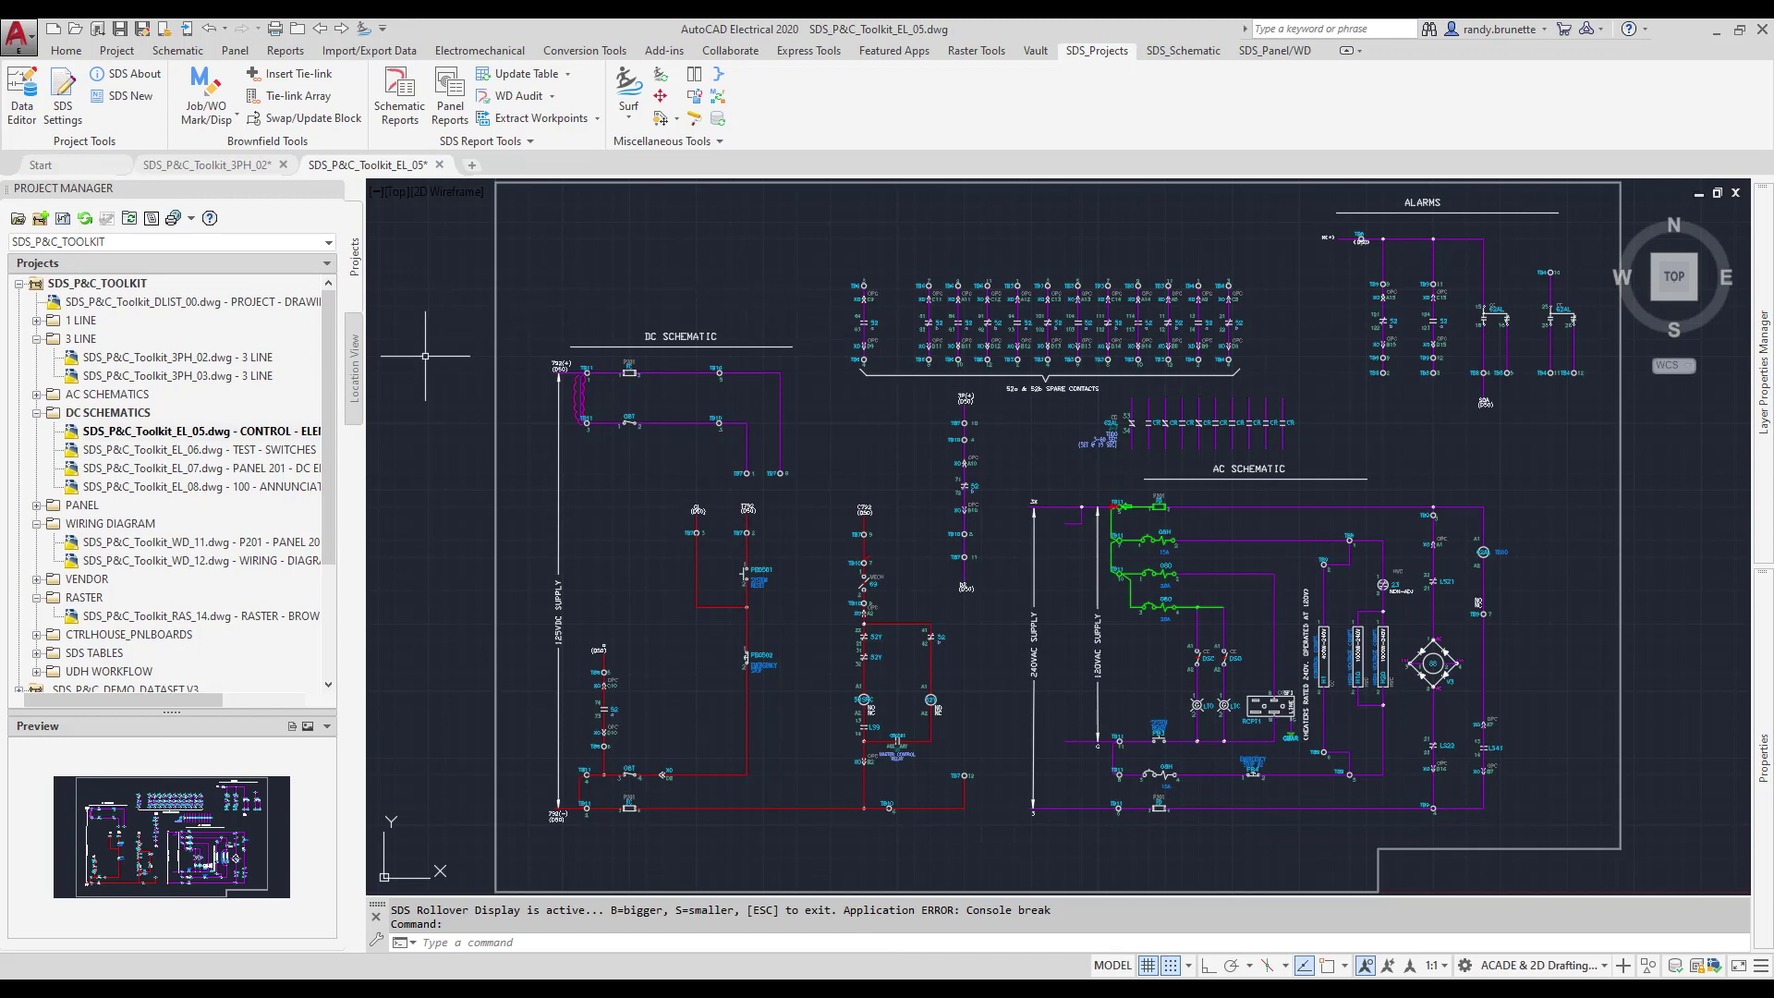
# - Open the wiring diagram SDS_P&C_Toolkit_WD_11.dwg and add wiring annotation to all panel symbols and terminals, keeping the preset annotation format
pyautogui.click(168, 541)
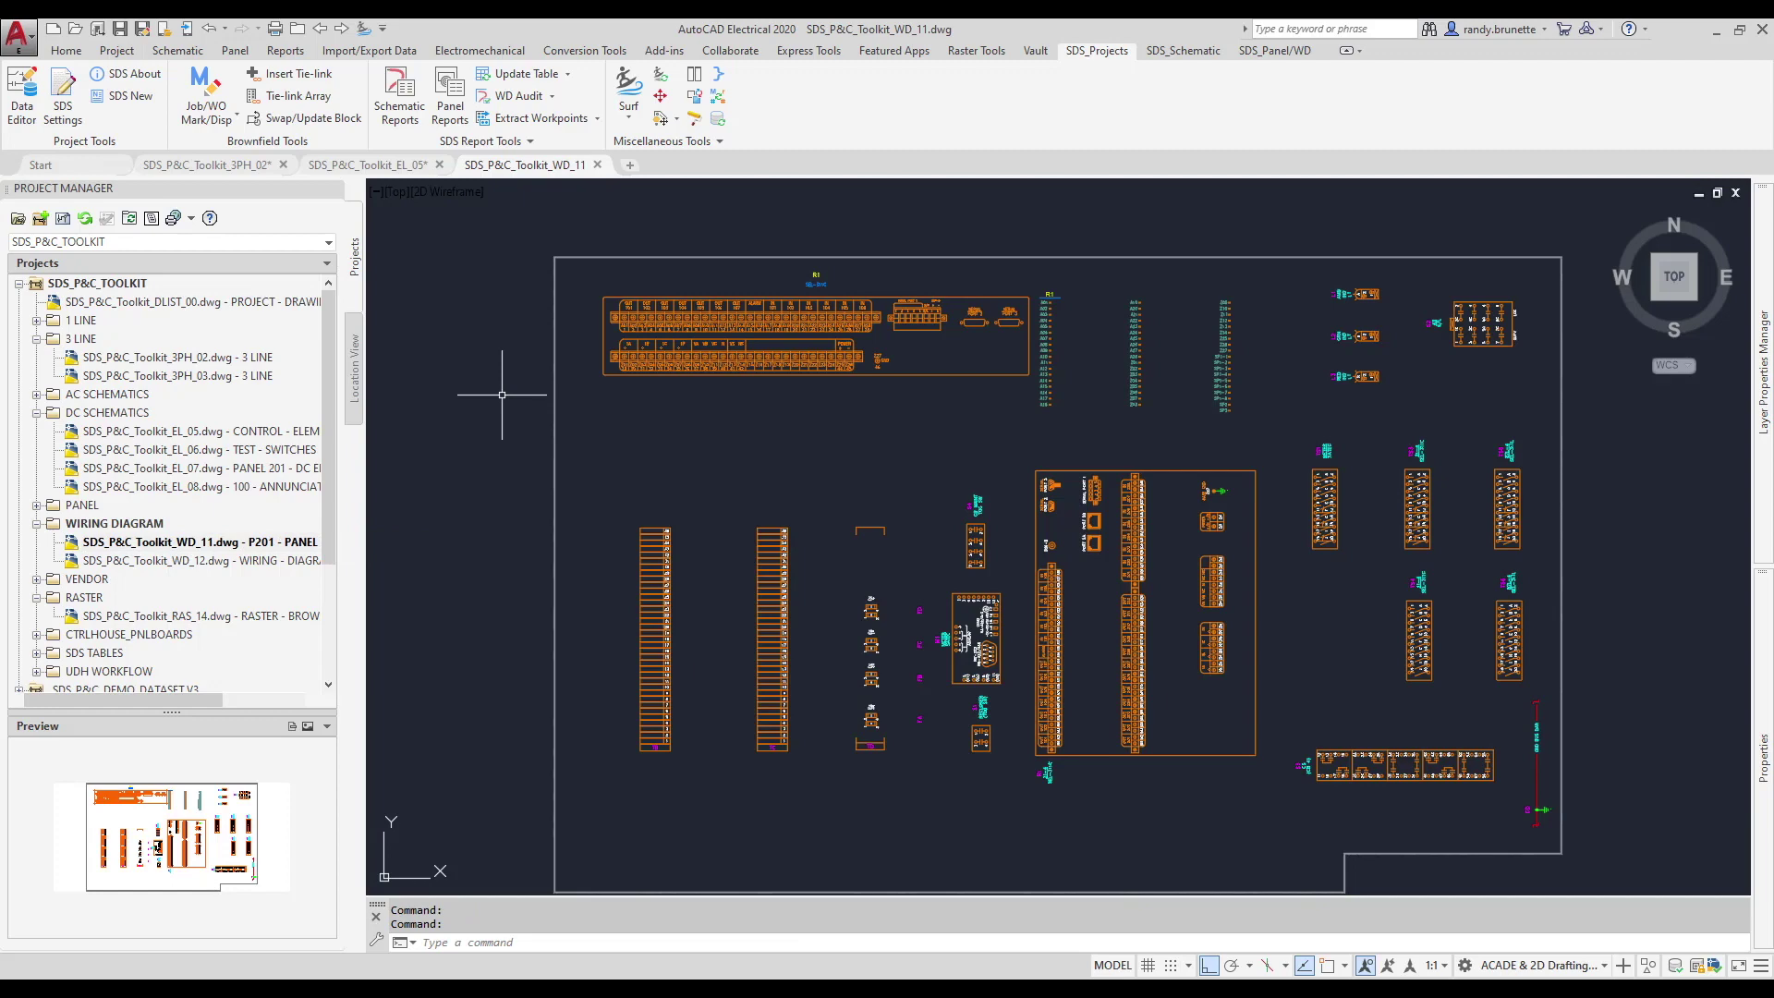
pyautogui.click(1275, 51)
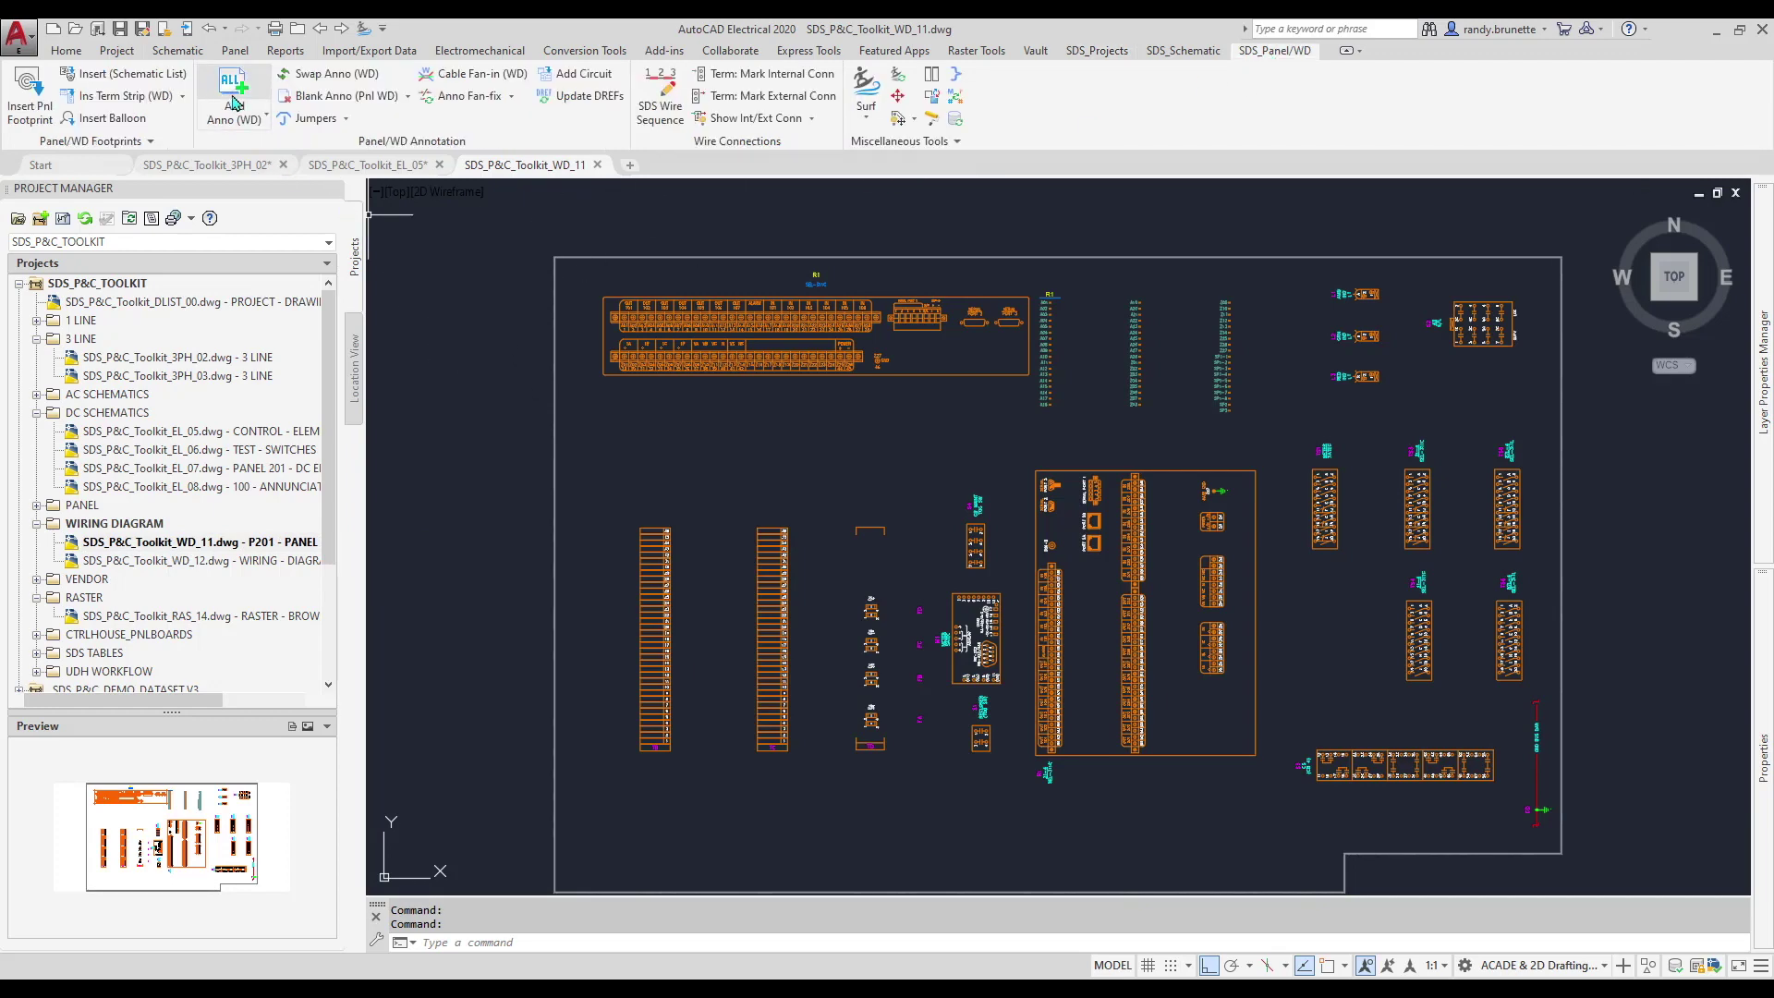
pyautogui.click(232, 103)
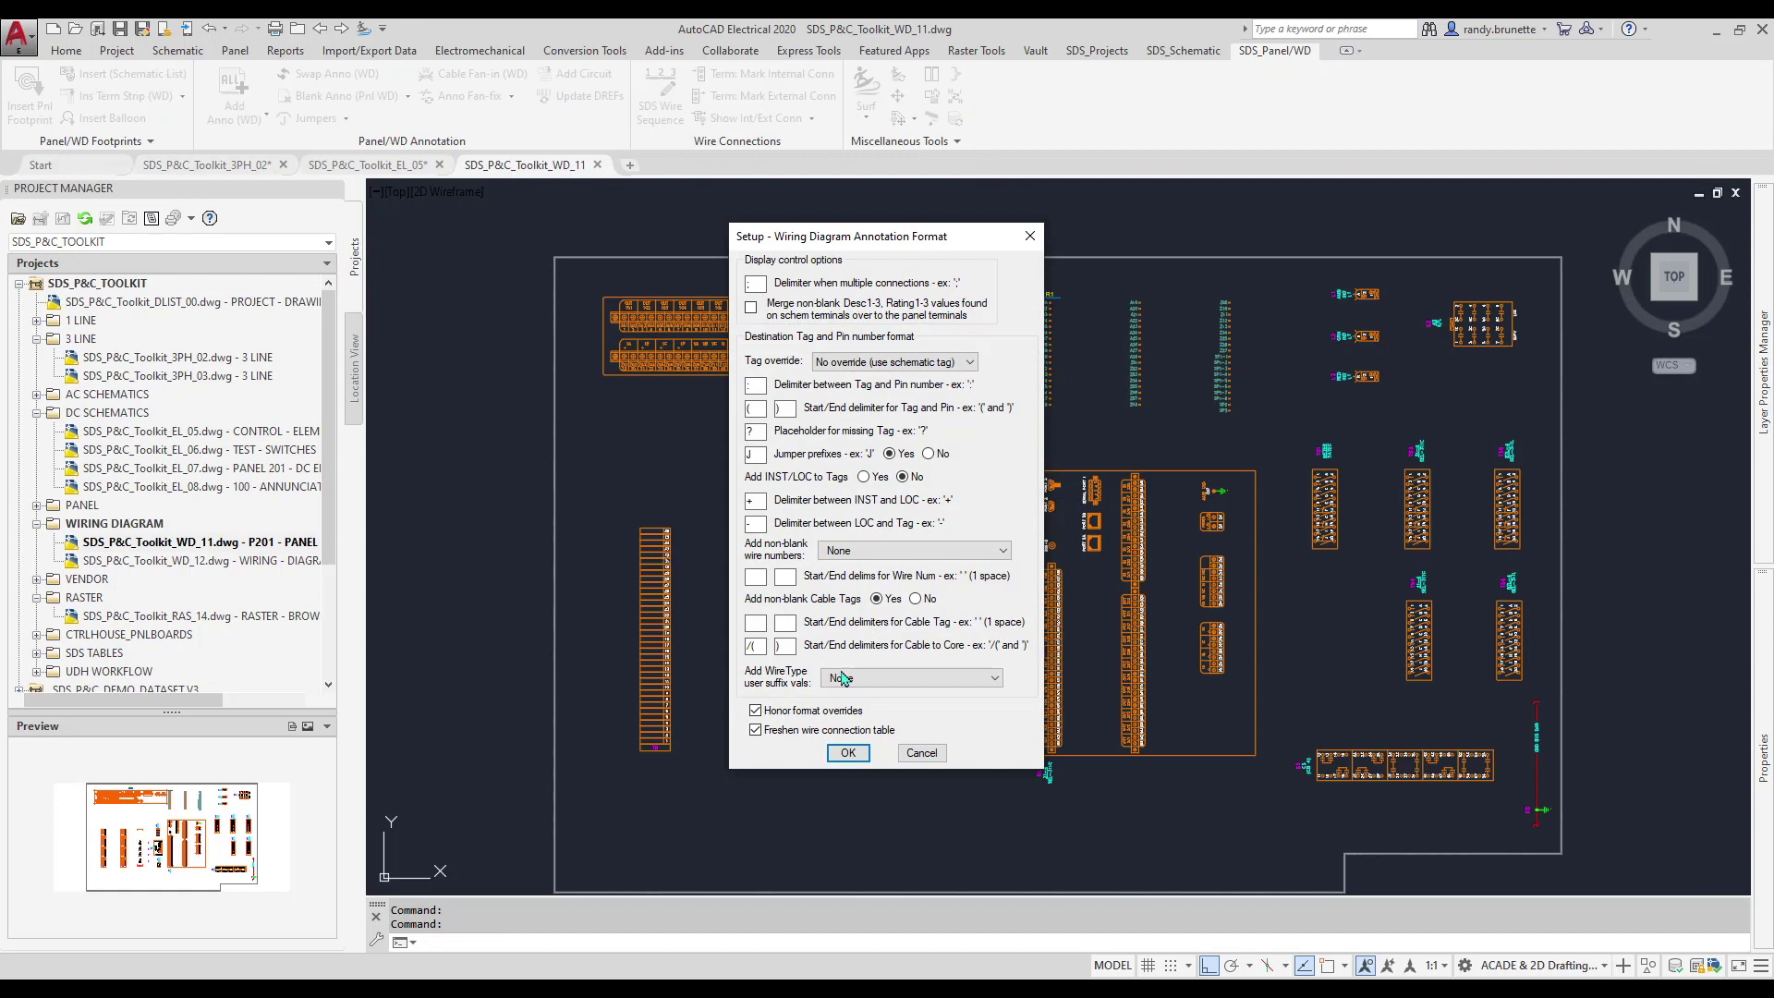
pyautogui.click(844, 753)
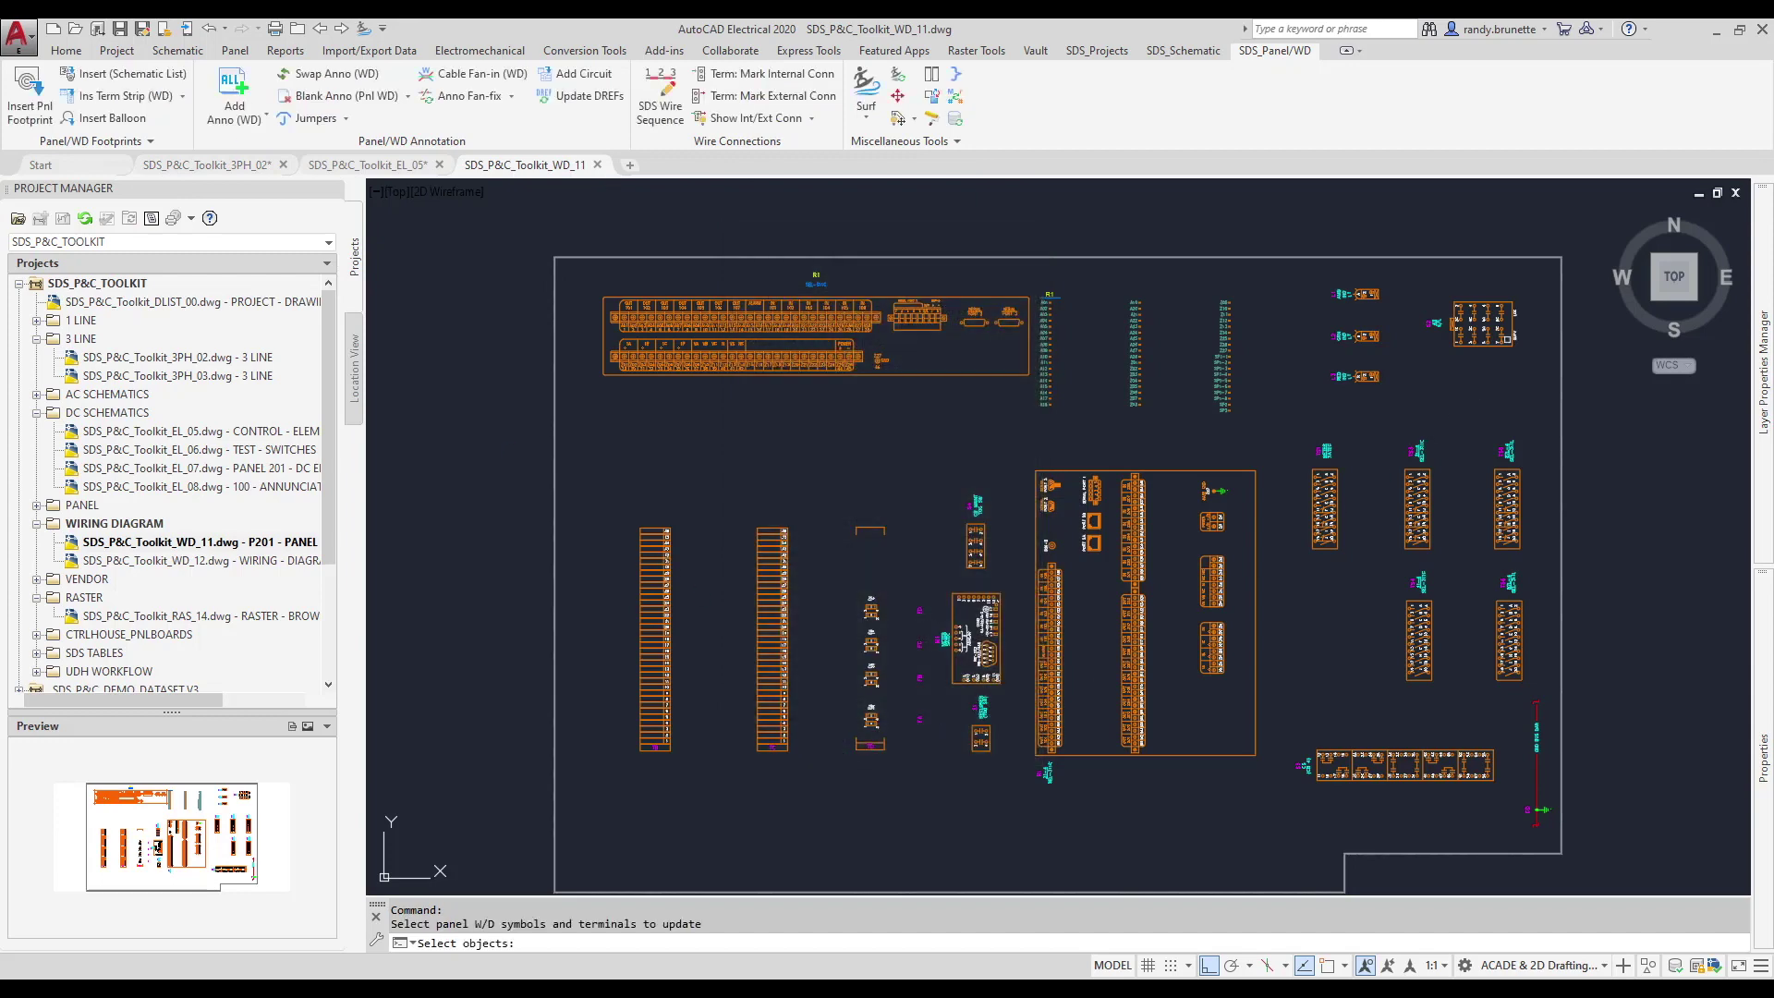
pyautogui.click(1550, 277)
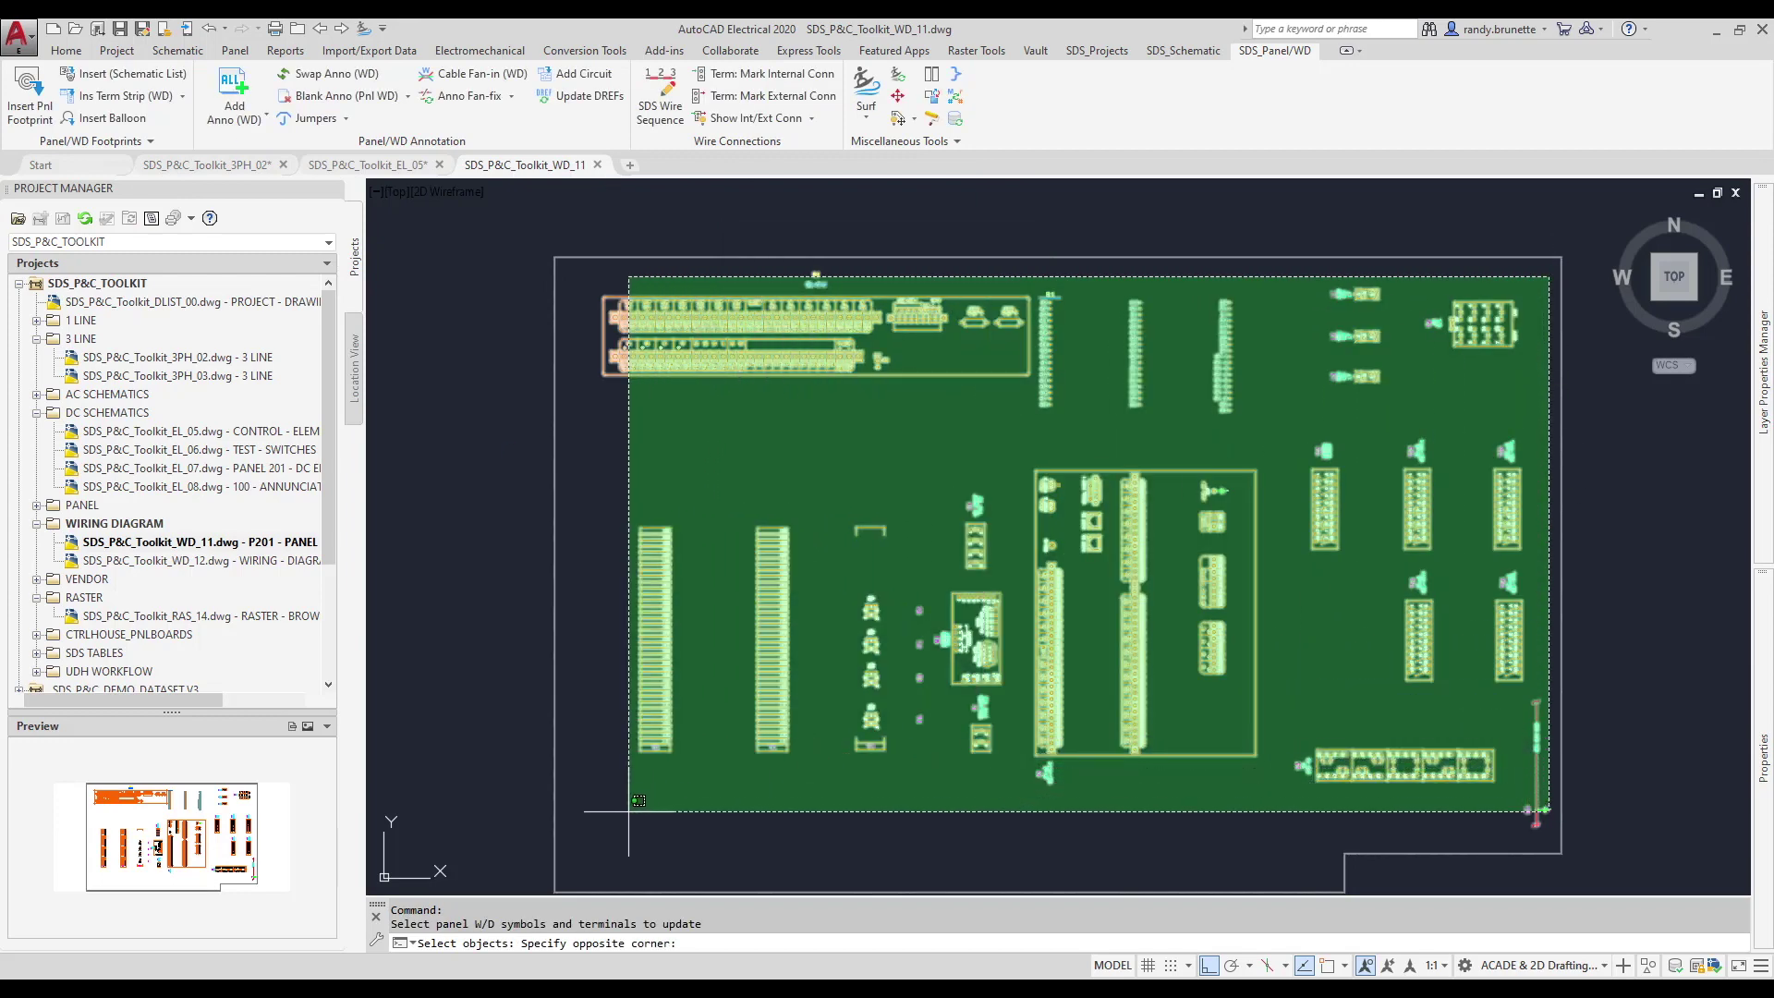
pyautogui.click(590, 812)
pyautogui.press('Return')
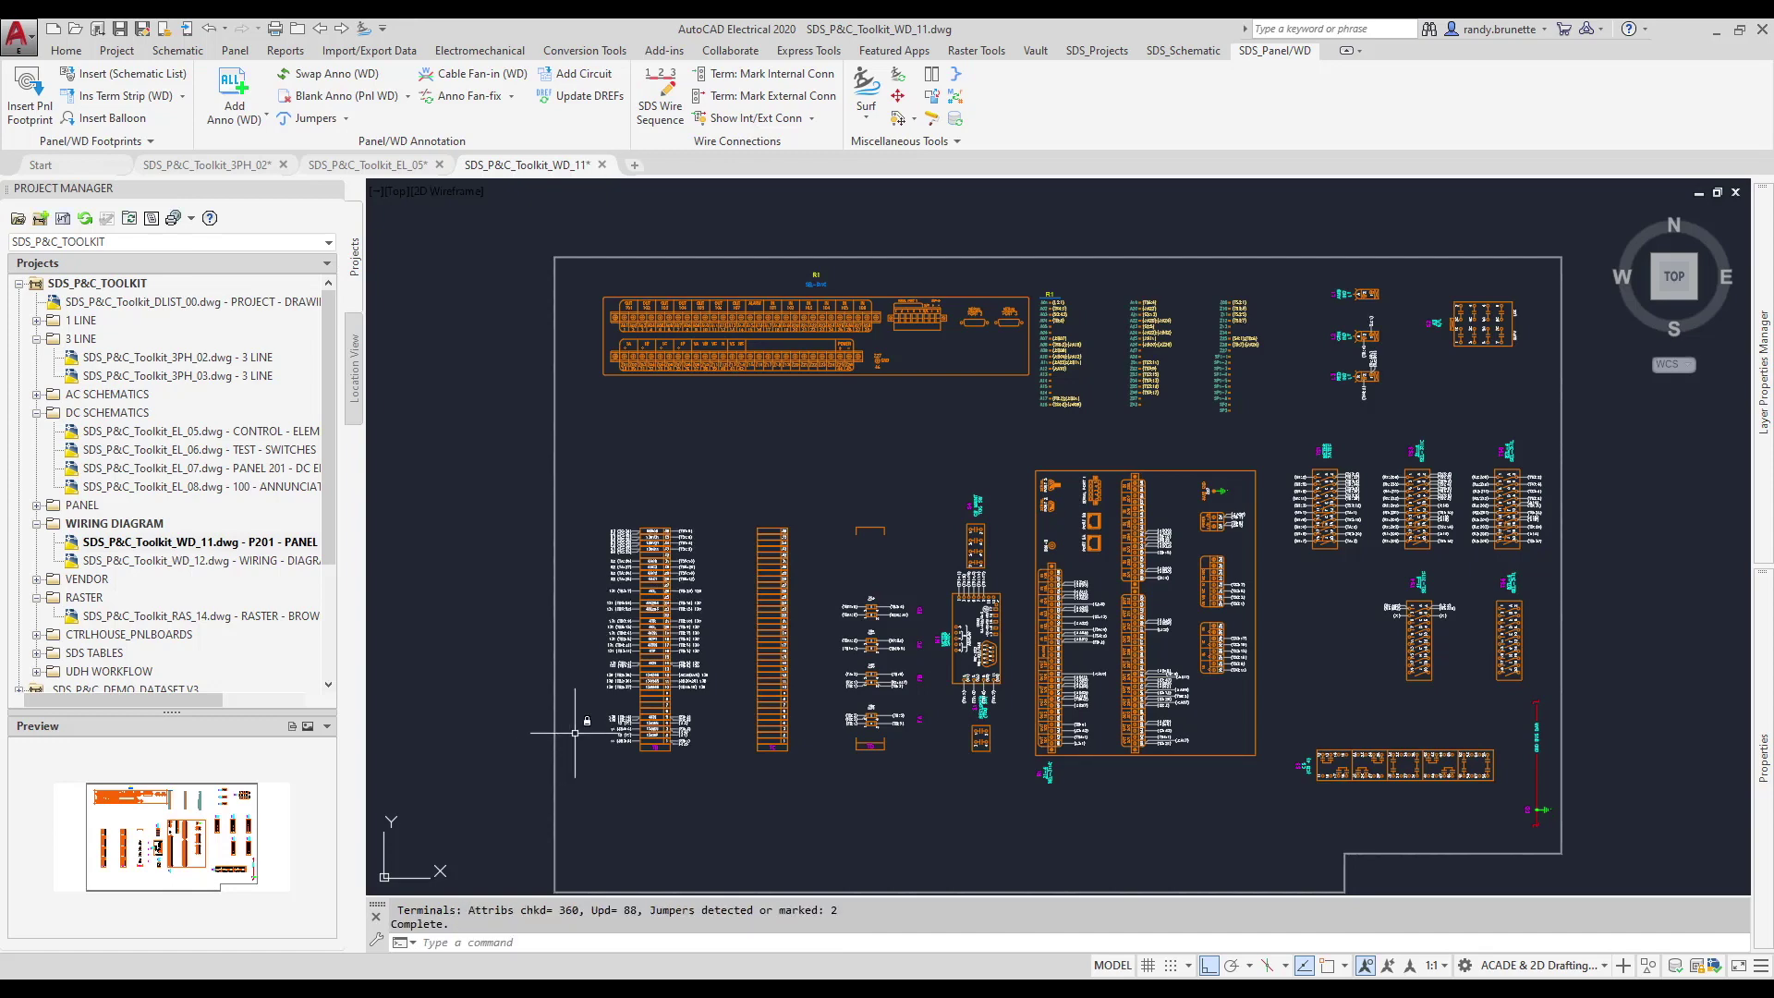
# - Replace the J: annotations on terminal strip TB with graphical jumpers between terminals 1 and 2 and between terminals 3 and 4
pyautogui.scroll(6, 665, 756)
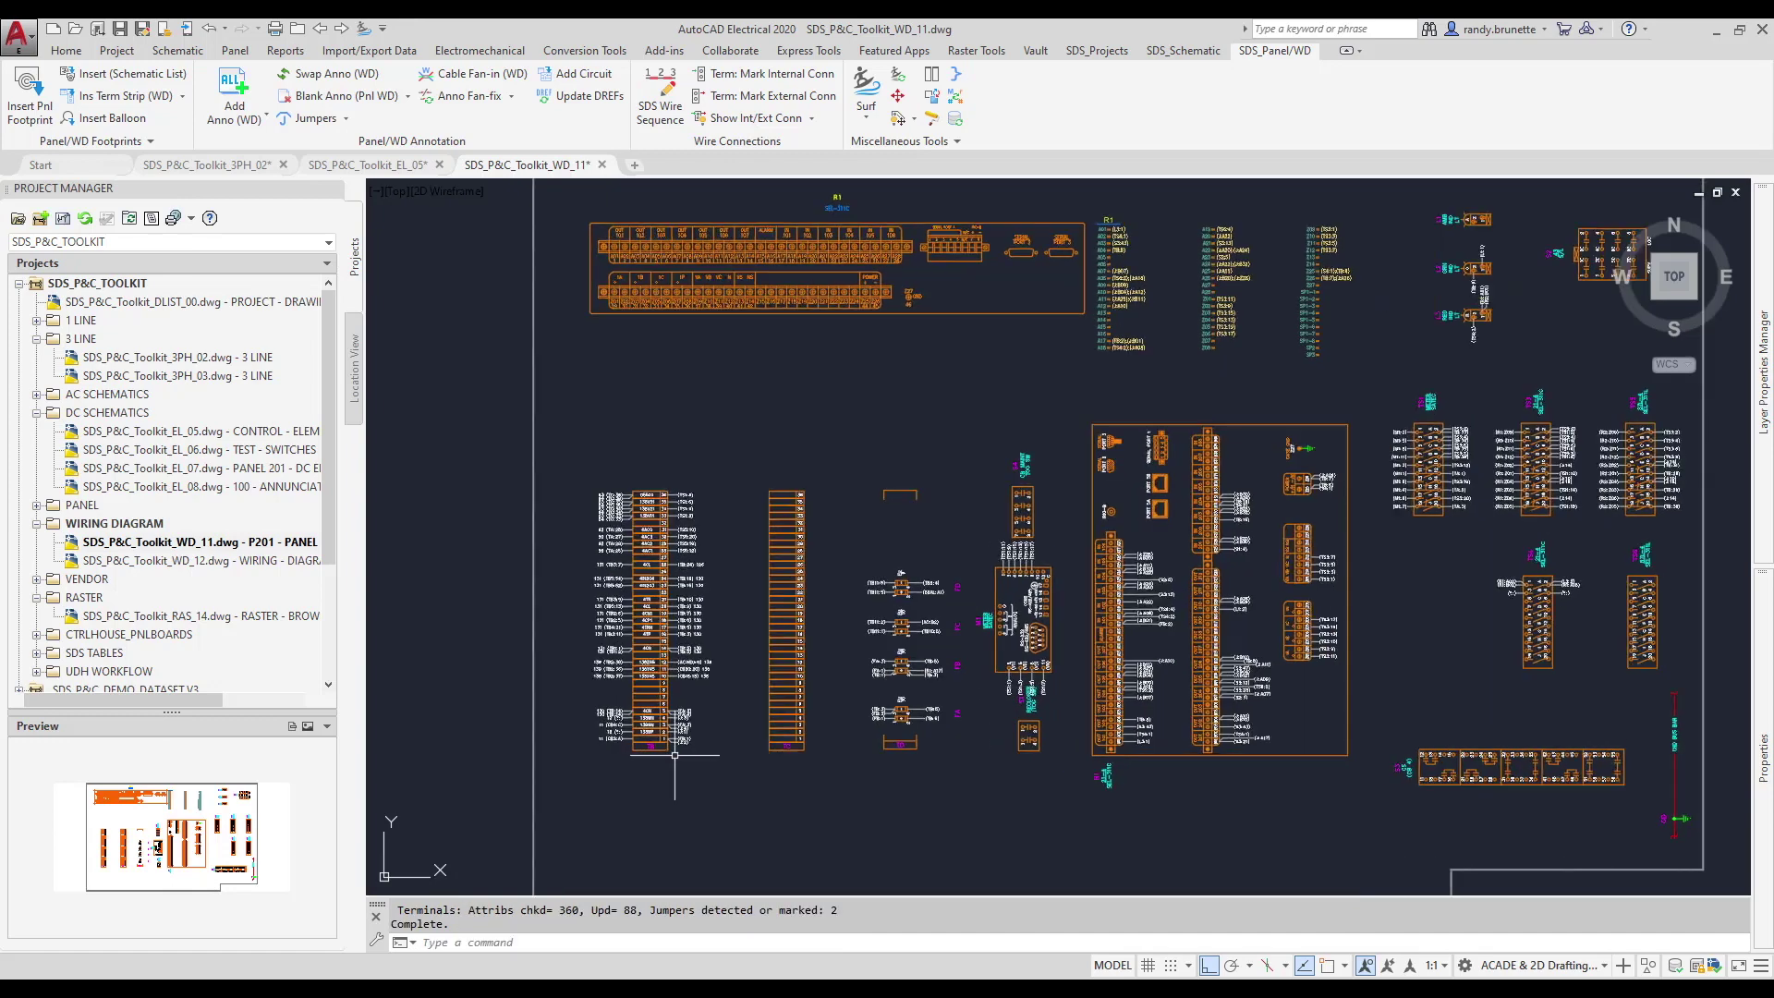
pyautogui.scroll(5, 663, 755)
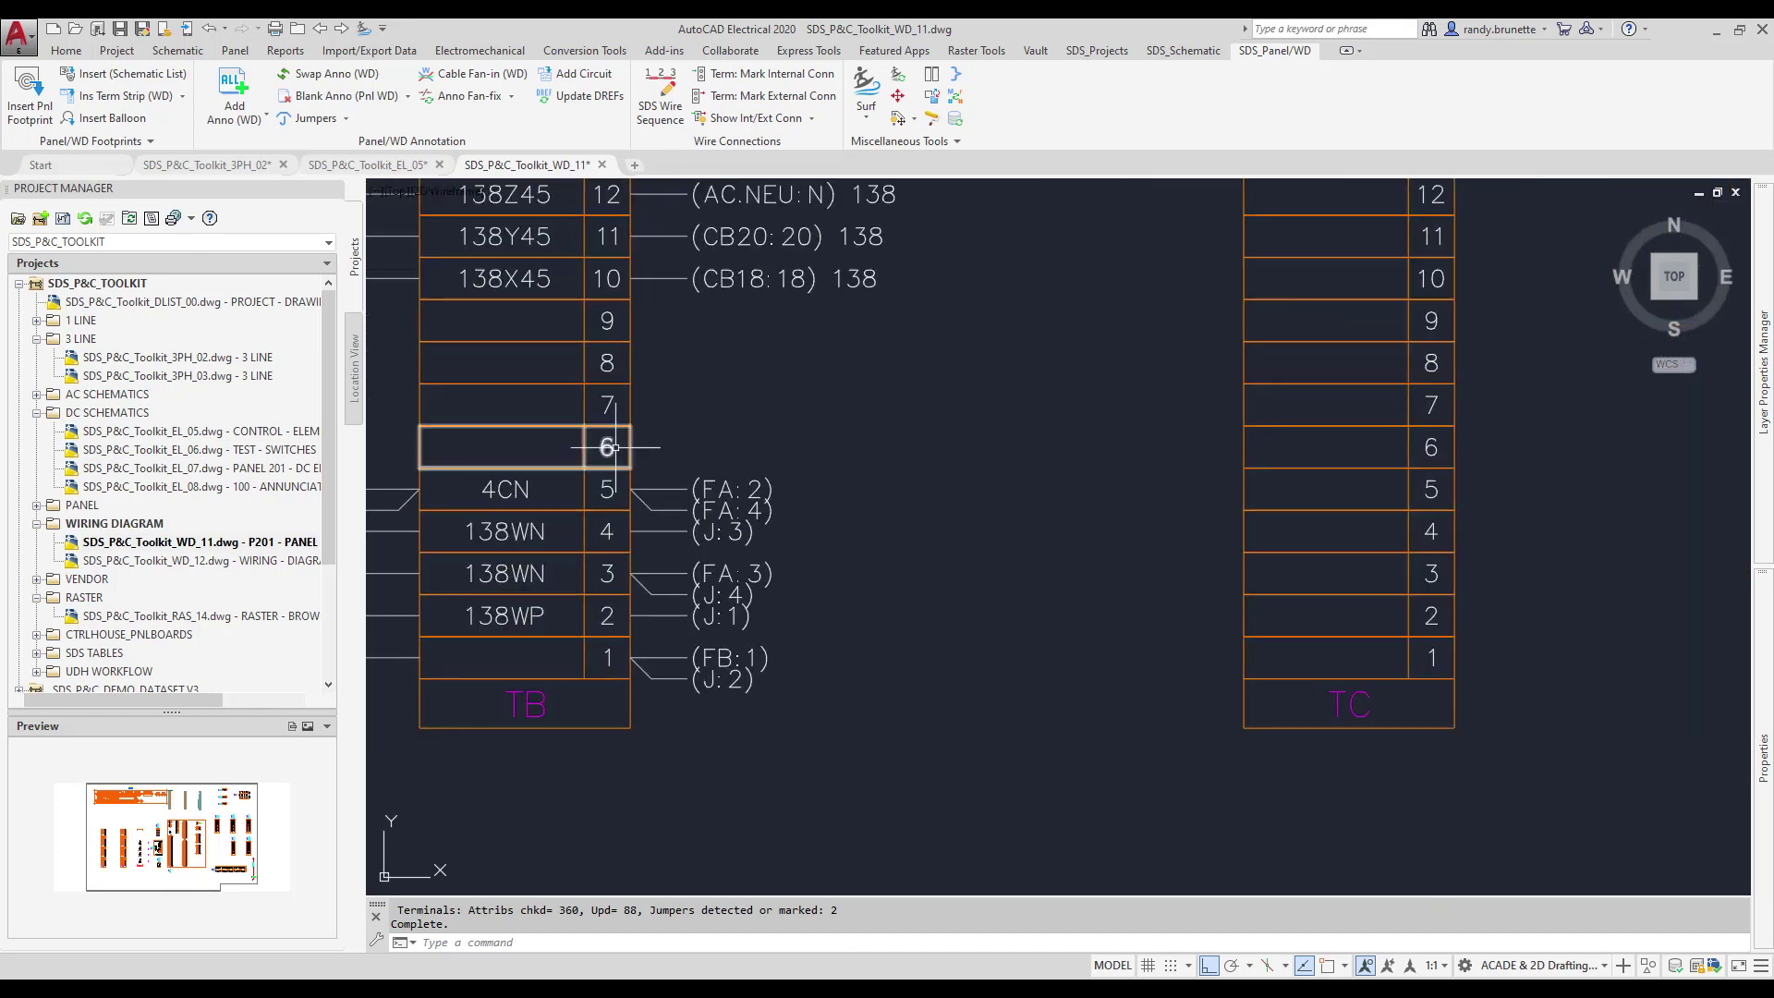
pyautogui.click(314, 119)
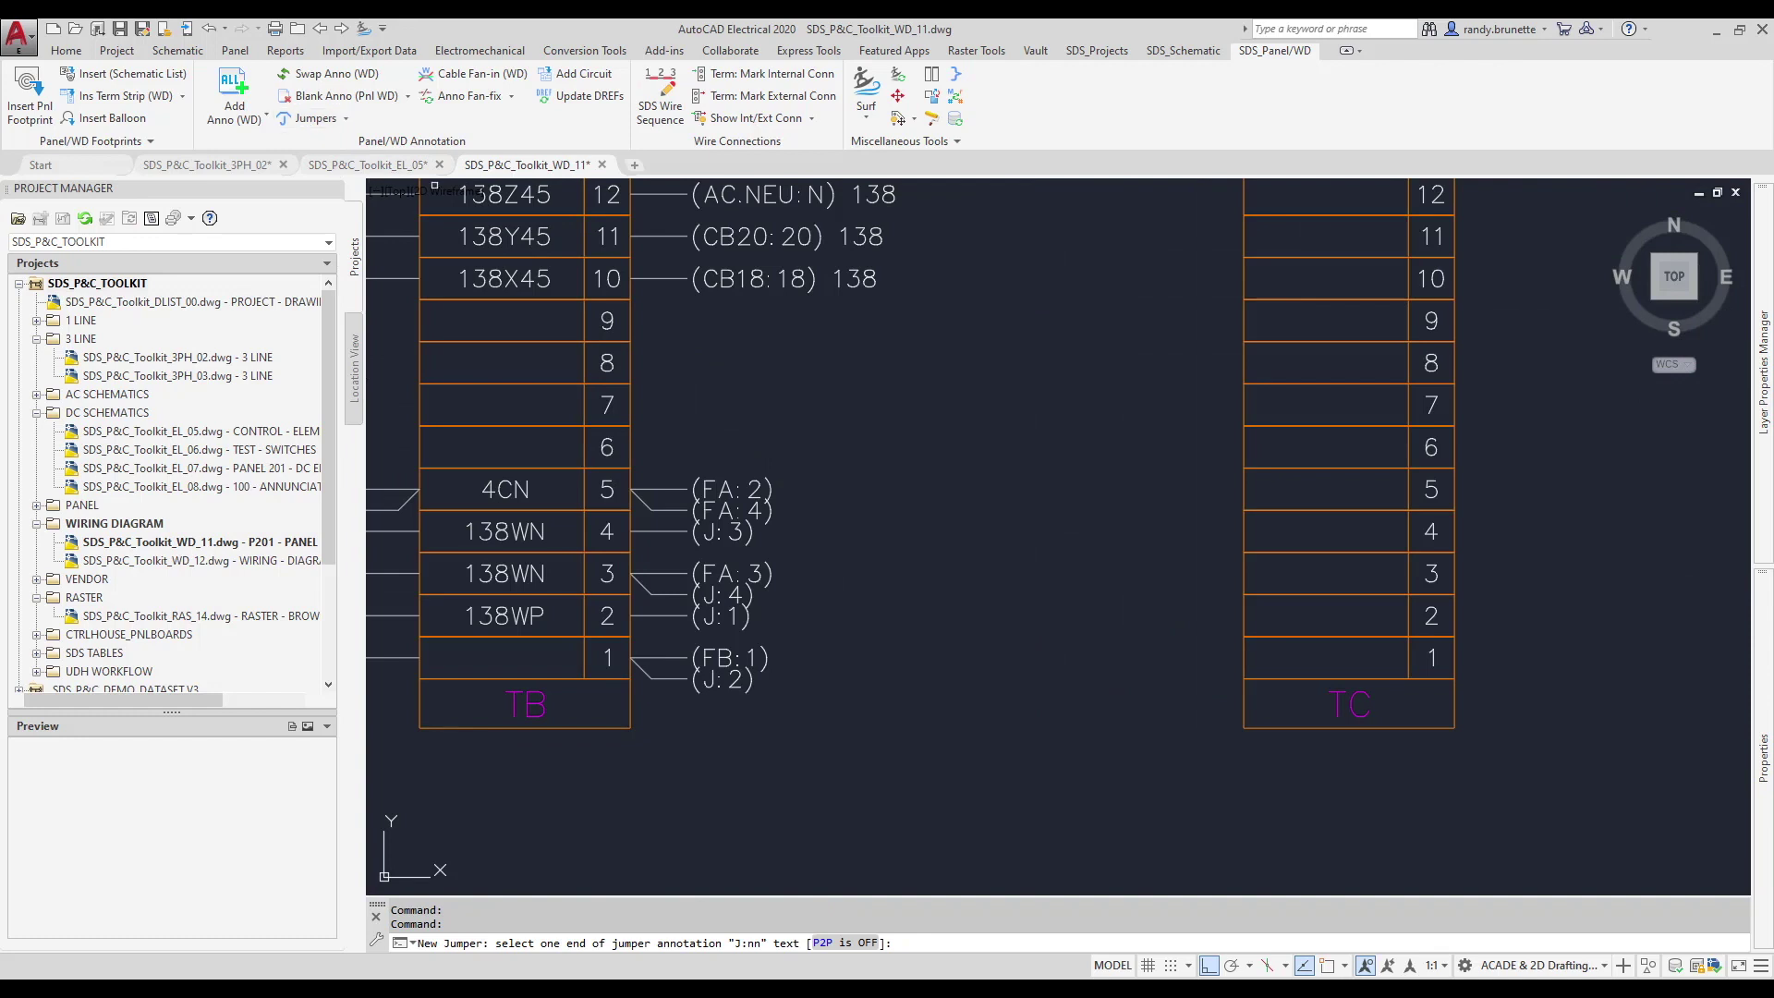
pyautogui.click(731, 616)
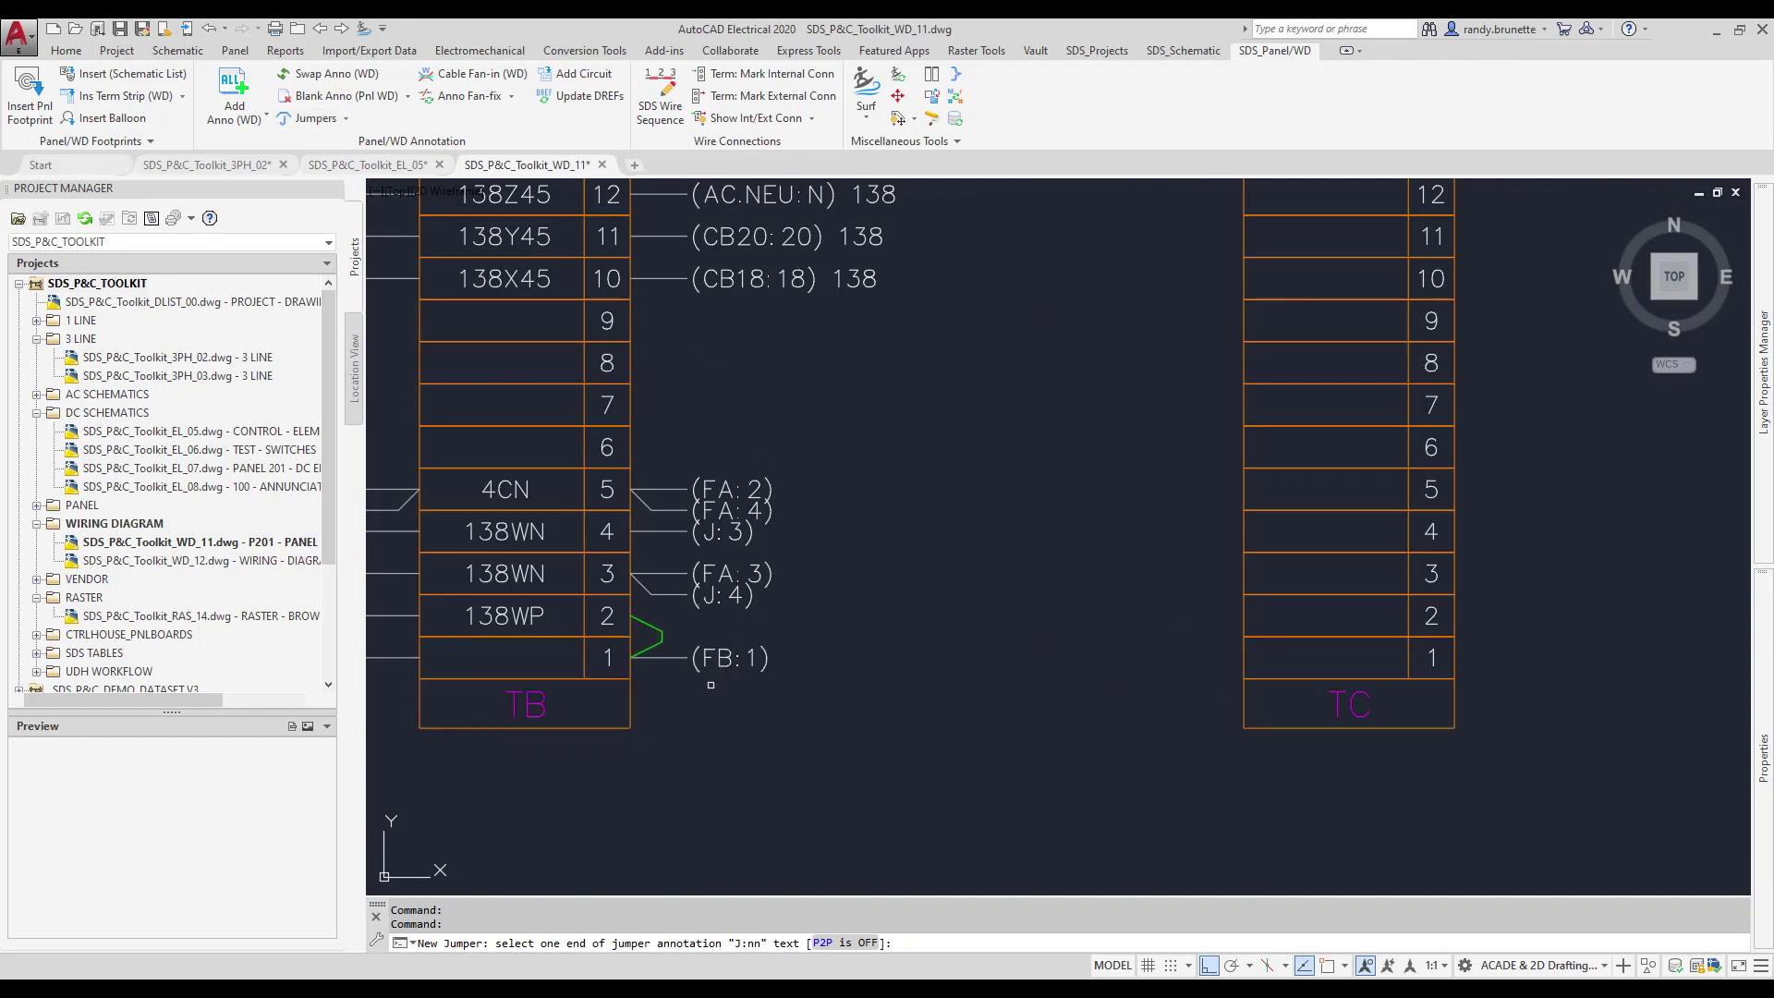
pyautogui.click(736, 597)
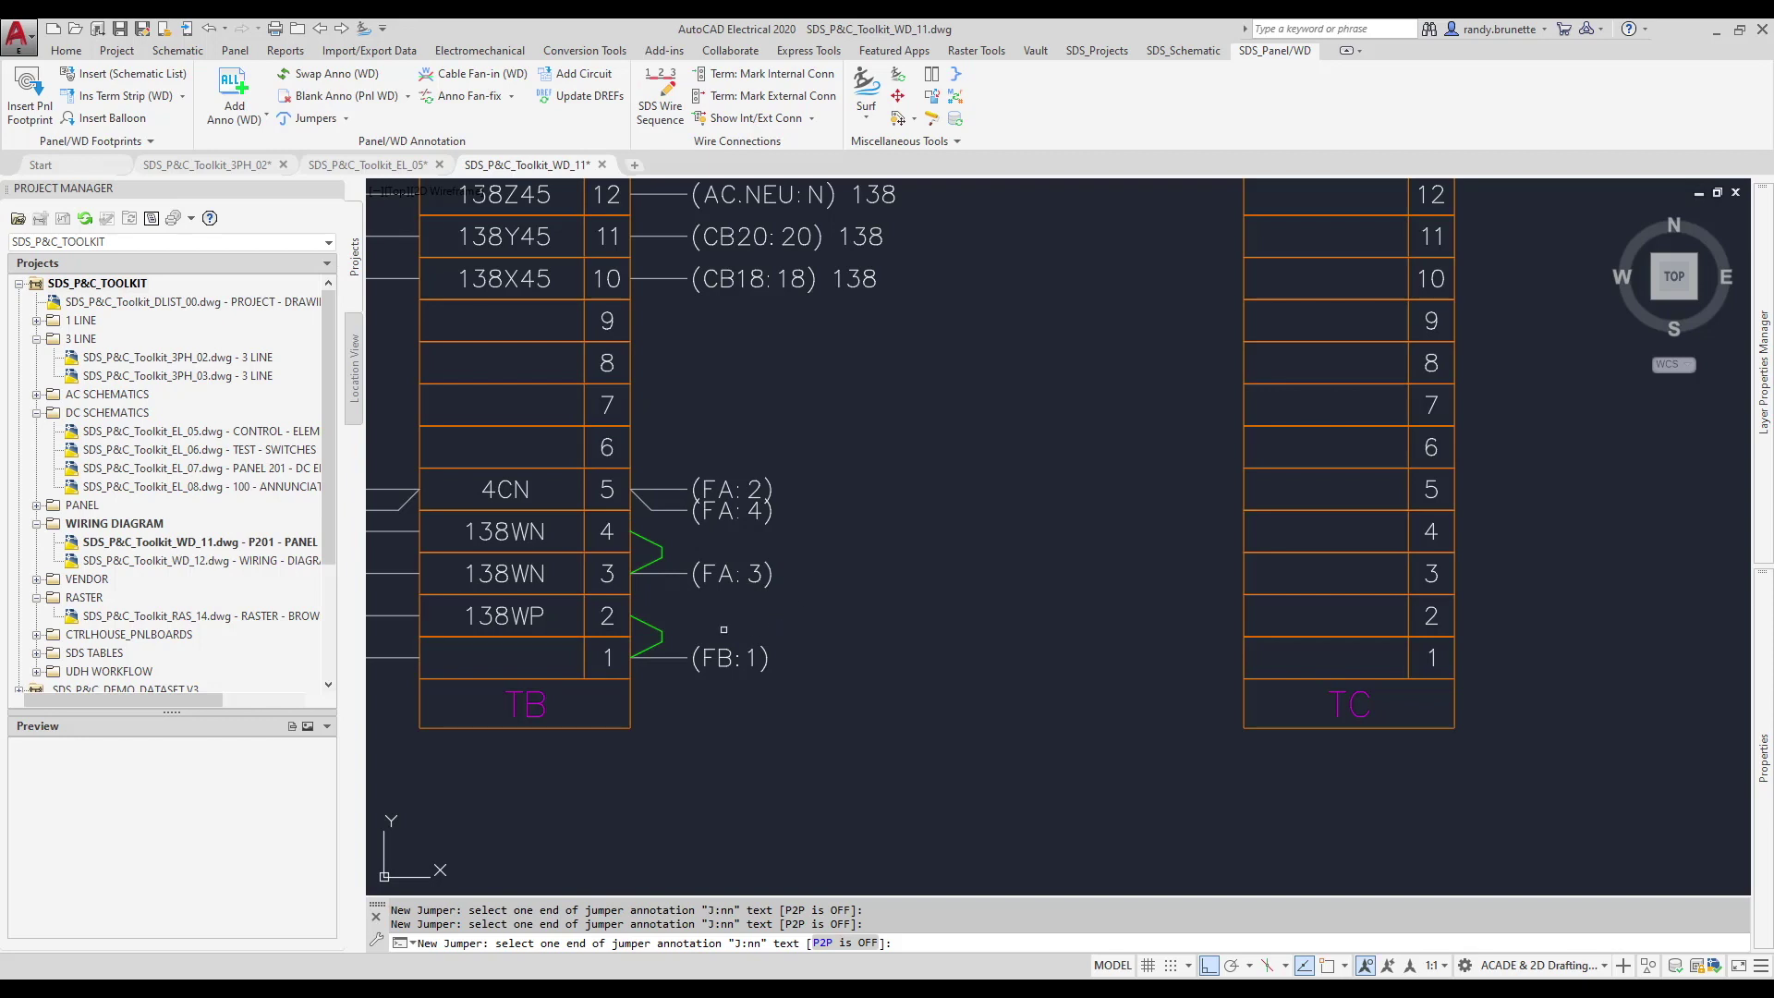
pyautogui.press('Escape')
# - Set up a left-positioned Cable Fan-in for terminal strip TB, redisplaying annotations as To Location / Device:Pin with non-blank cable wire color added
pyautogui.moveTo(849, 533)
pyautogui.mouseDown(button='middle')
pyautogui.moveTo(978, 579)
pyautogui.moveTo(1376, 659)
pyautogui.mouseUp(button='middle')
pyautogui.moveTo(851, 523)
pyautogui.mouseDown(button='middle')
pyautogui.moveTo(936, 573)
pyautogui.moveTo(1134, 611)
pyautogui.mouseUp(button='middle')
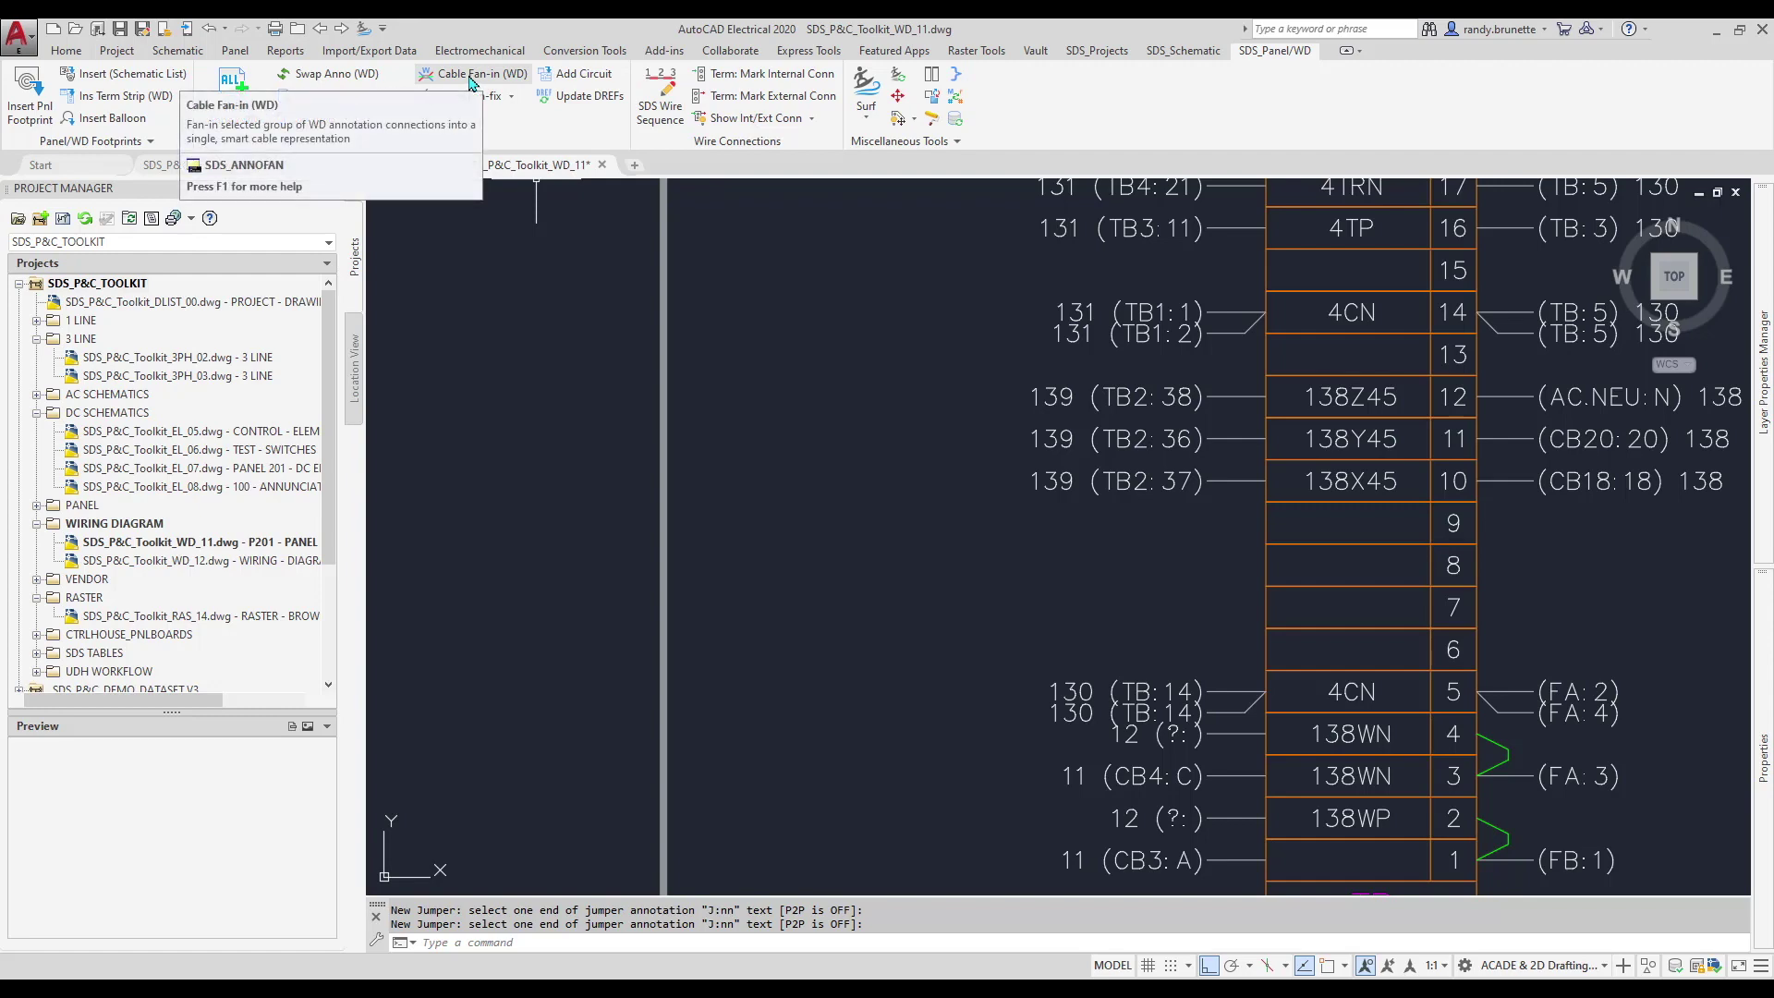
pyautogui.click(471, 83)
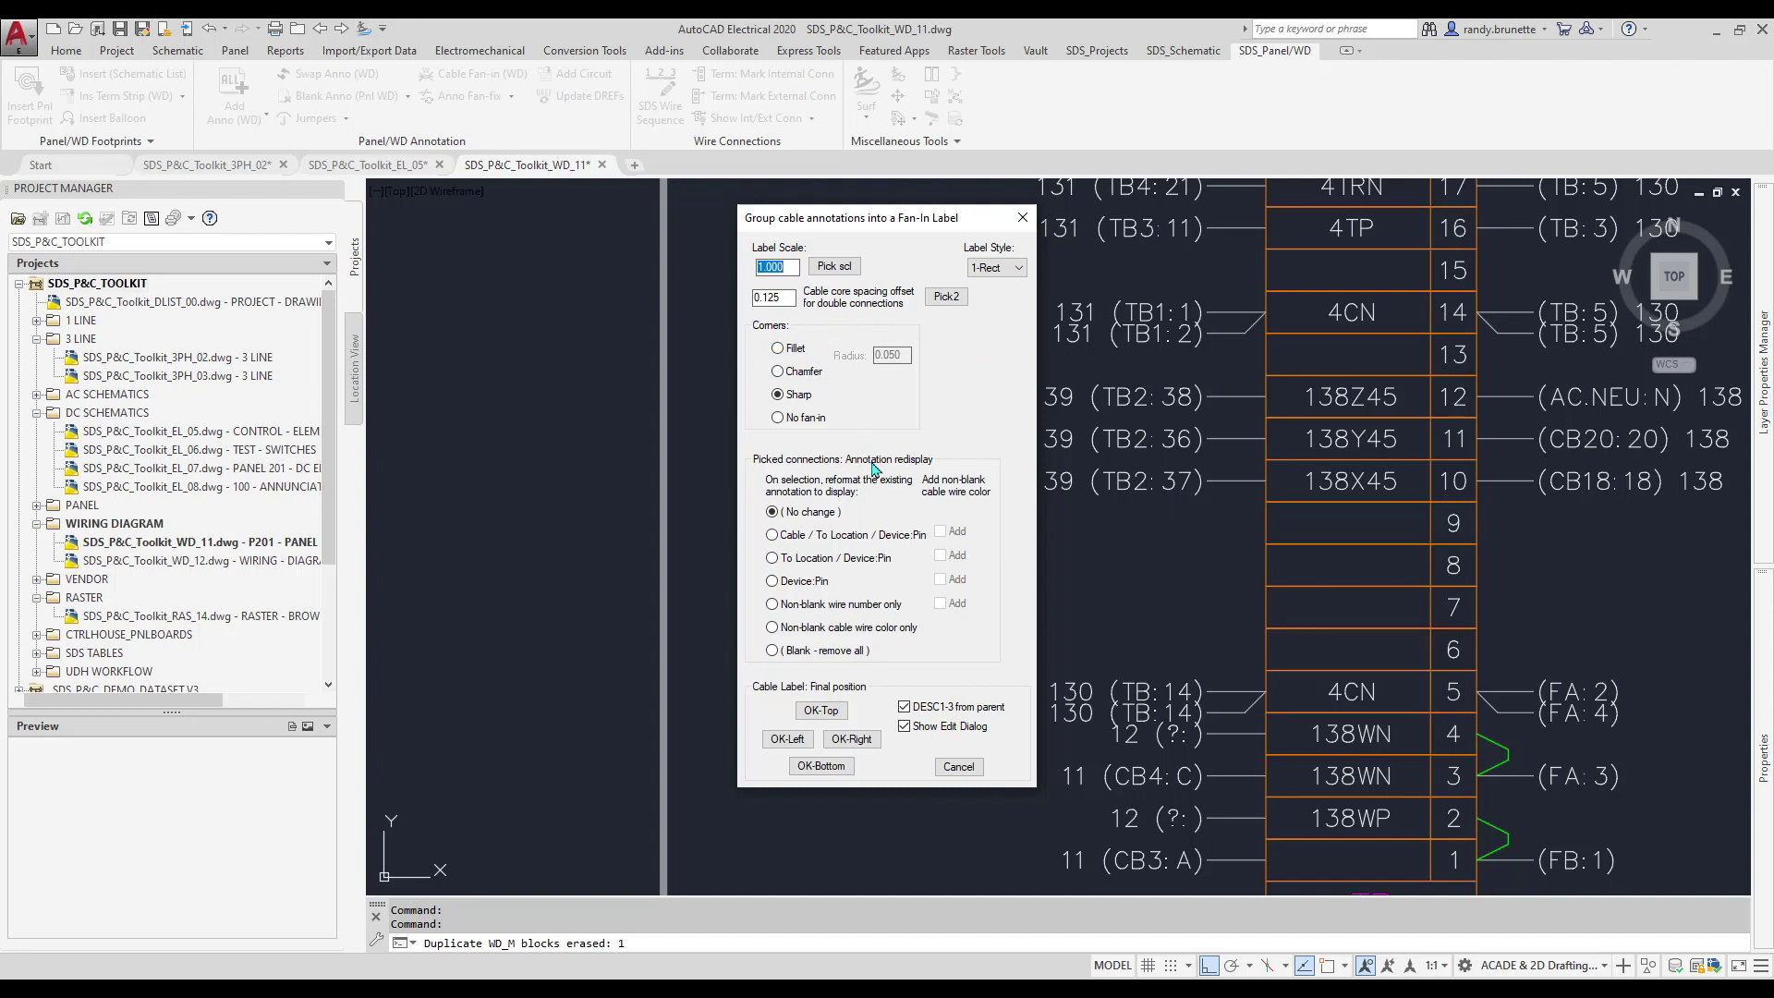
pyautogui.click(773, 562)
pyautogui.click(940, 557)
pyautogui.click(788, 739)
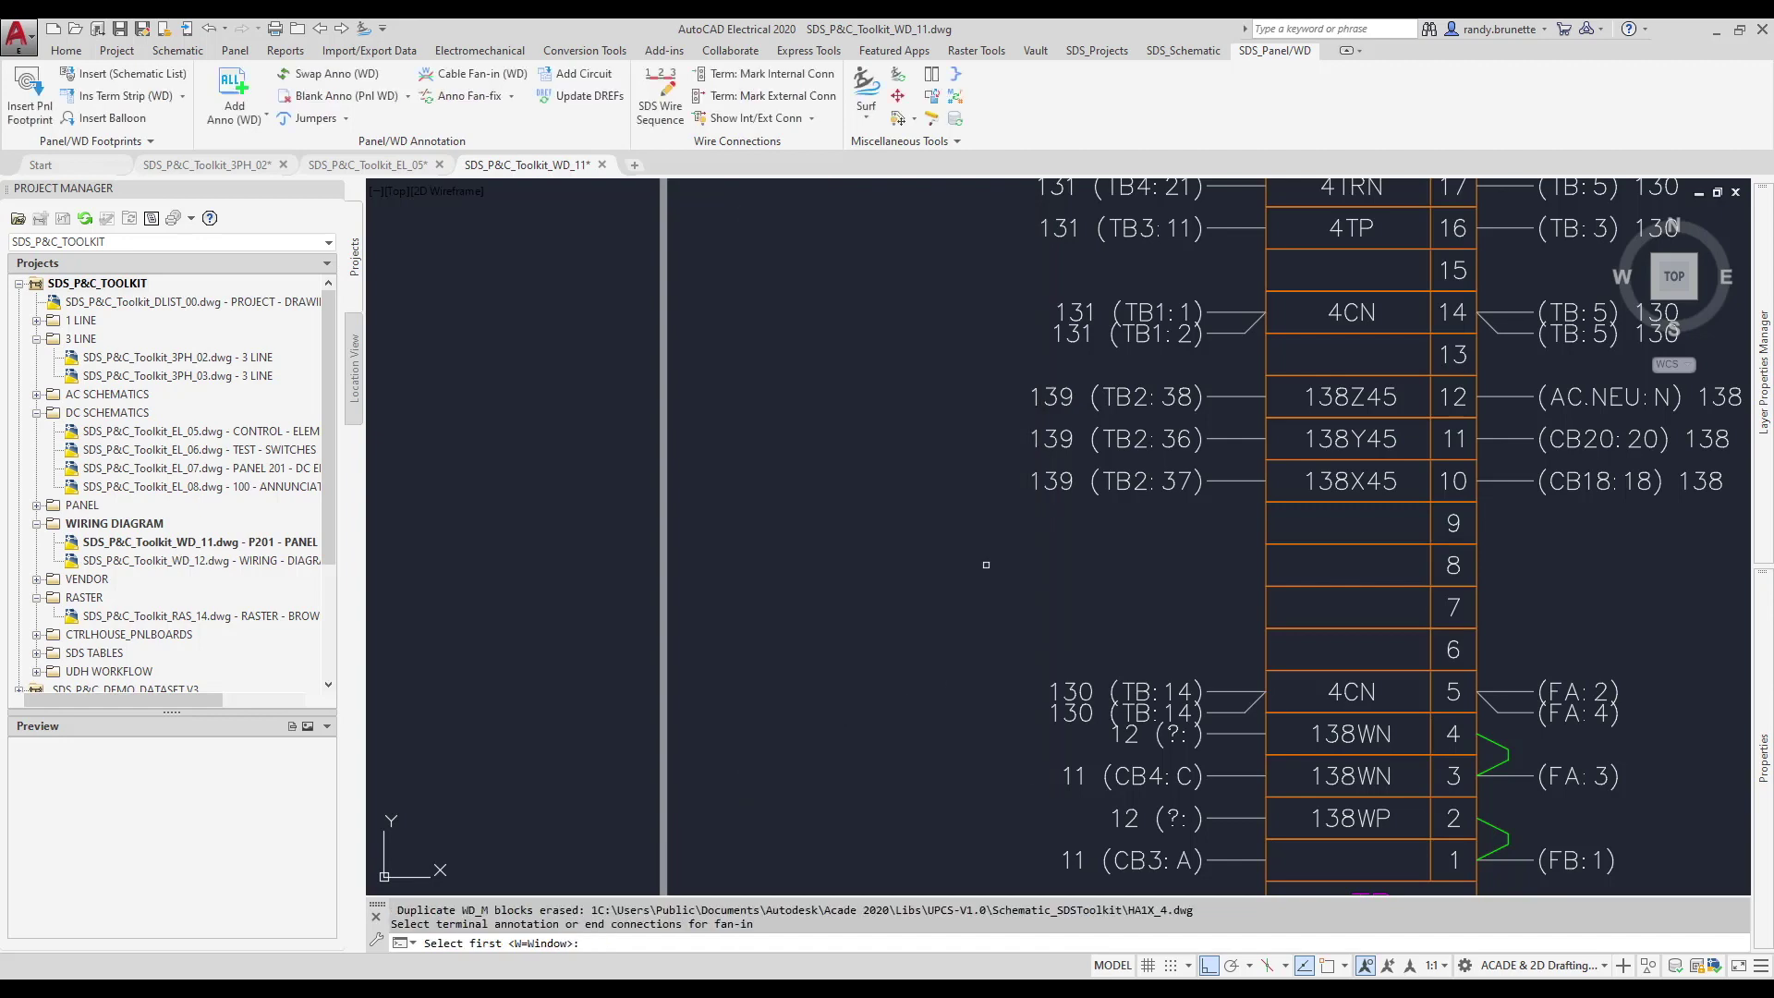
# - Group the cable 139 connections at TB terminals 10, 11 and 12 into a fan-in label placed to their lower left
pyautogui.click(1041, 399)
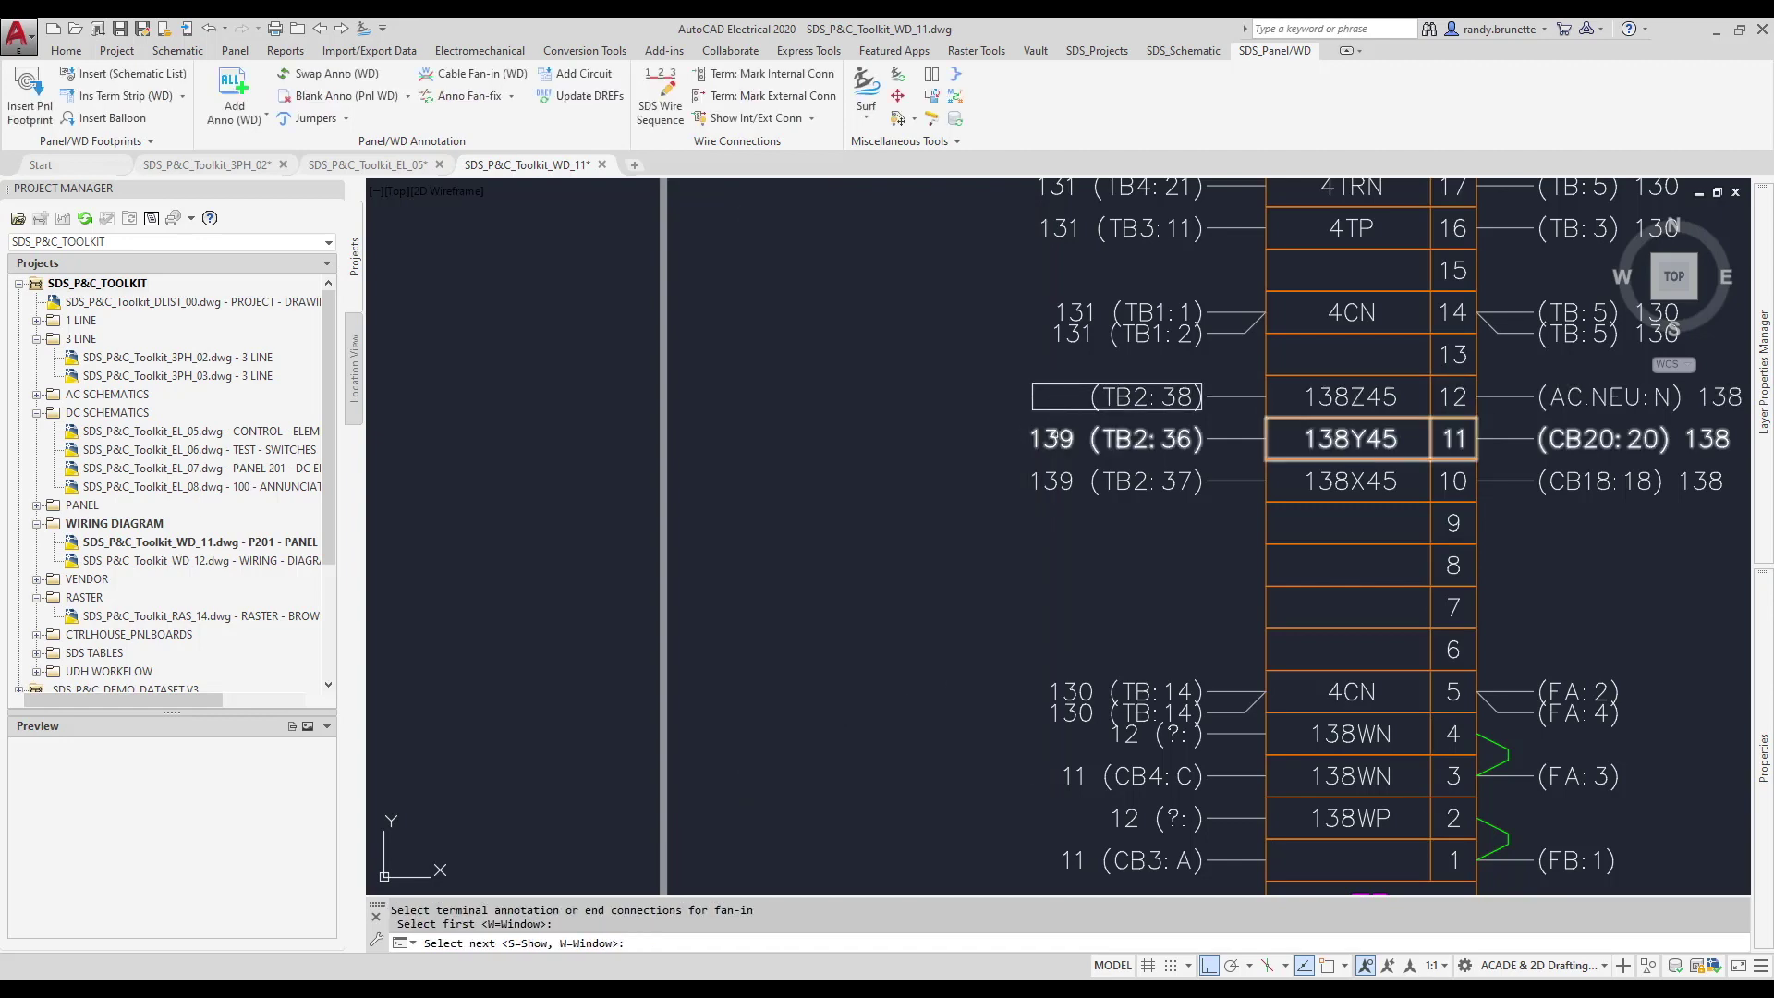
pyautogui.click(1054, 438)
pyautogui.click(1043, 476)
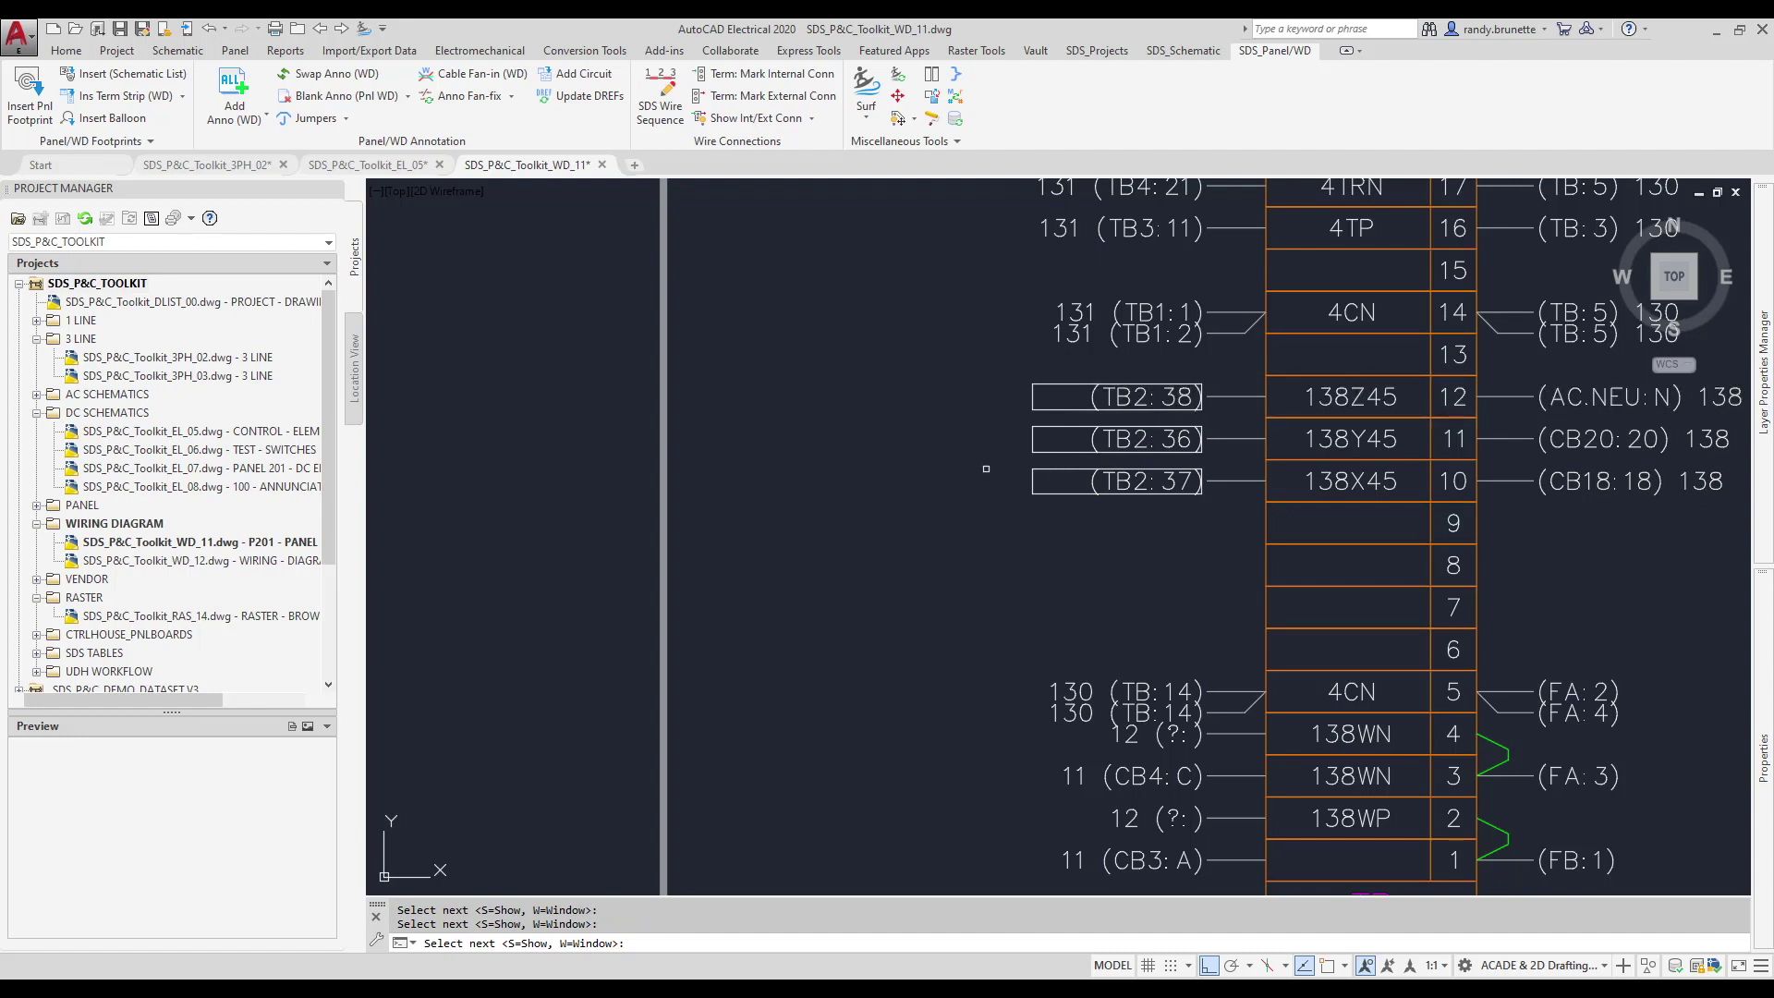
pyautogui.press('Return')
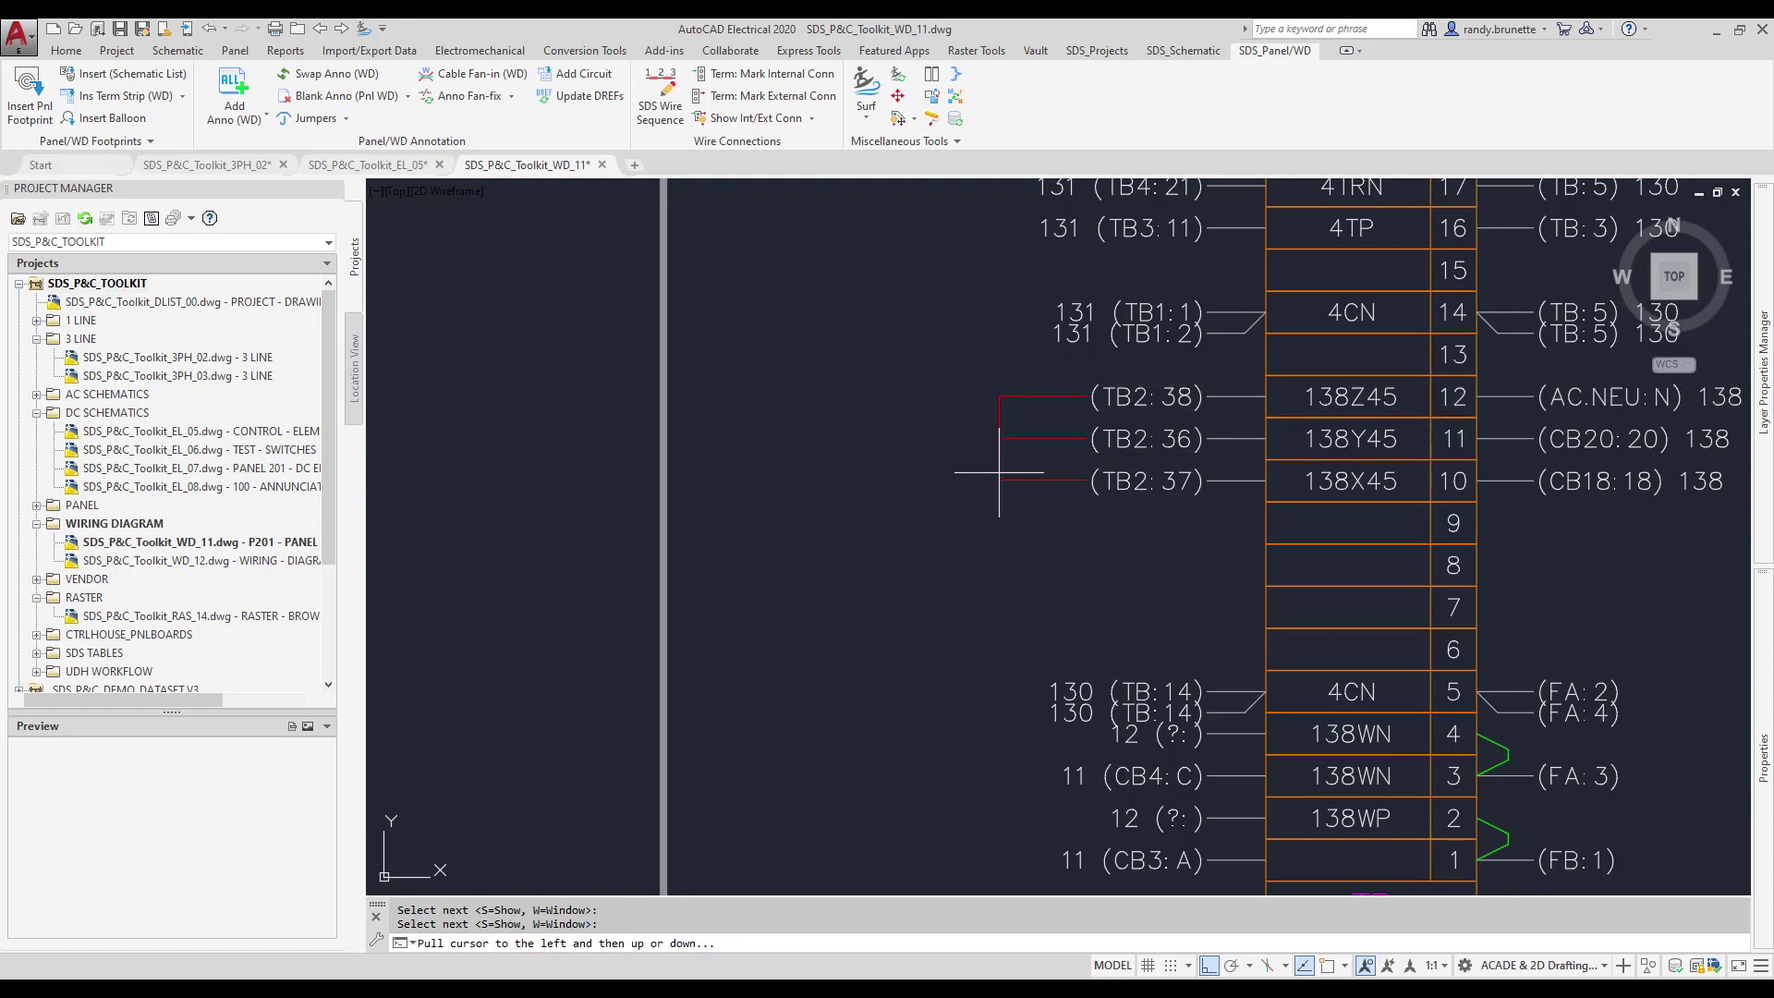
pyautogui.click(1001, 492)
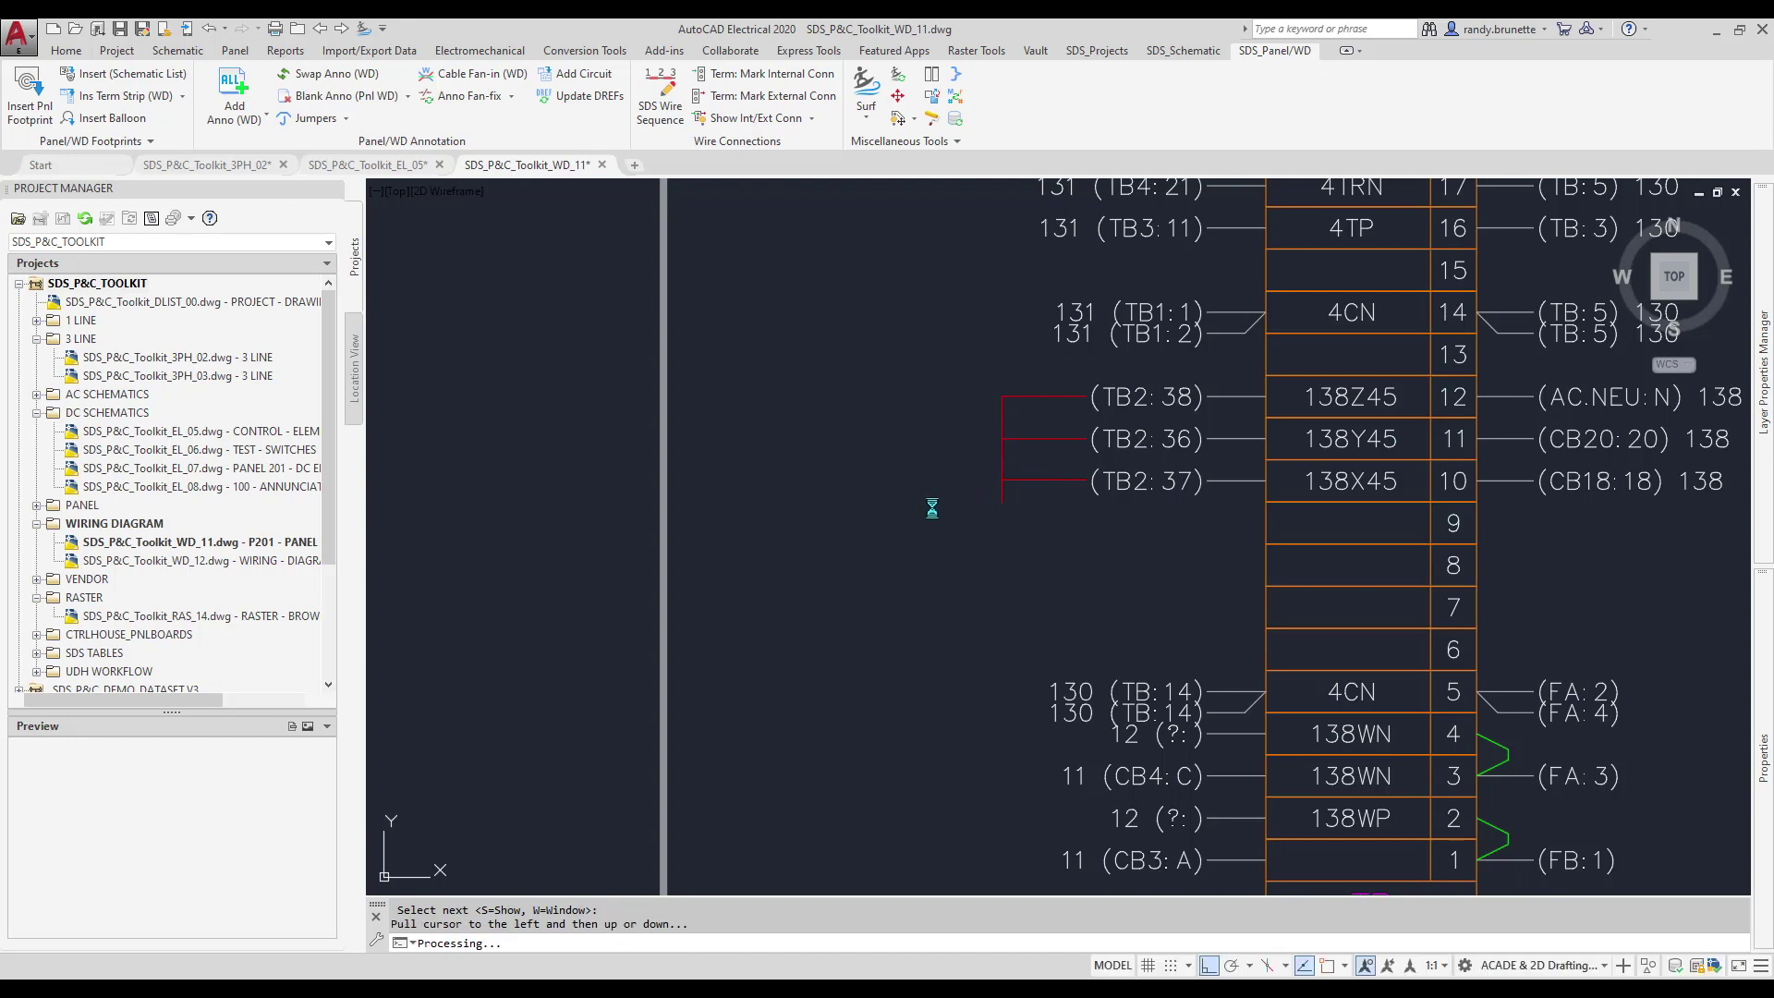
pyautogui.click(935, 506)
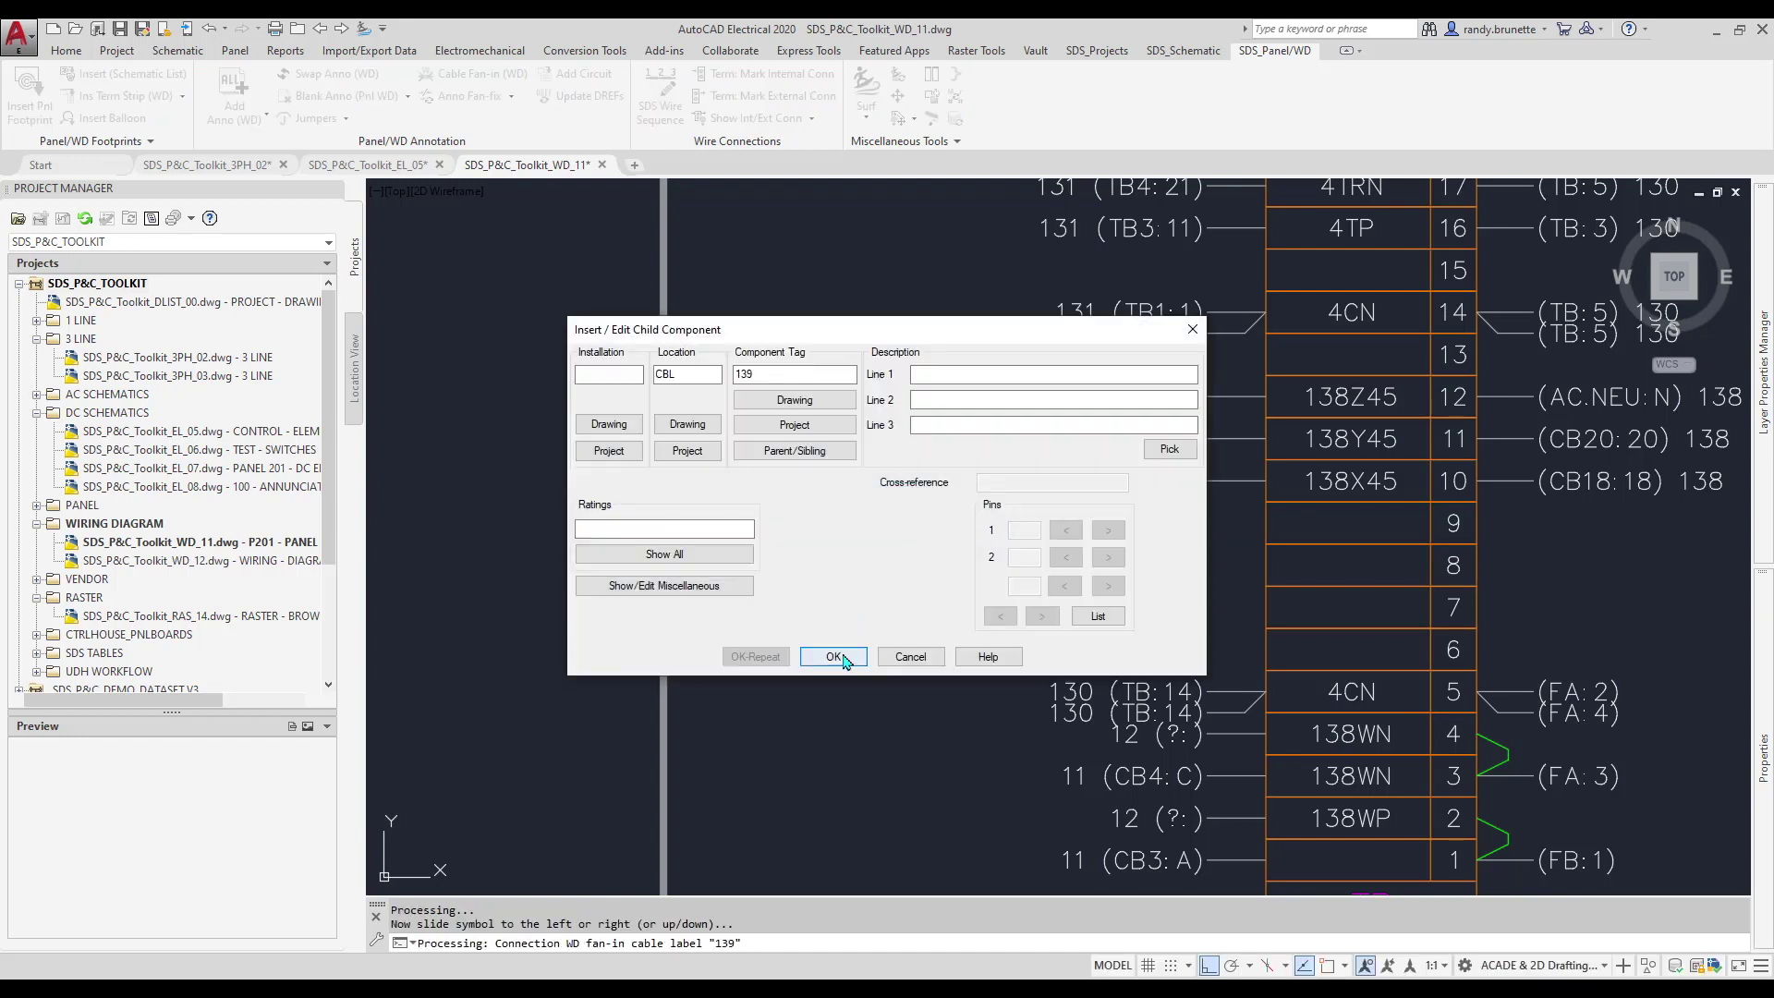
pyautogui.click(834, 657)
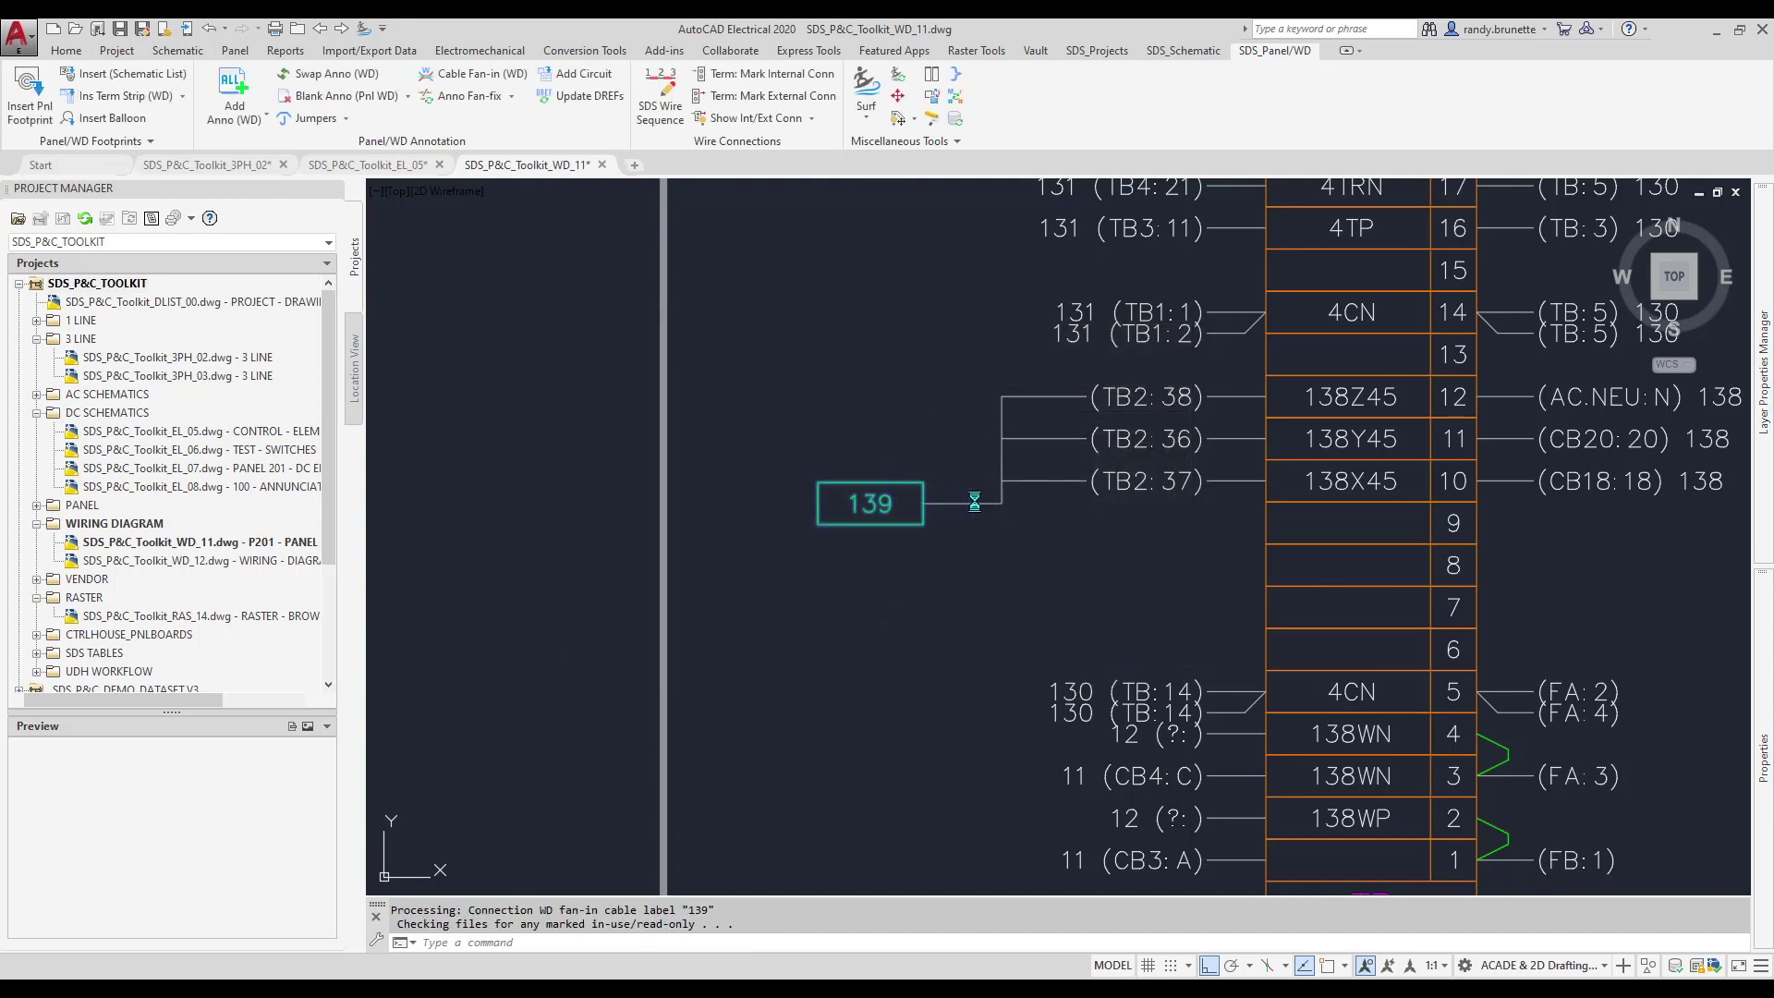
# - Look up the project references of the cable 139 fan-in label with Surfer, and close the reference list
pyautogui.rightClick(910, 498)
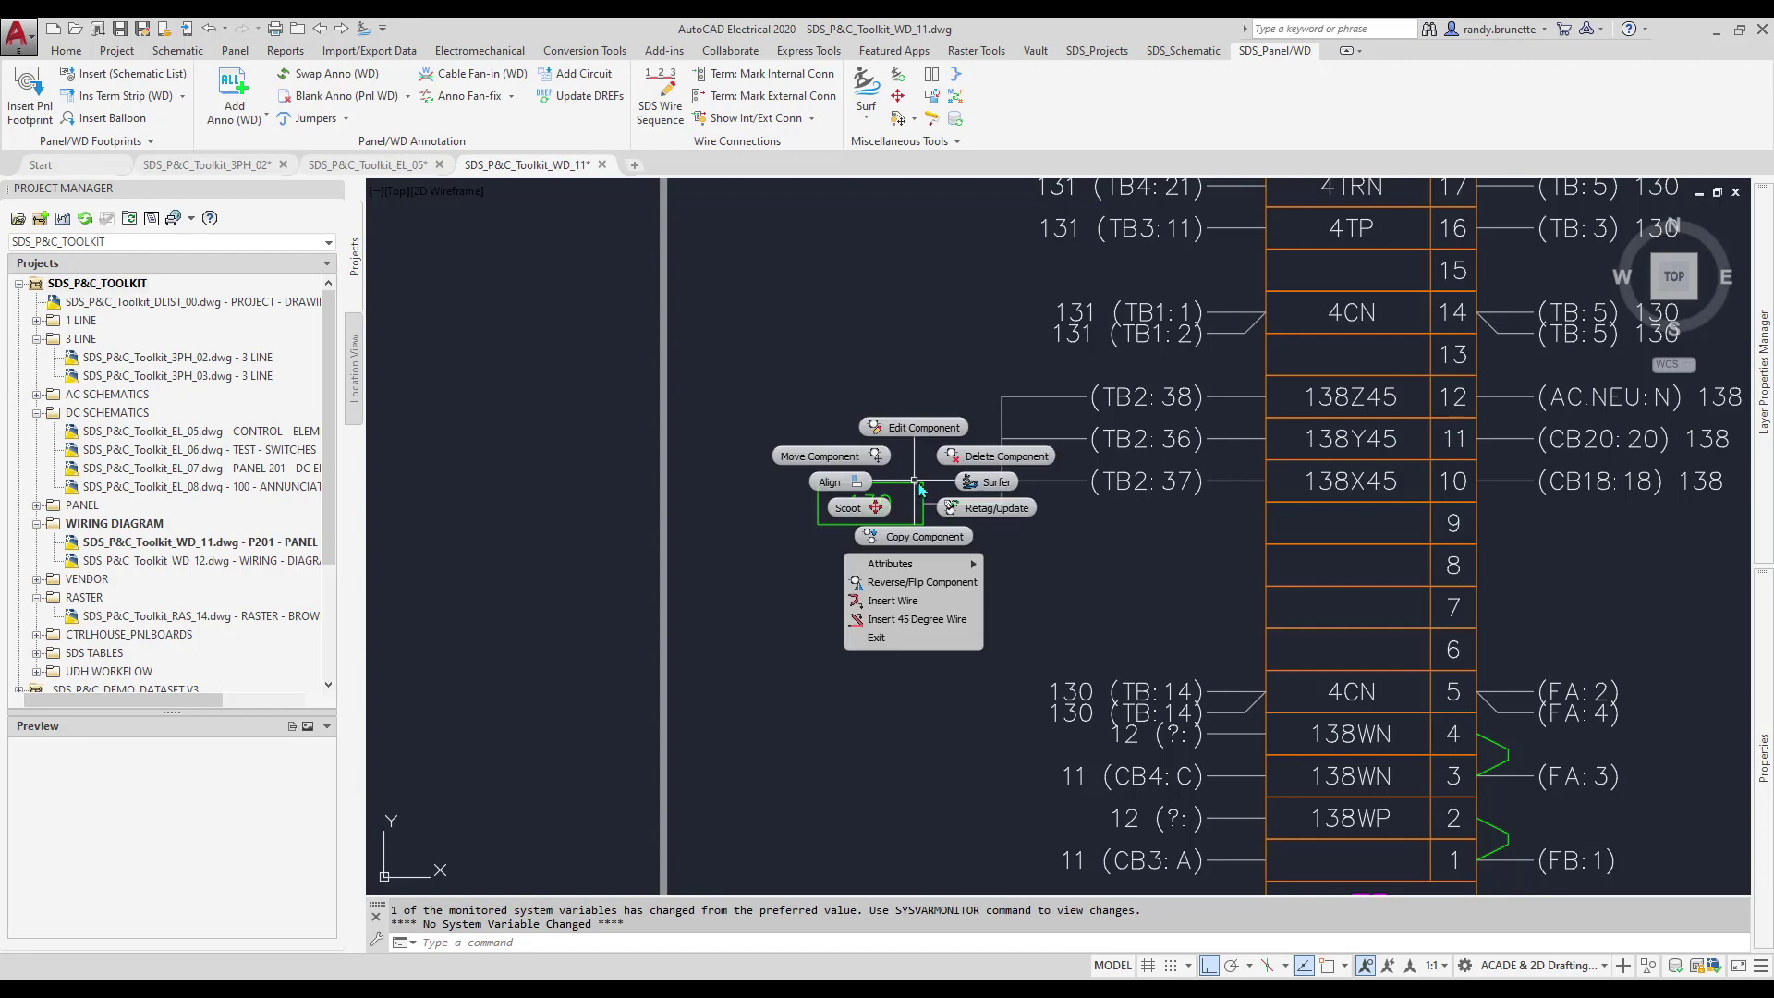
pyautogui.click(987, 475)
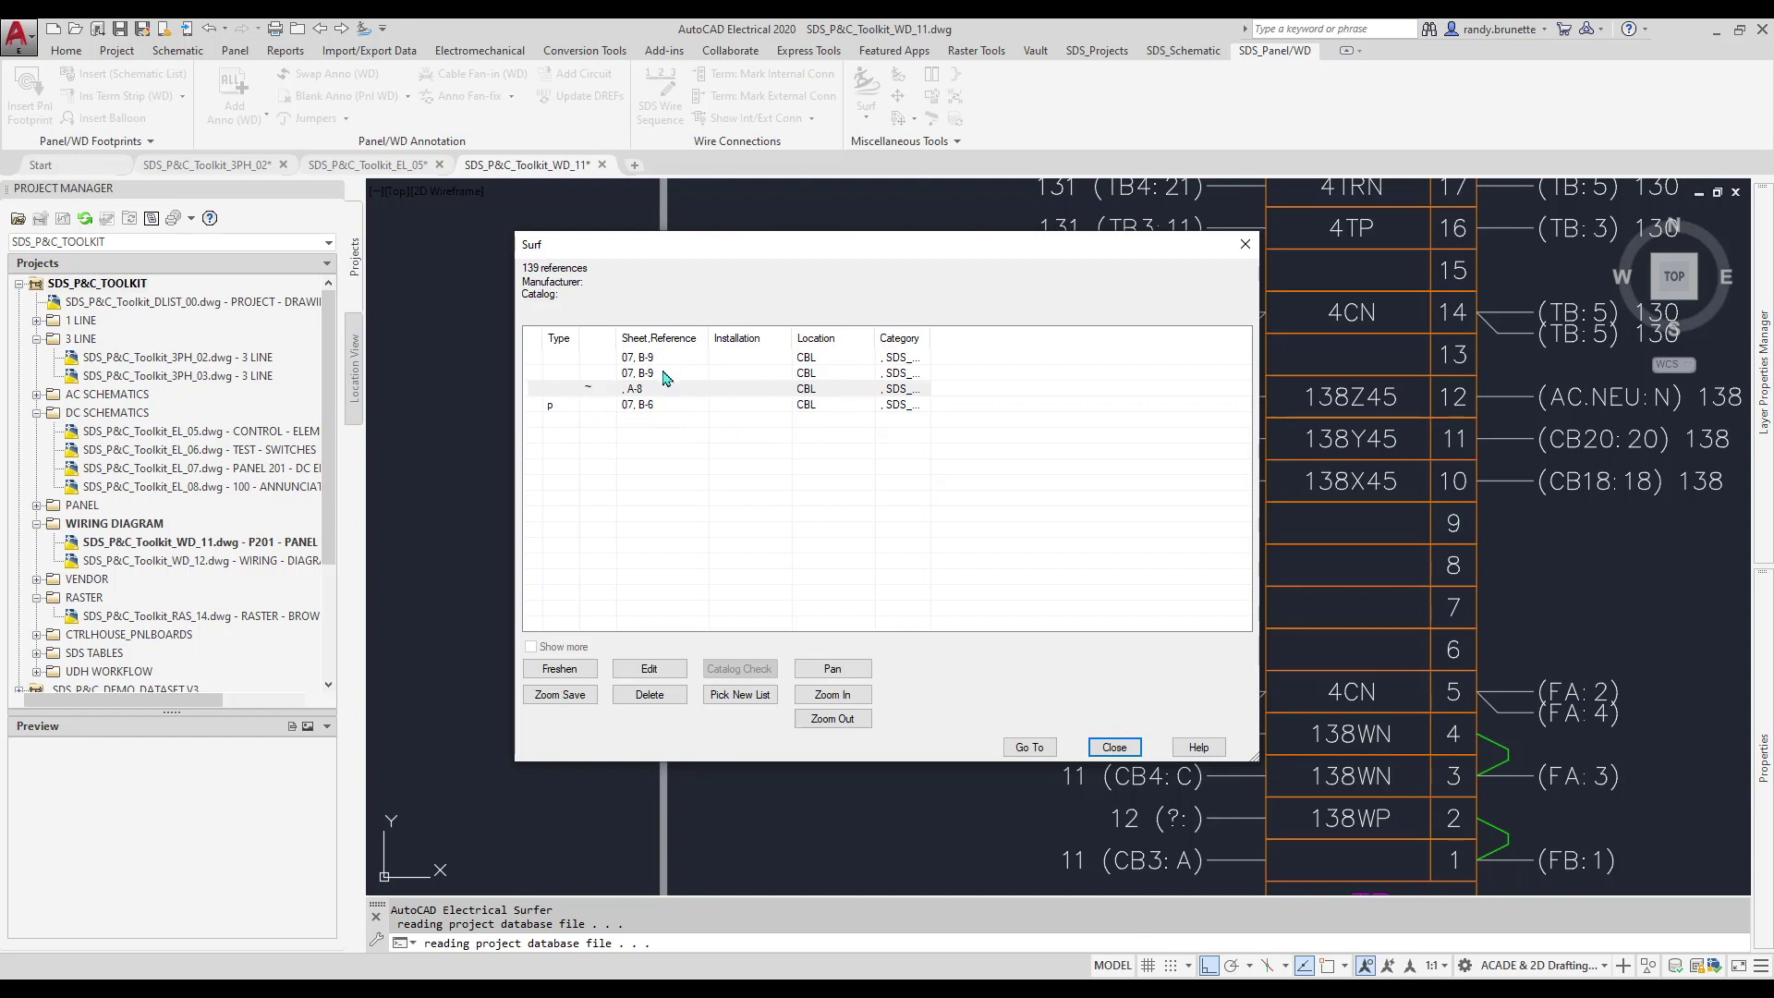
pyautogui.click(1114, 747)
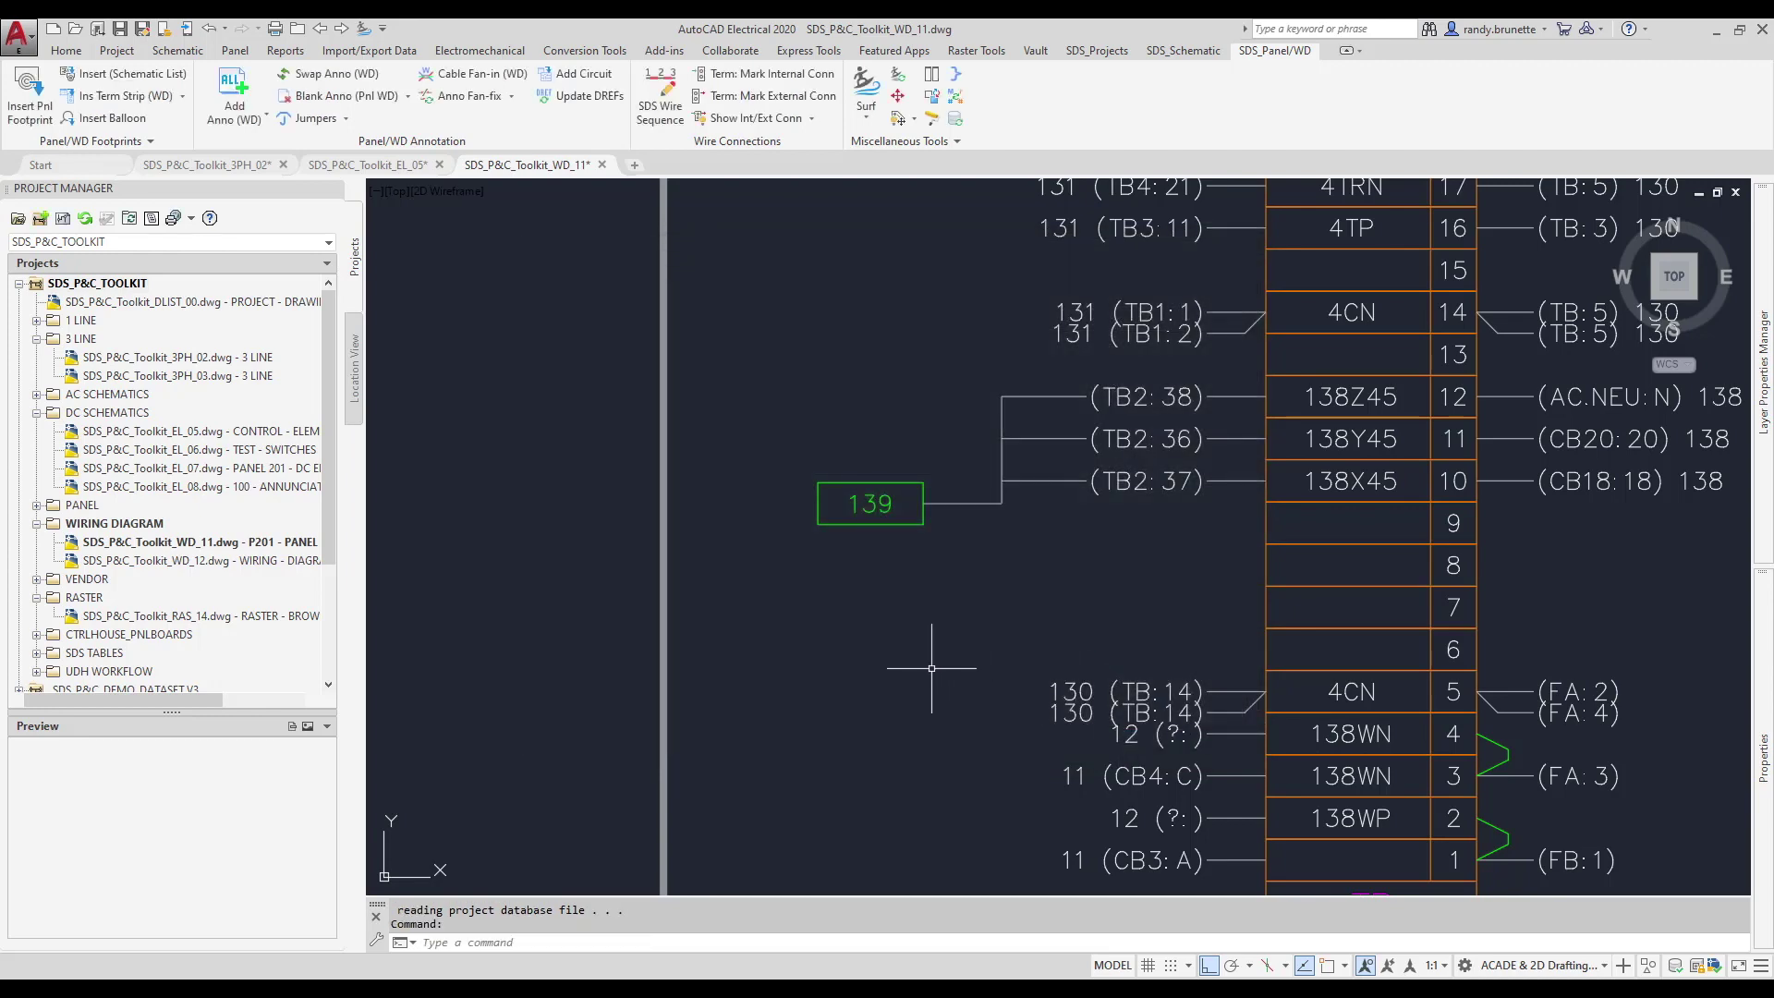